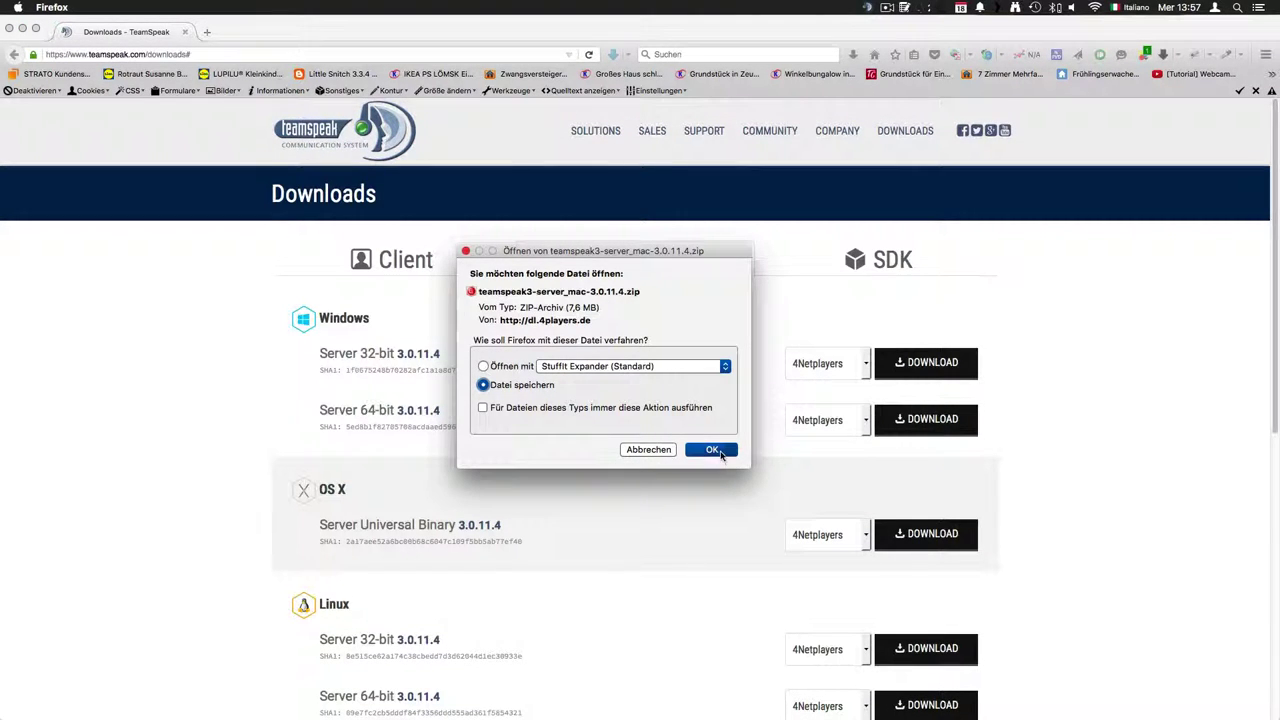
Step: Save the server archive teamspeak3-server_mac-3.0.11.4.zip and open the finished download to unpack it
left_click(720, 451)
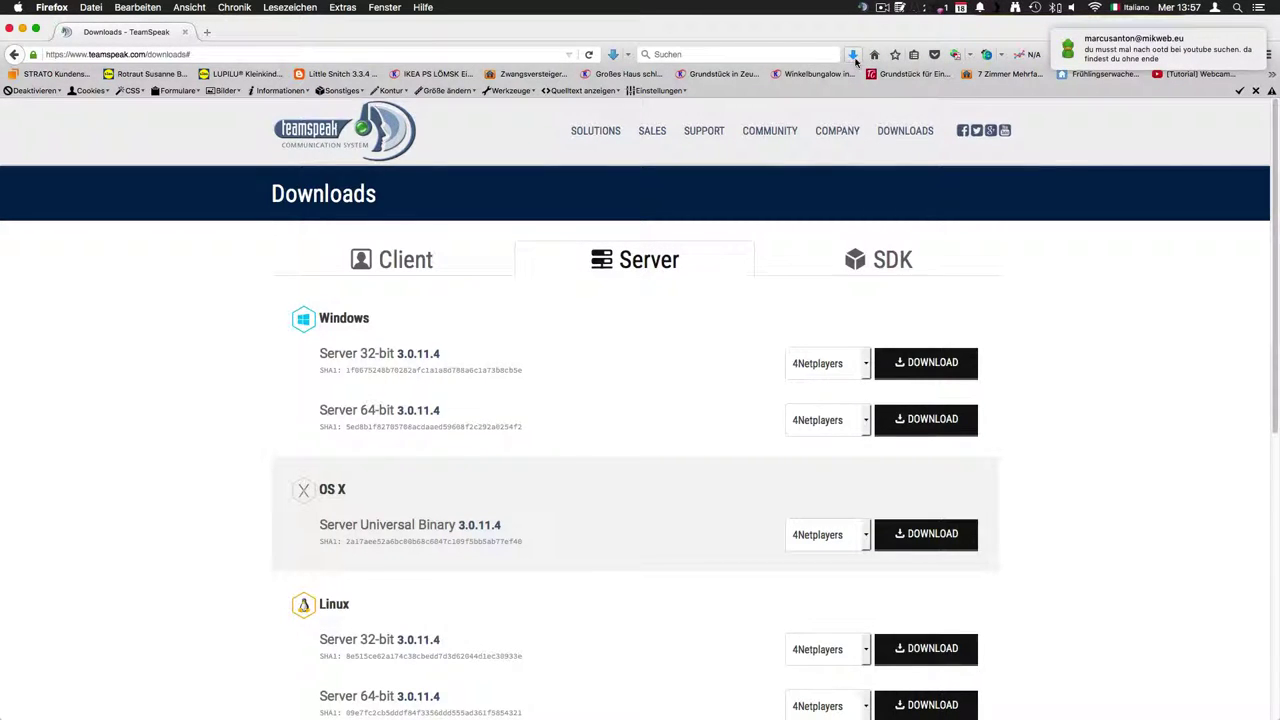
left_click(853, 56)
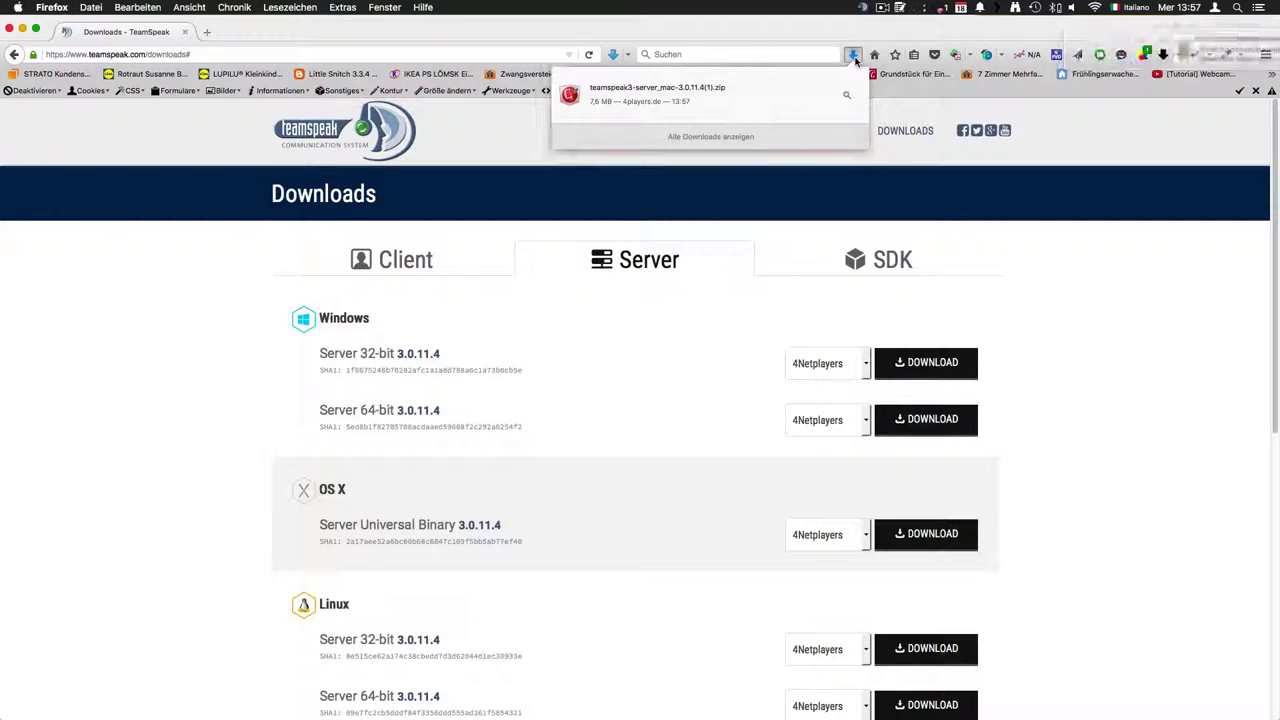
left_click(712, 99)
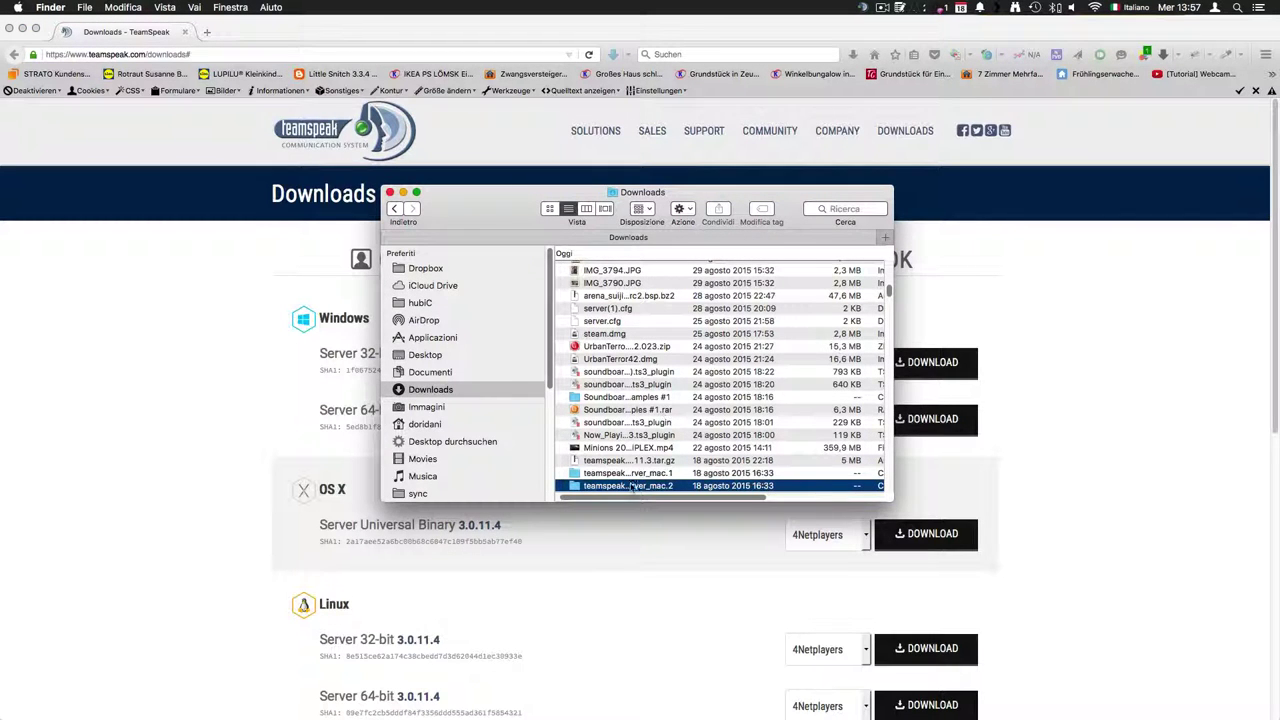
Step: Copy the teamspeak3-server_mac.1 folder from Downloads into the Applications folder
left_click(633, 487)
scroll(633, 487, "down", 2)
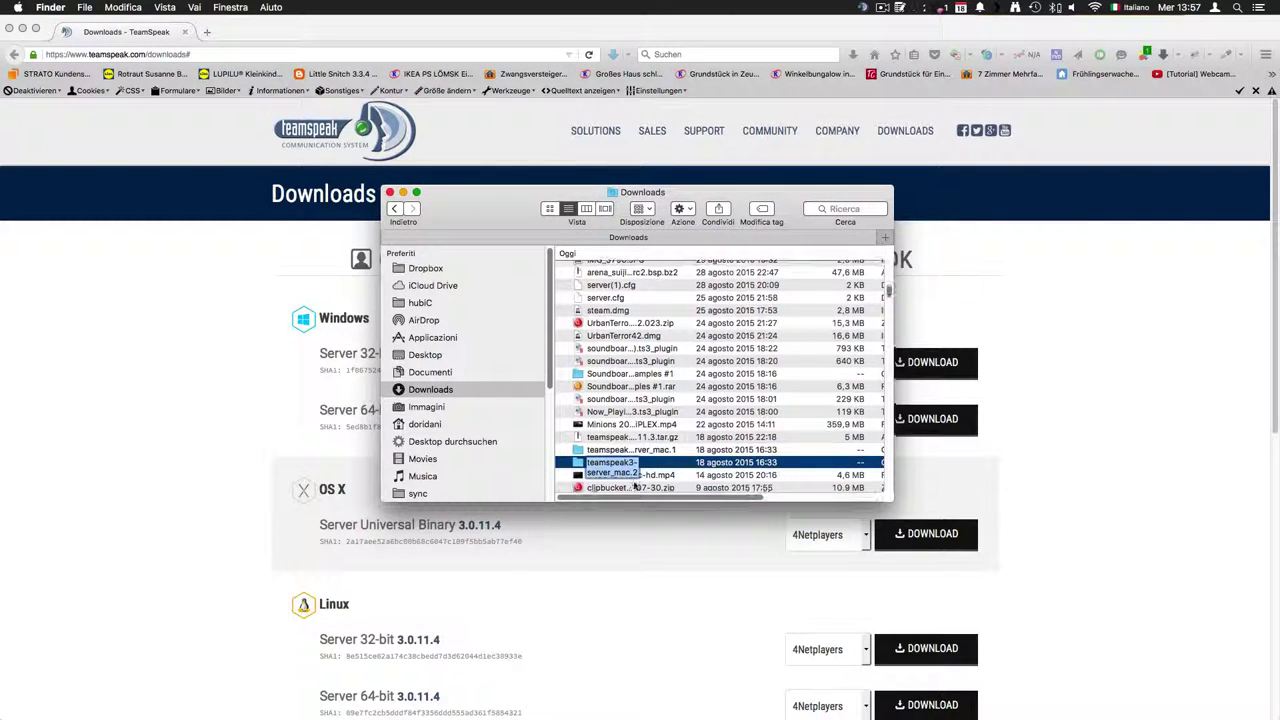
left_click(658, 452)
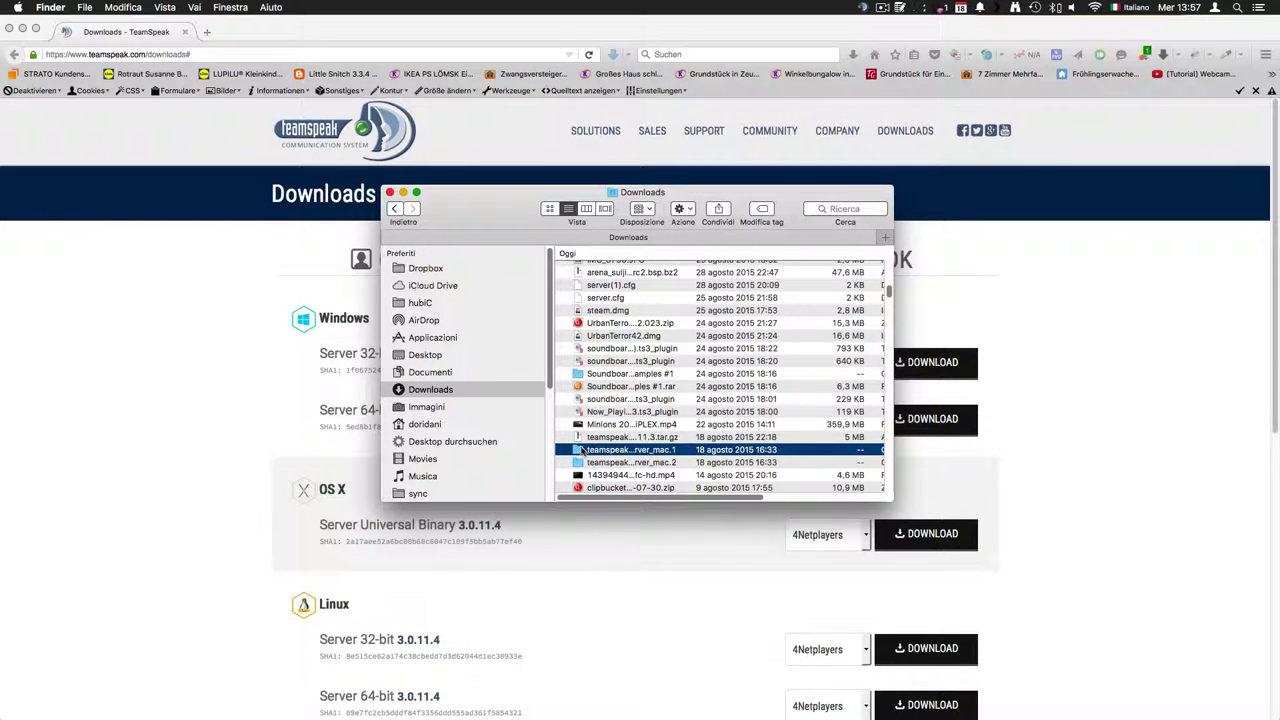
right_click(586, 452)
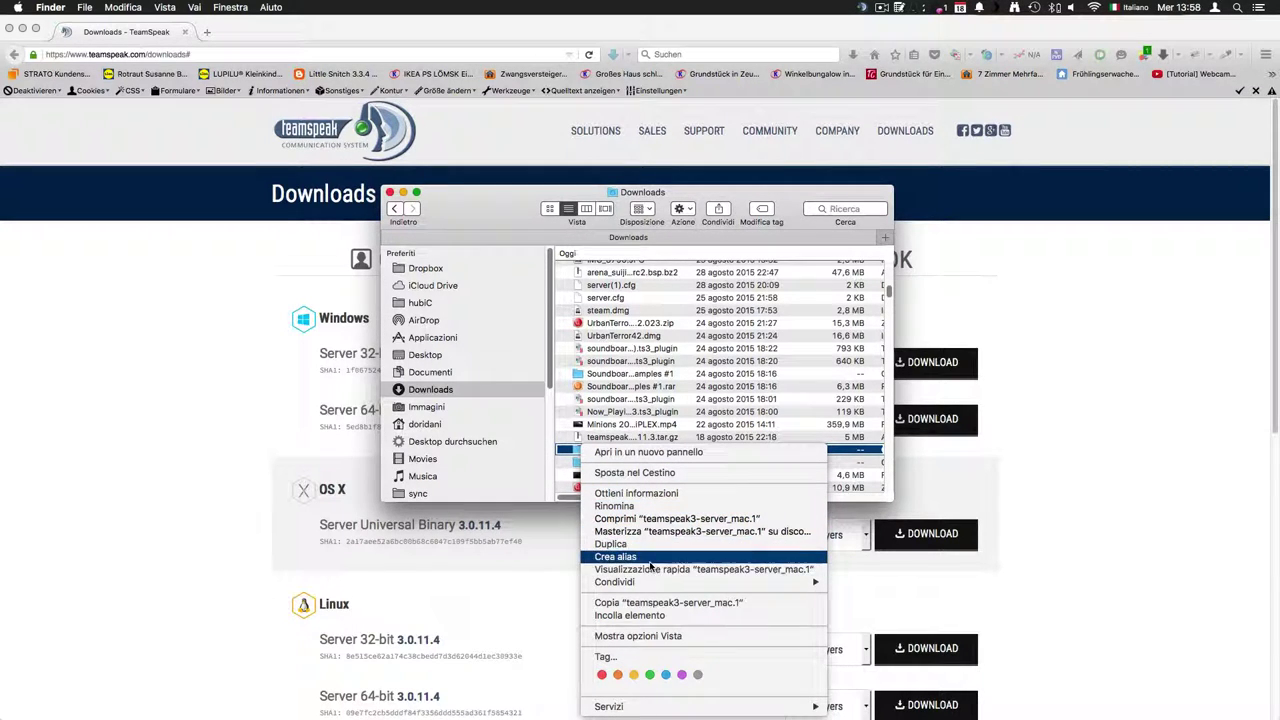
left_click(665, 602)
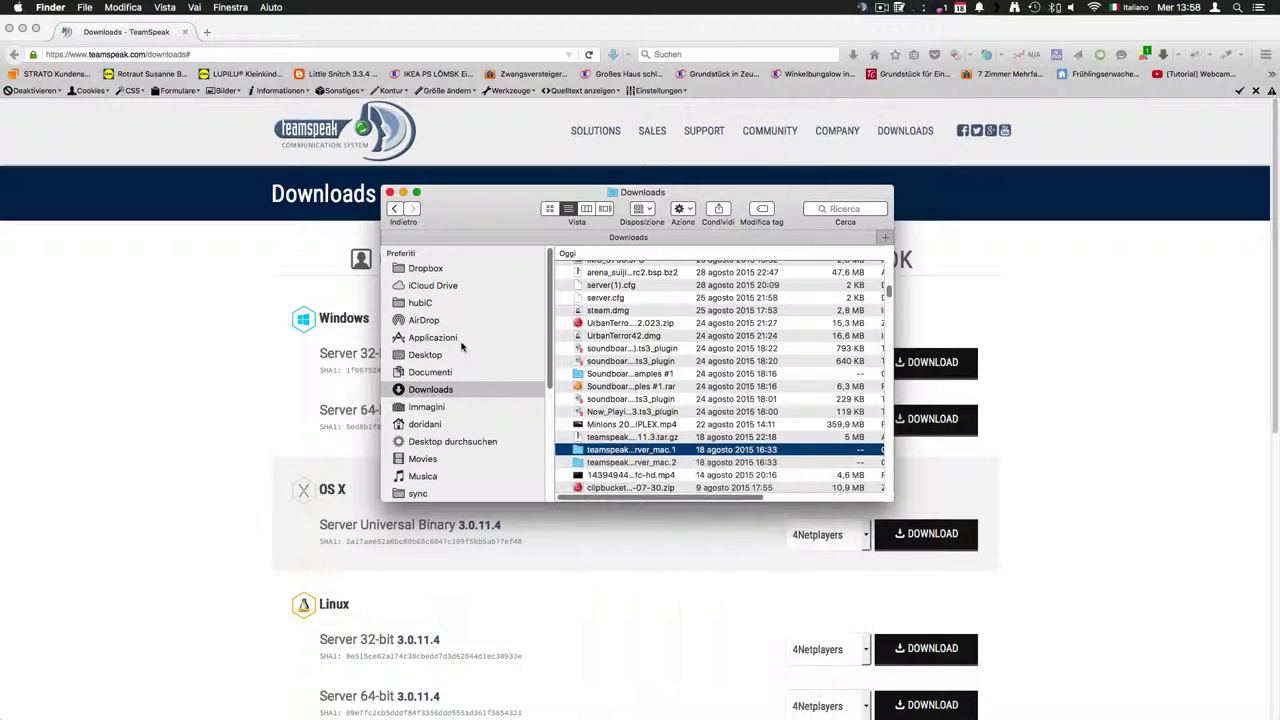
left_click(443, 337)
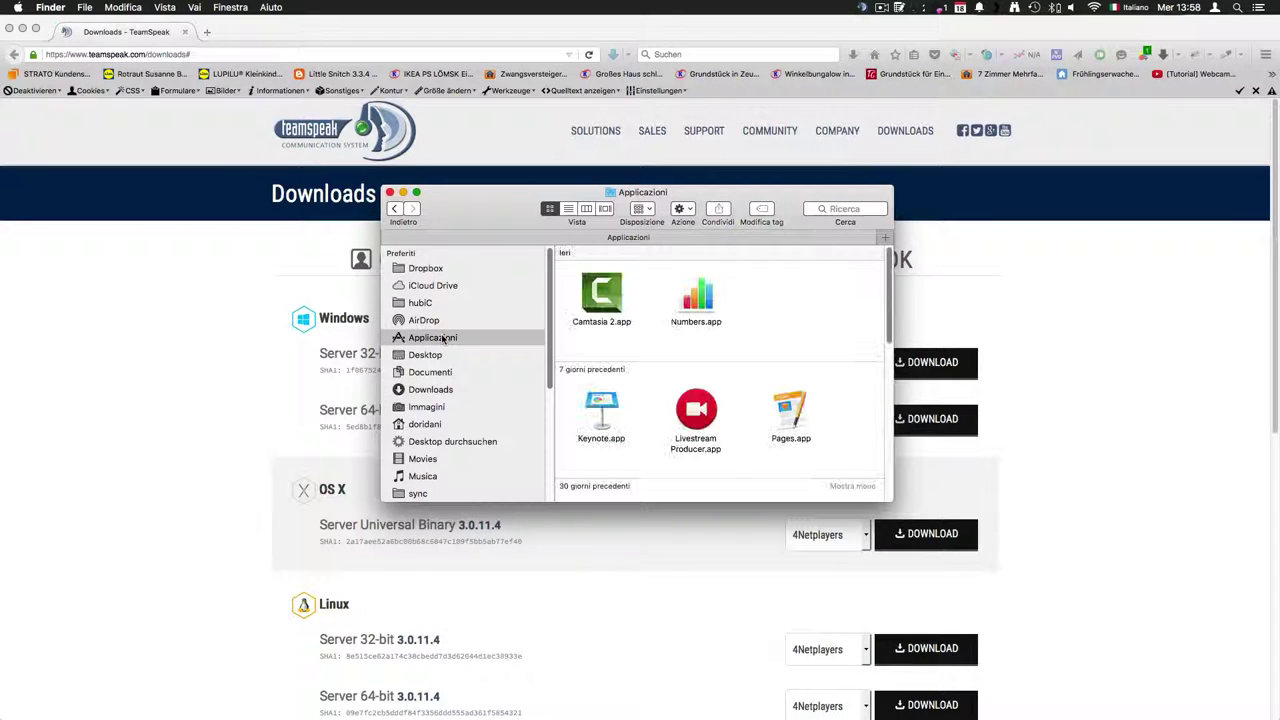
right_click(816, 302)
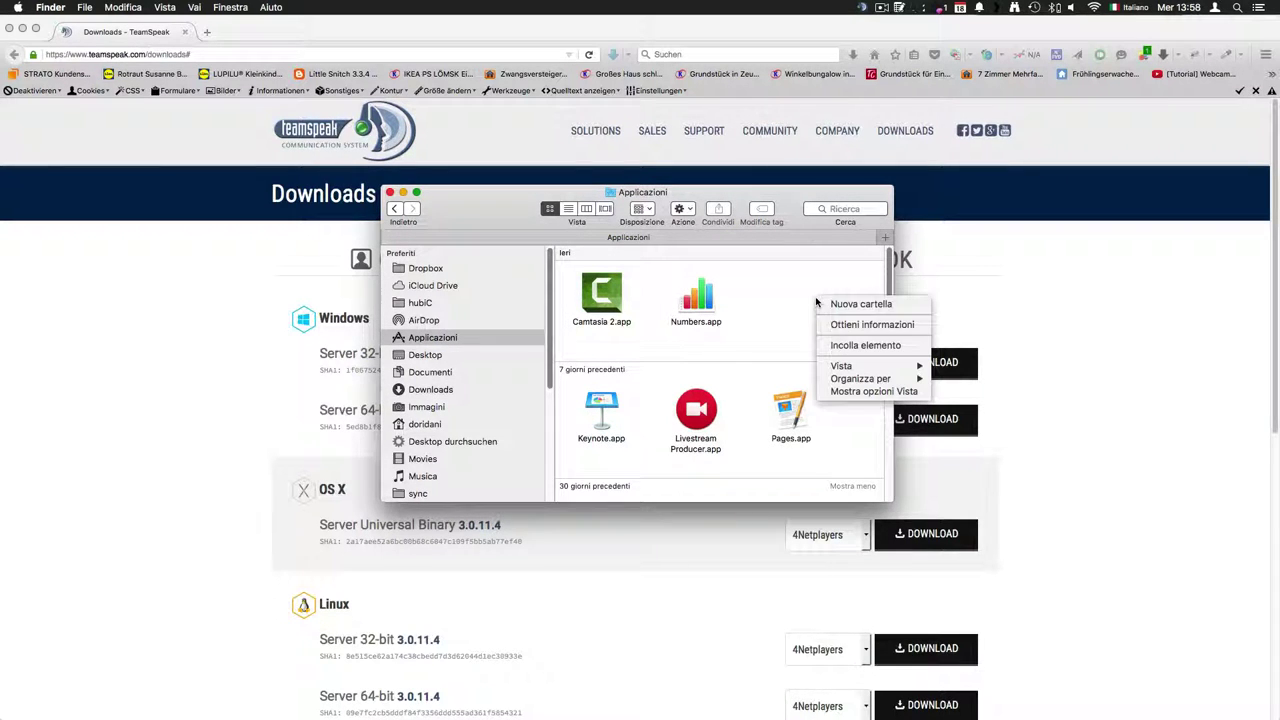
left_click(842, 346)
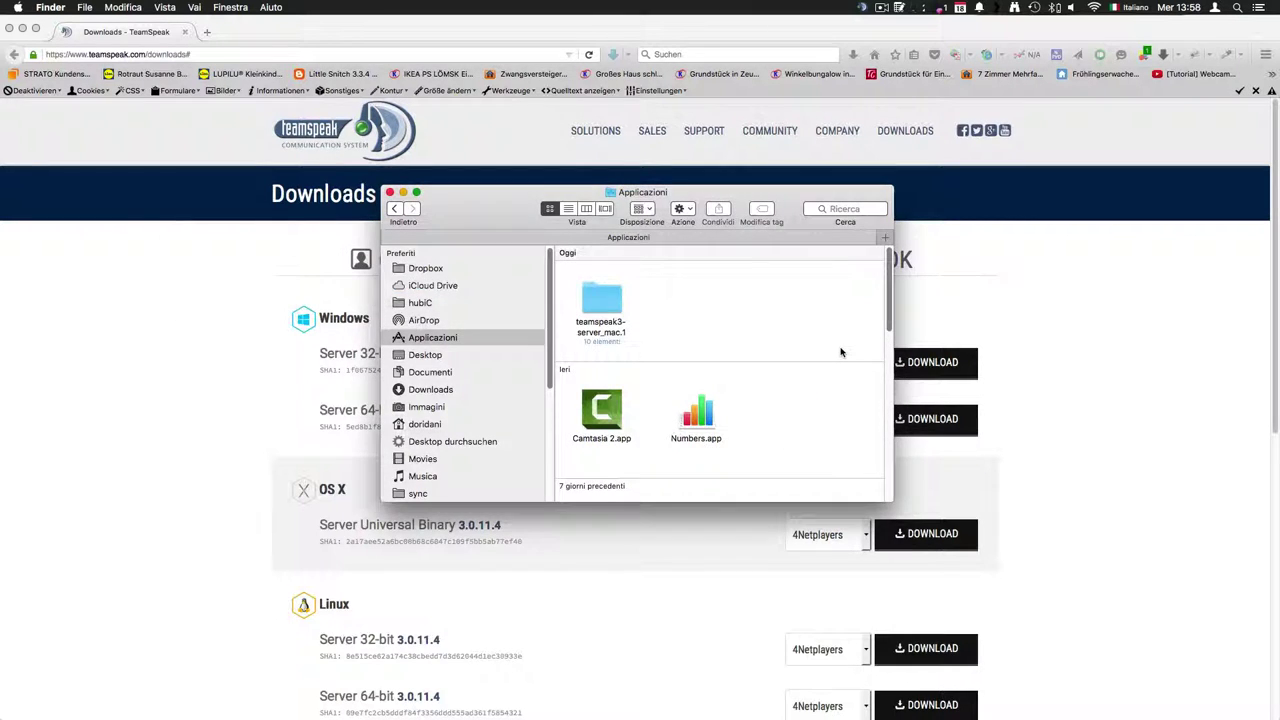
Step: Rename the copied server folder in Applications as ts
left_click(606, 334)
key("Return")
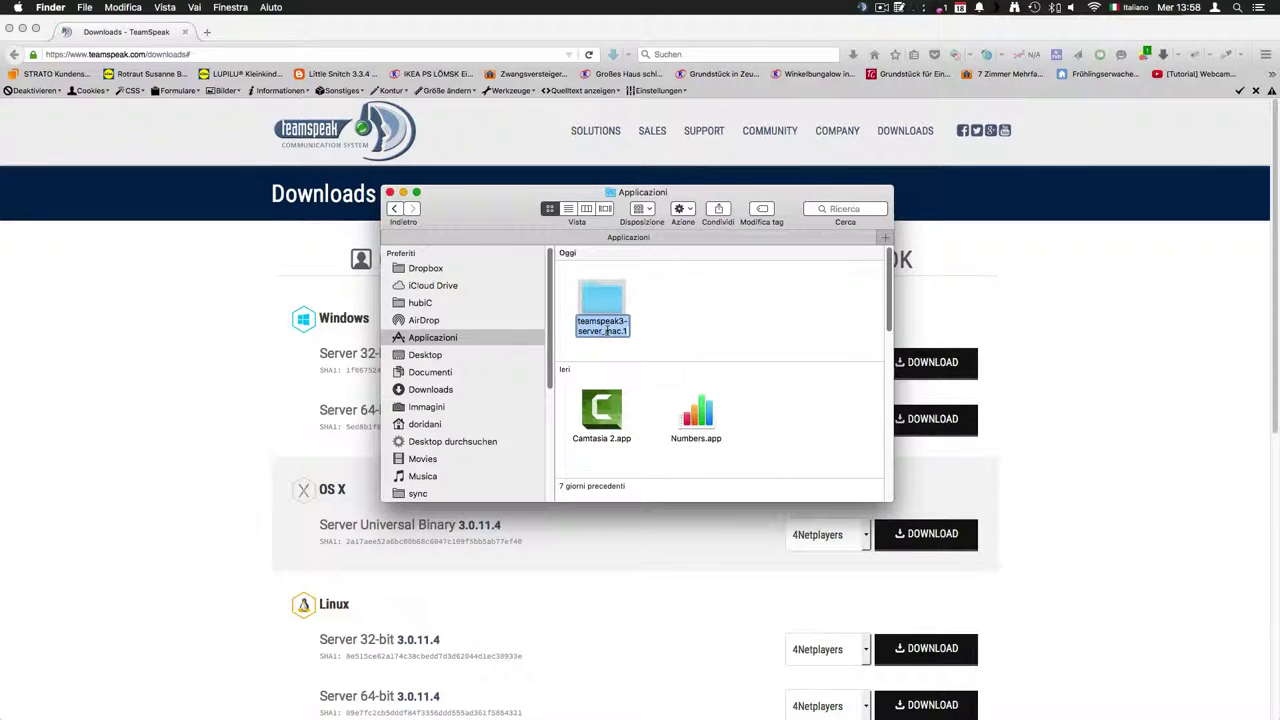
type("ts")
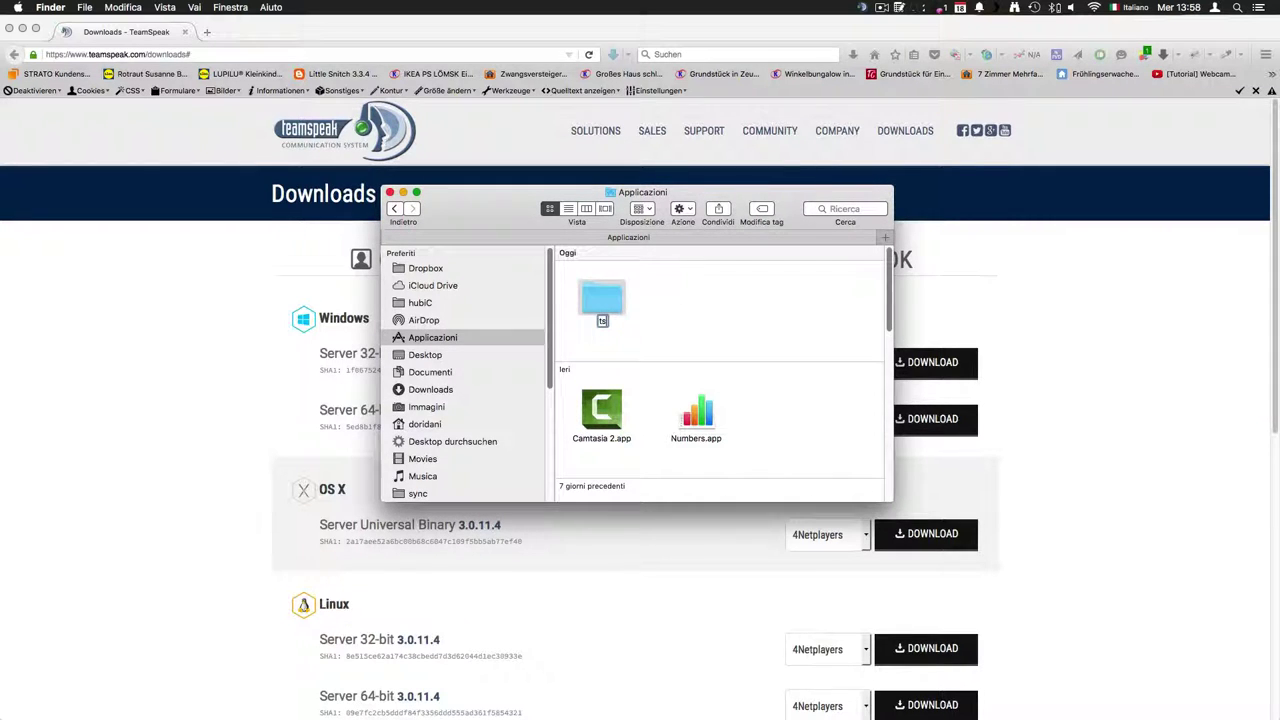
key("Return")
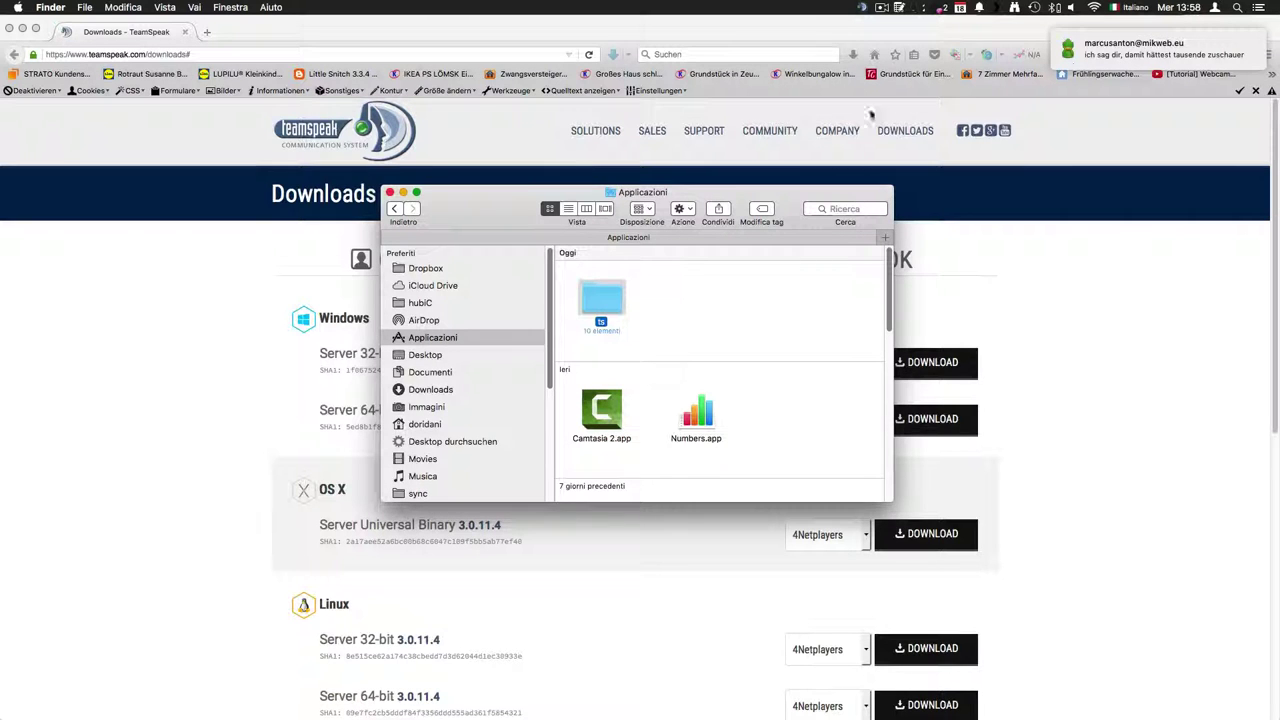
Step: Move the Finder window aside and clear the browser and chat windows off the desktop
left_click_drag(494, 207, 436, 227)
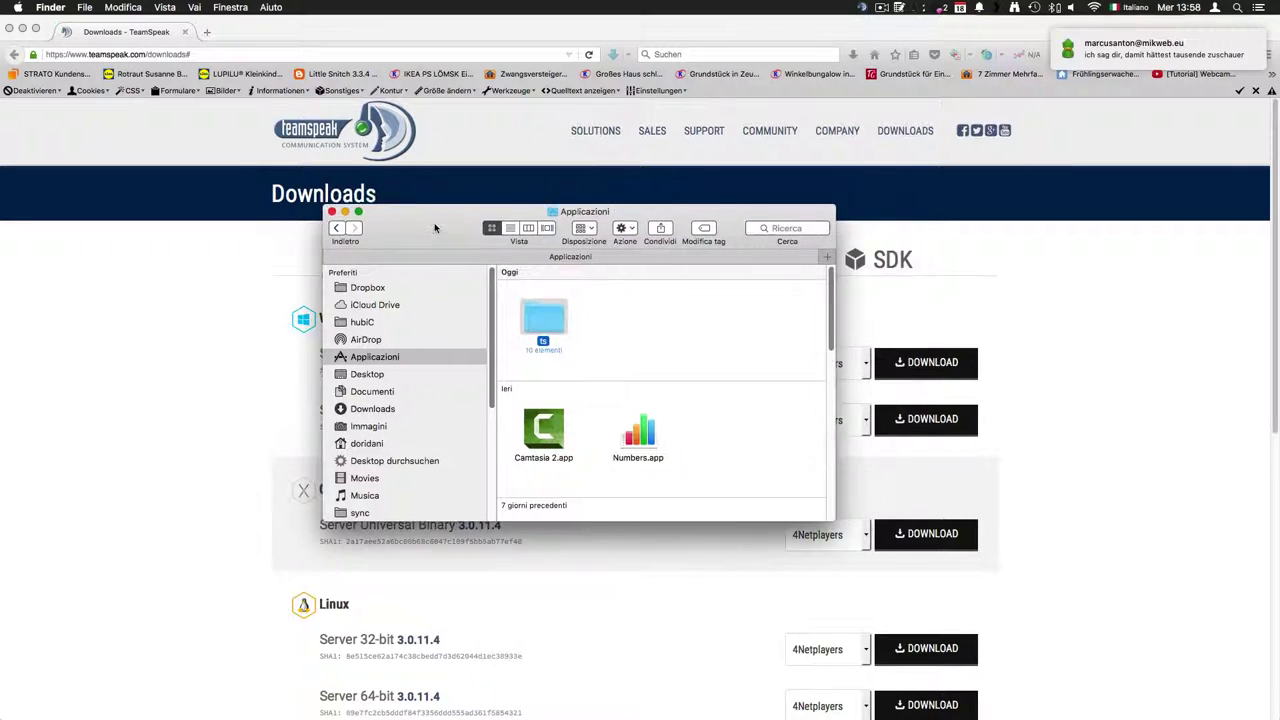
left_click(23, 32)
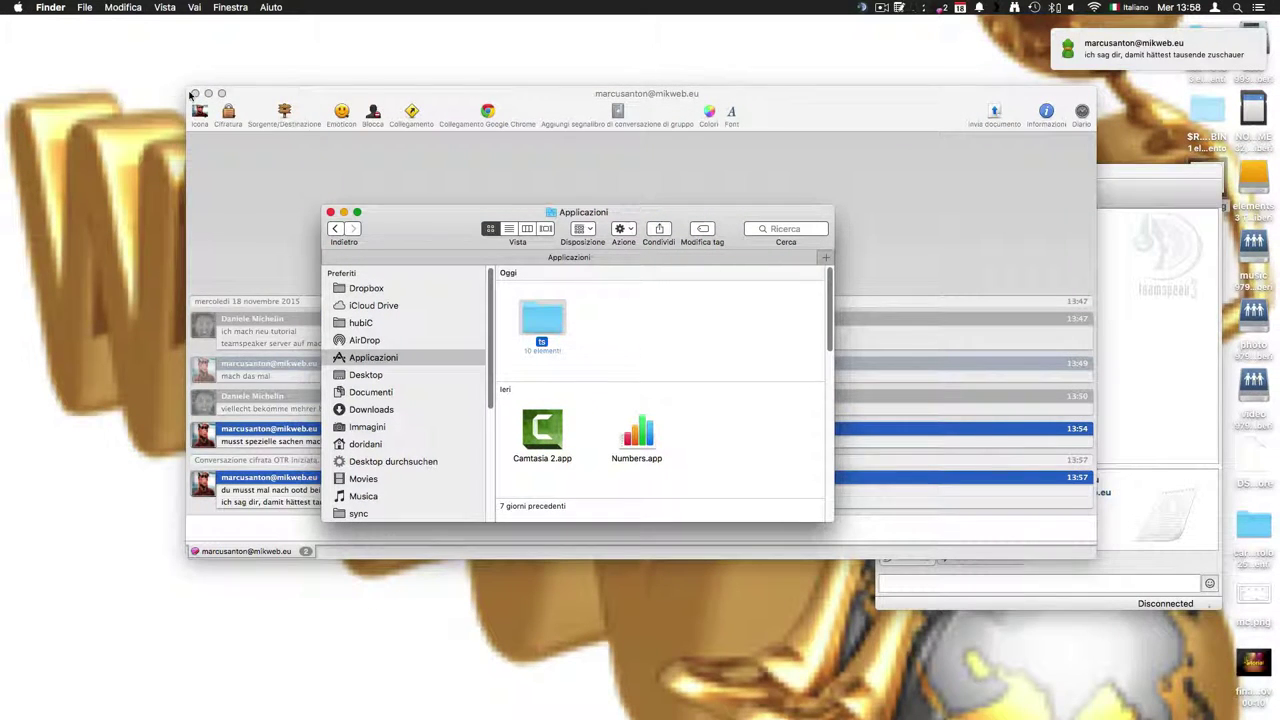
left_click(196, 94)
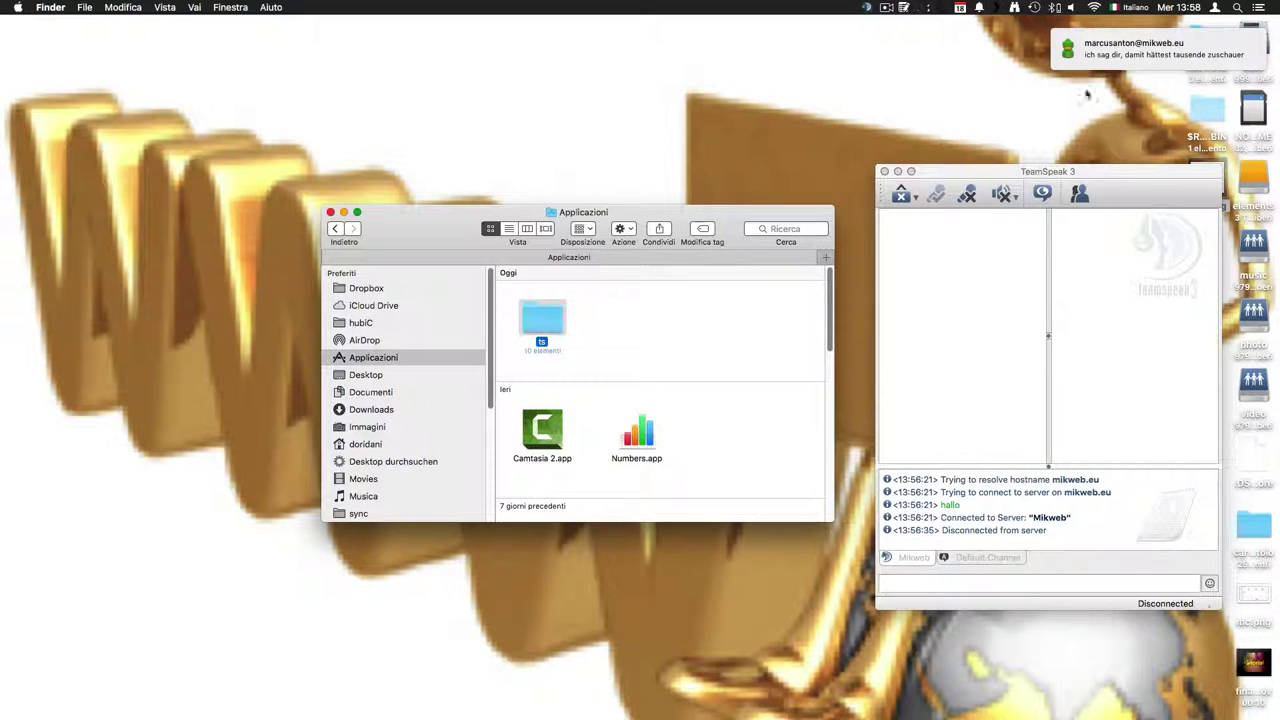
Step: Find and launch Terminale, and arrange its window beside the Applications folder window
left_click(1240, 8)
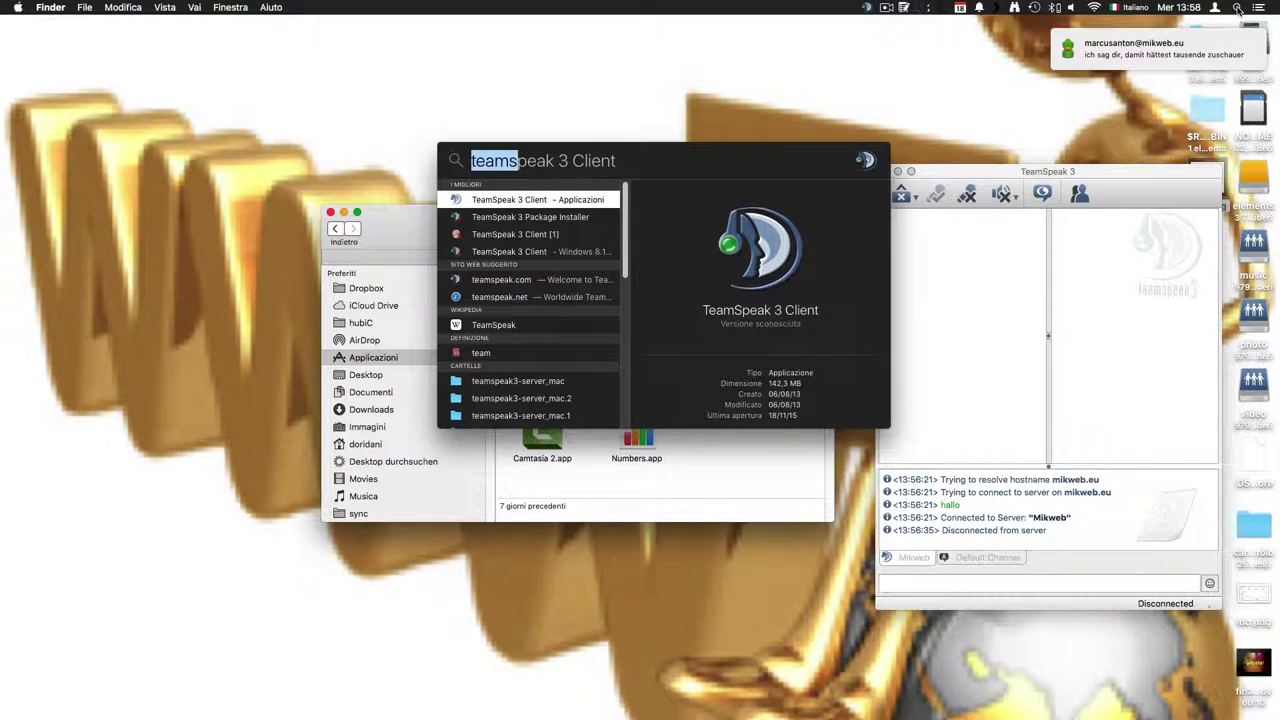
type("terminale")
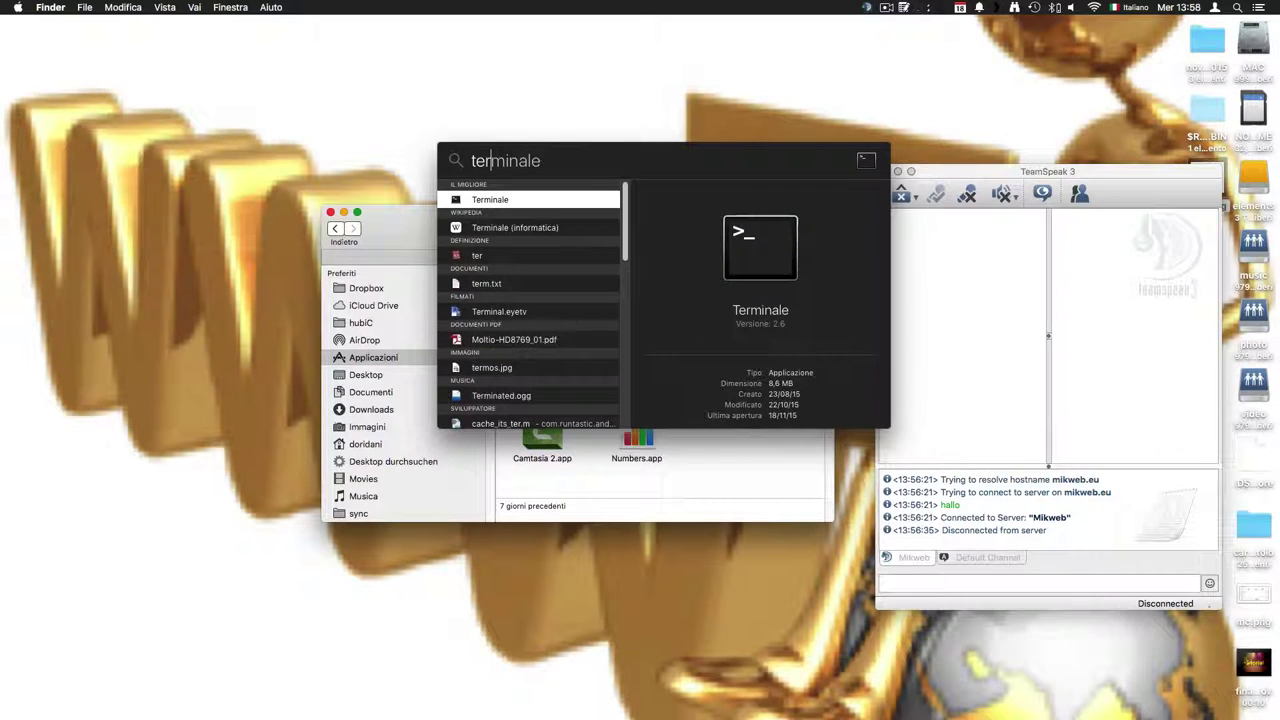
double_click(490, 205)
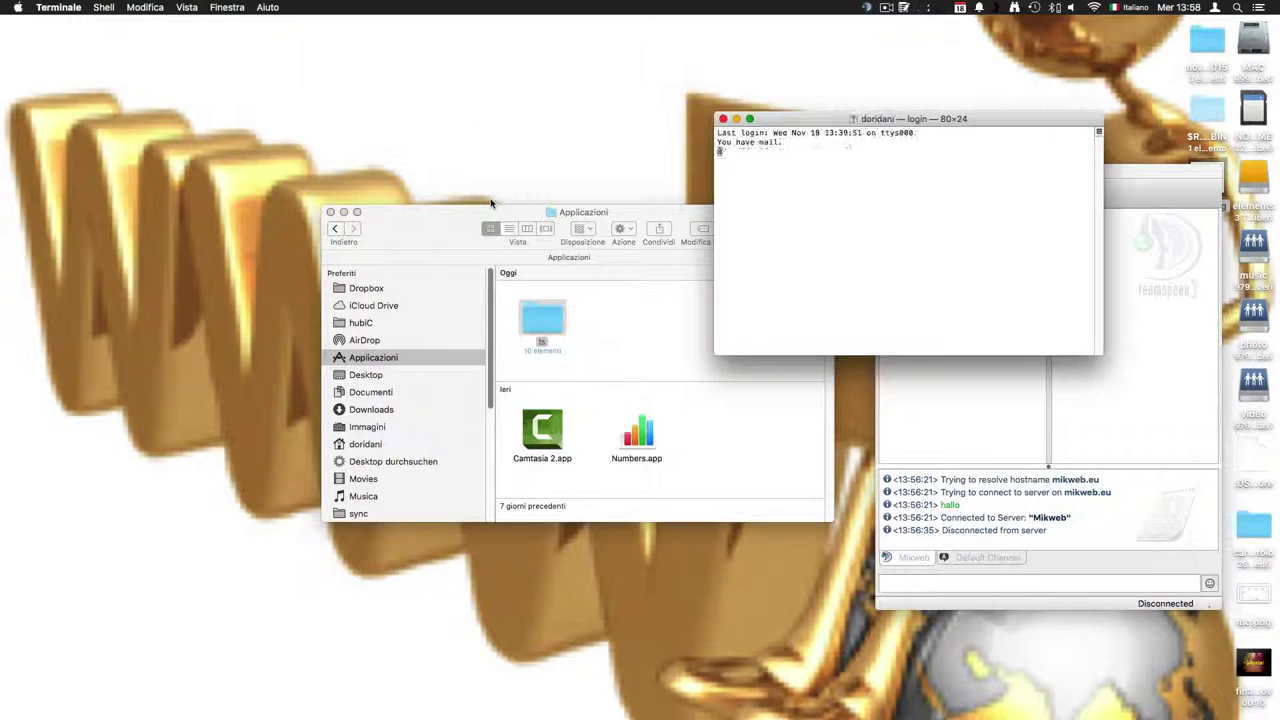
left_click_drag(782, 119, 549, 111)
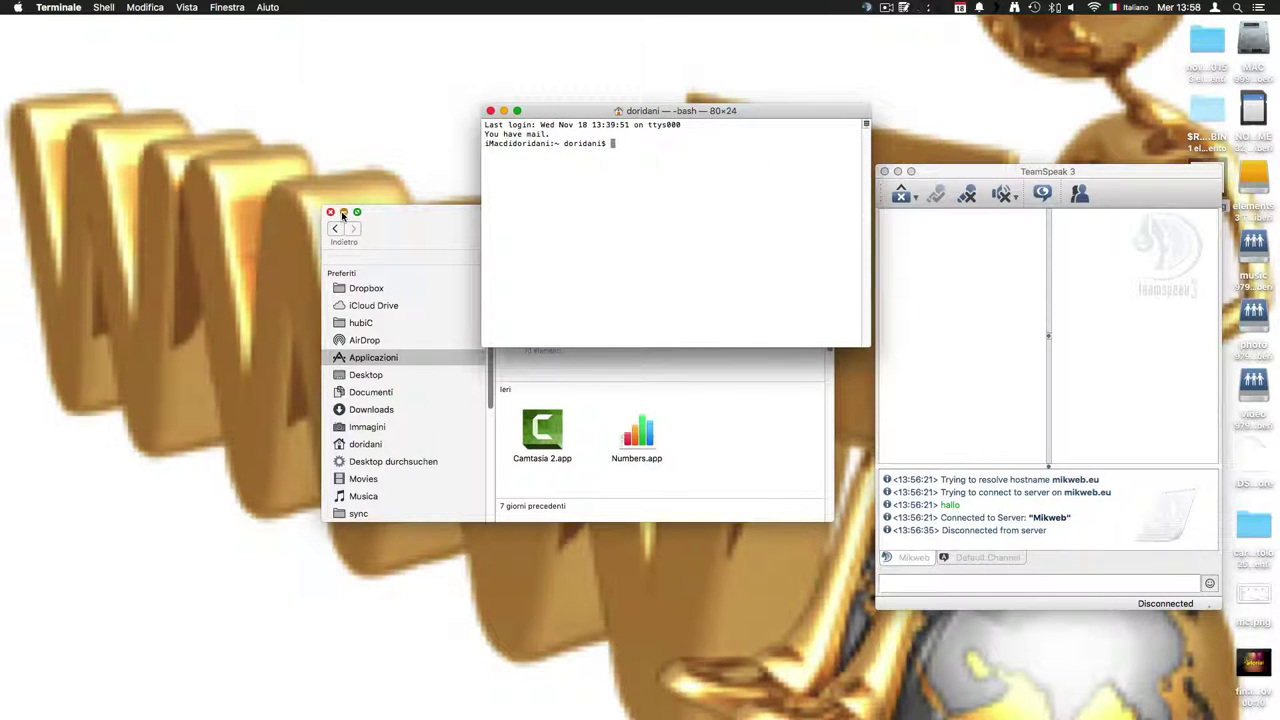
left_click_drag(406, 223, 164, 292)
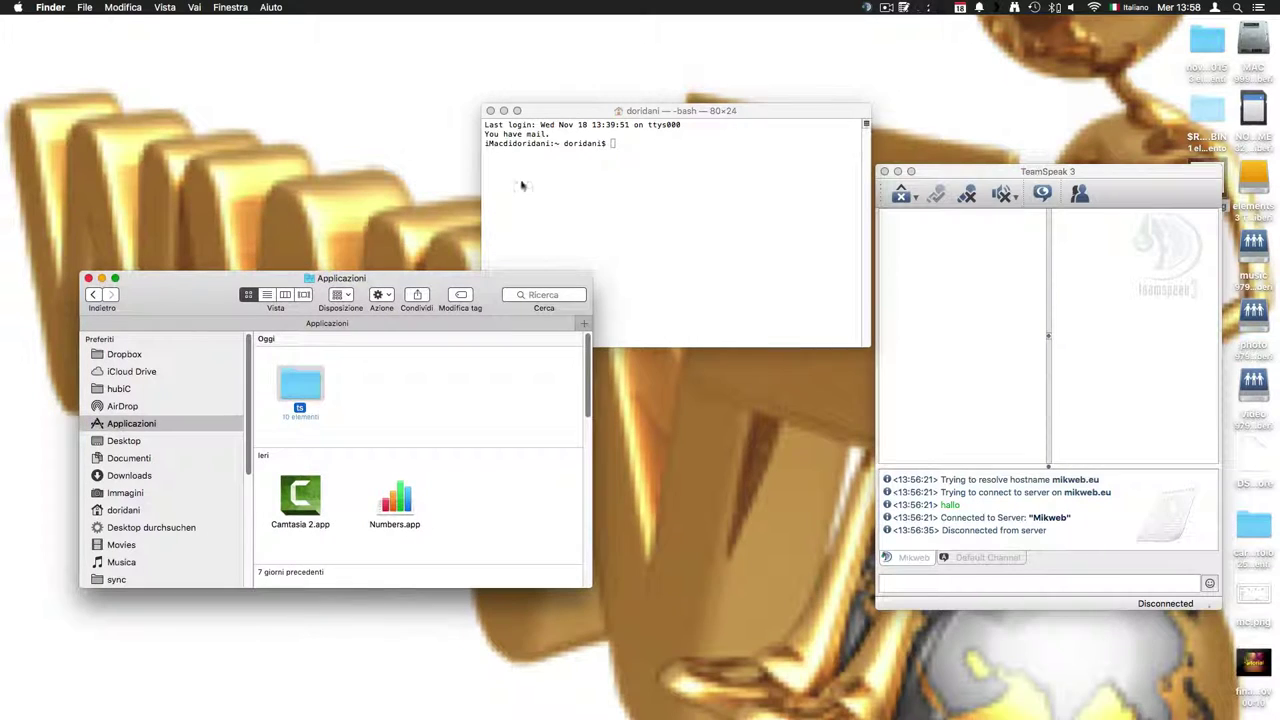
Step: Go up two directory levels from the home folder to the disk root with cd .. in the terminal
left_click(640, 143)
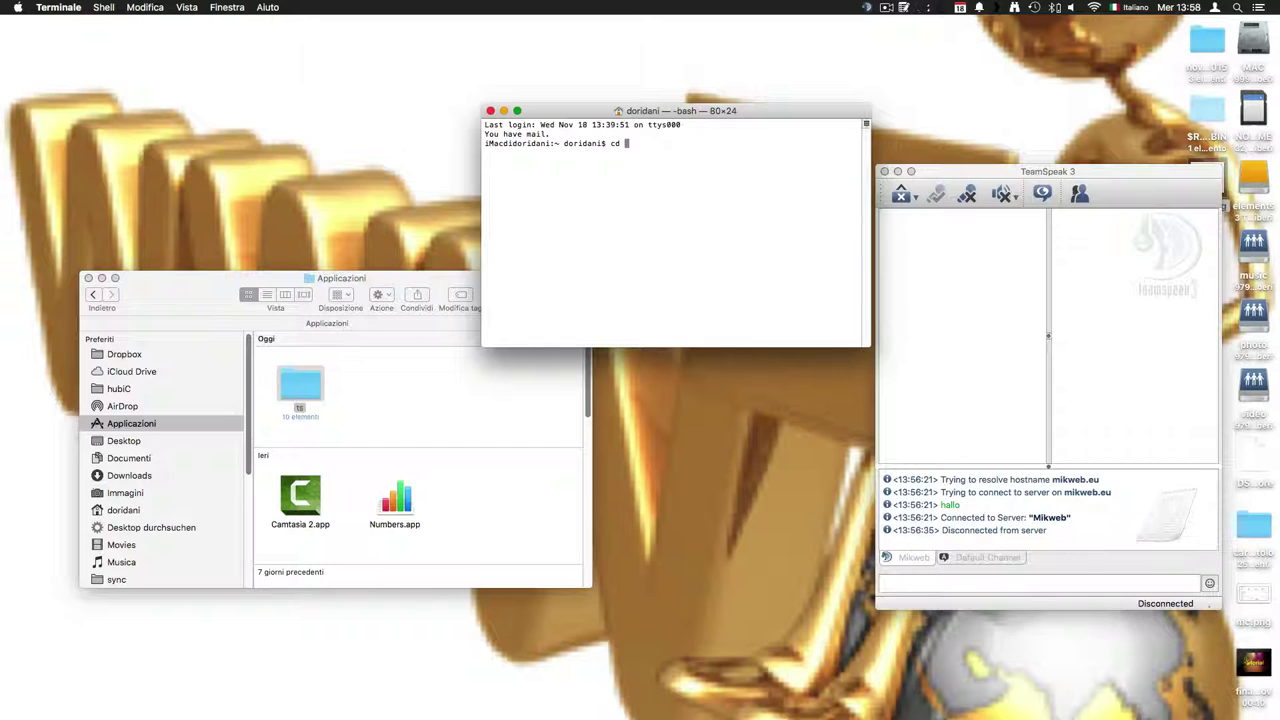
type("..")
key("Return")
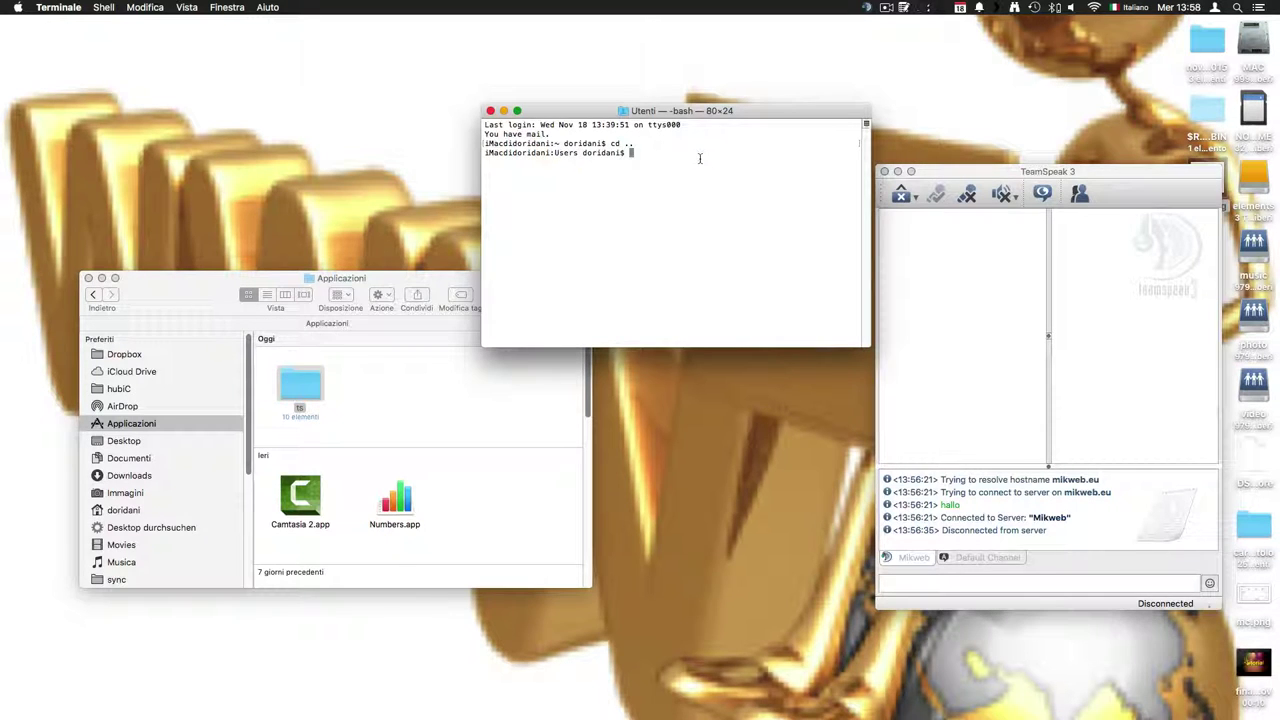
type("cd ..")
key("Return")
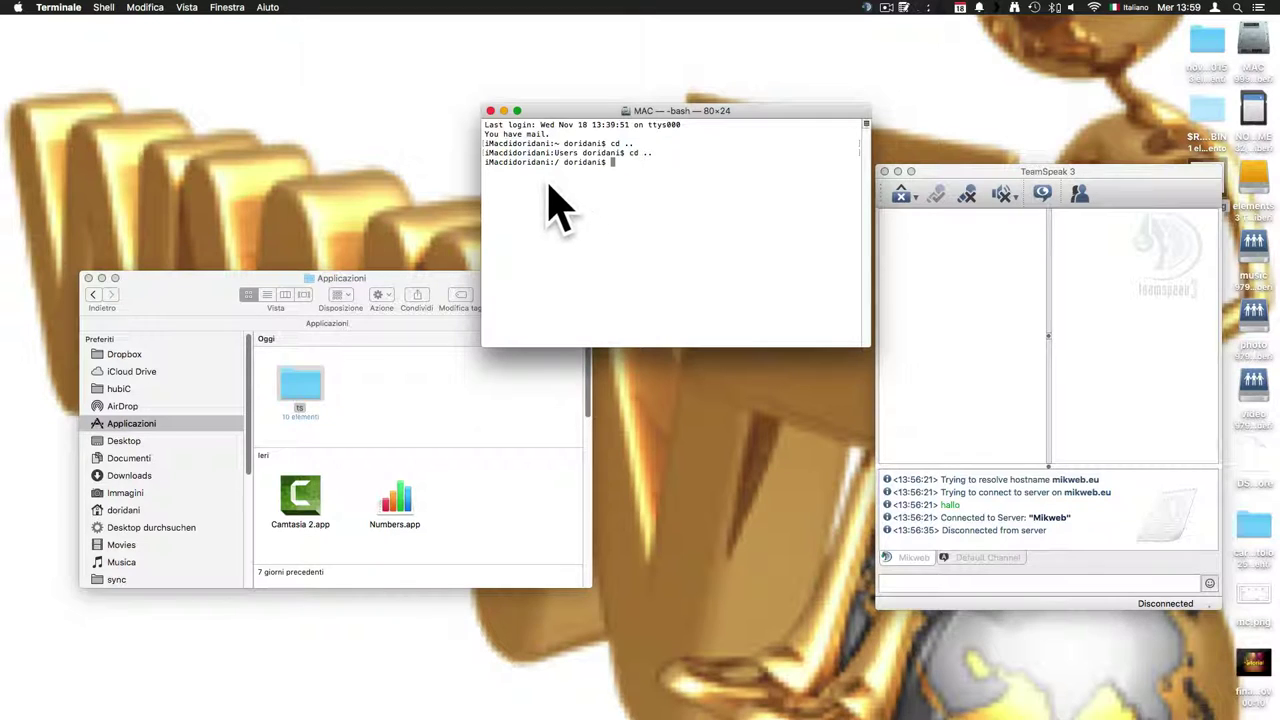
Step: Change into the Applications directory and from there into the TS folder
type("cd ")
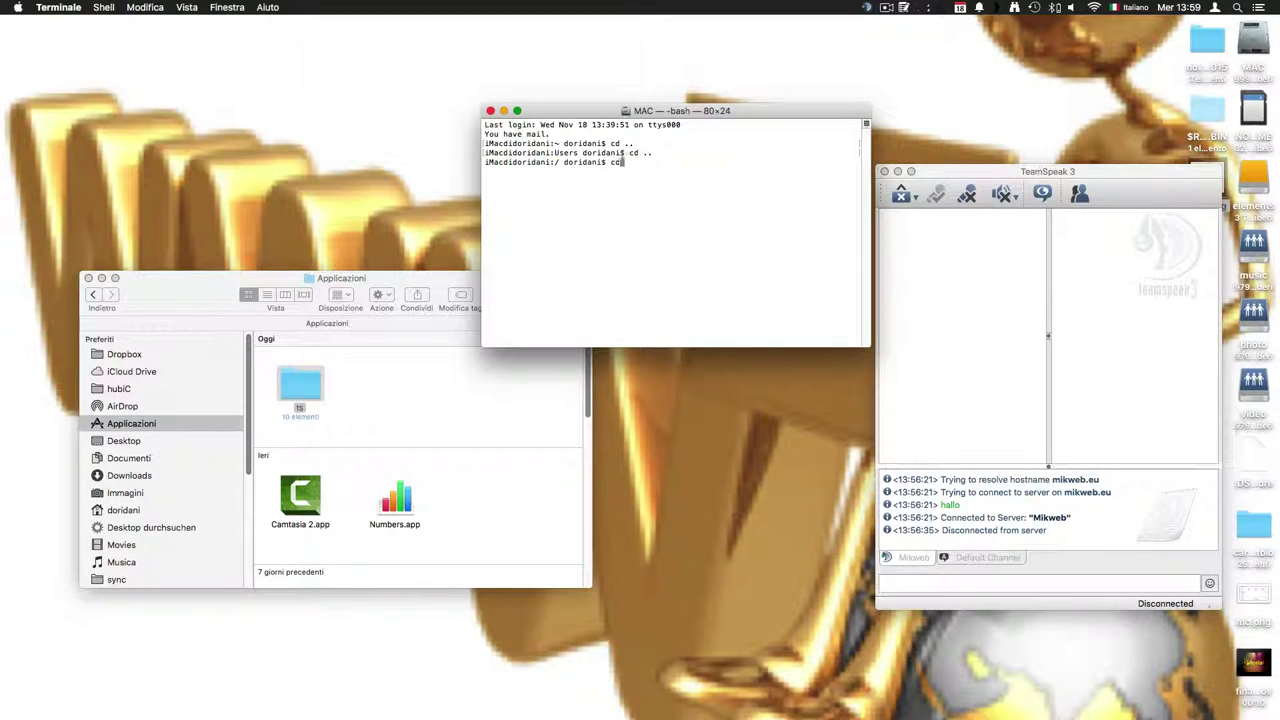
type("Applications")
key("Return")
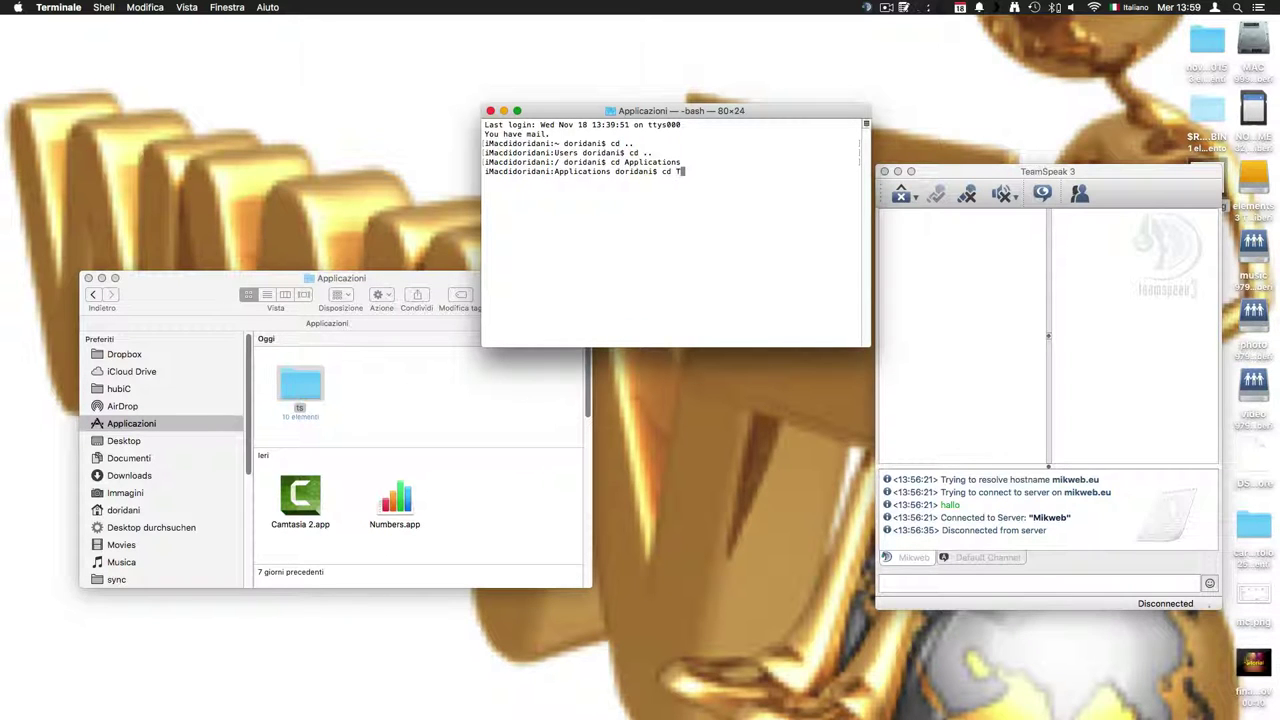
type("cd TS")
key("Return")
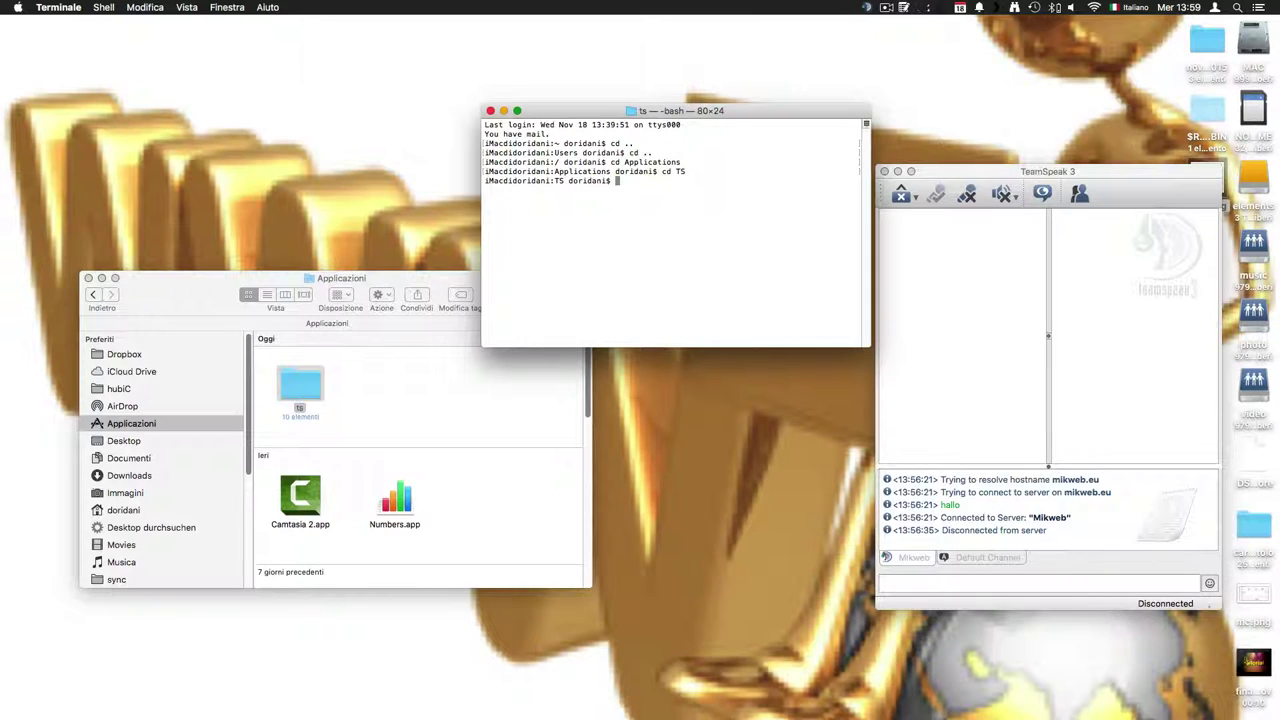
type("ssh root@mikweb.eu")
key("BackSpace")
key("BackSpace")
key("BackSpace")
key("BackSpace")
key("BackSpace")
key("BackSpace")
key("BackSpace")
key("BackSpace")
key("BackSpace")
key("BackSpace")
key("BackSpace")
key("BackSpace")
key("BackSpace")
key("BackSpace")
key("BackSpace")
key("BackSpace")
key("BackSpace")
key("BackSpace")
Step: Start the TeamSpeak server with ./ts3server_mac and enlarge the terminal window to full screen
type("./ts3server_mac")
key("Return")
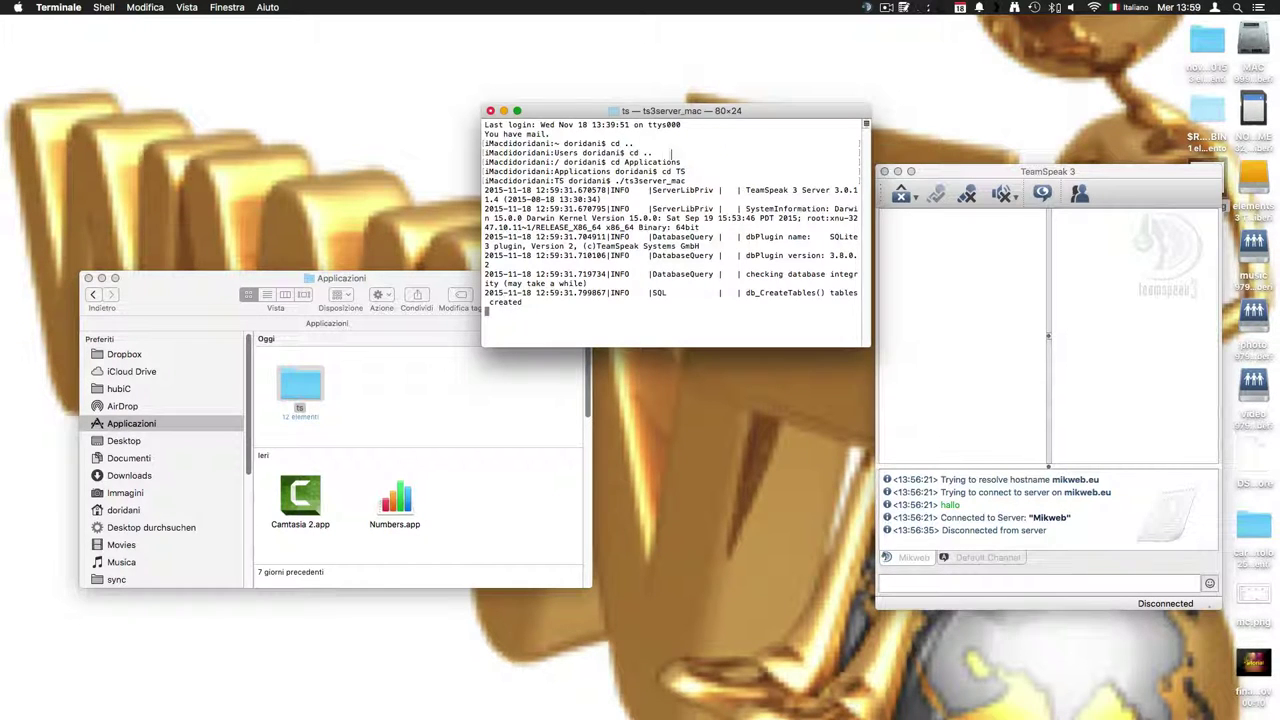
left_click_drag(557, 115, 522, 109)
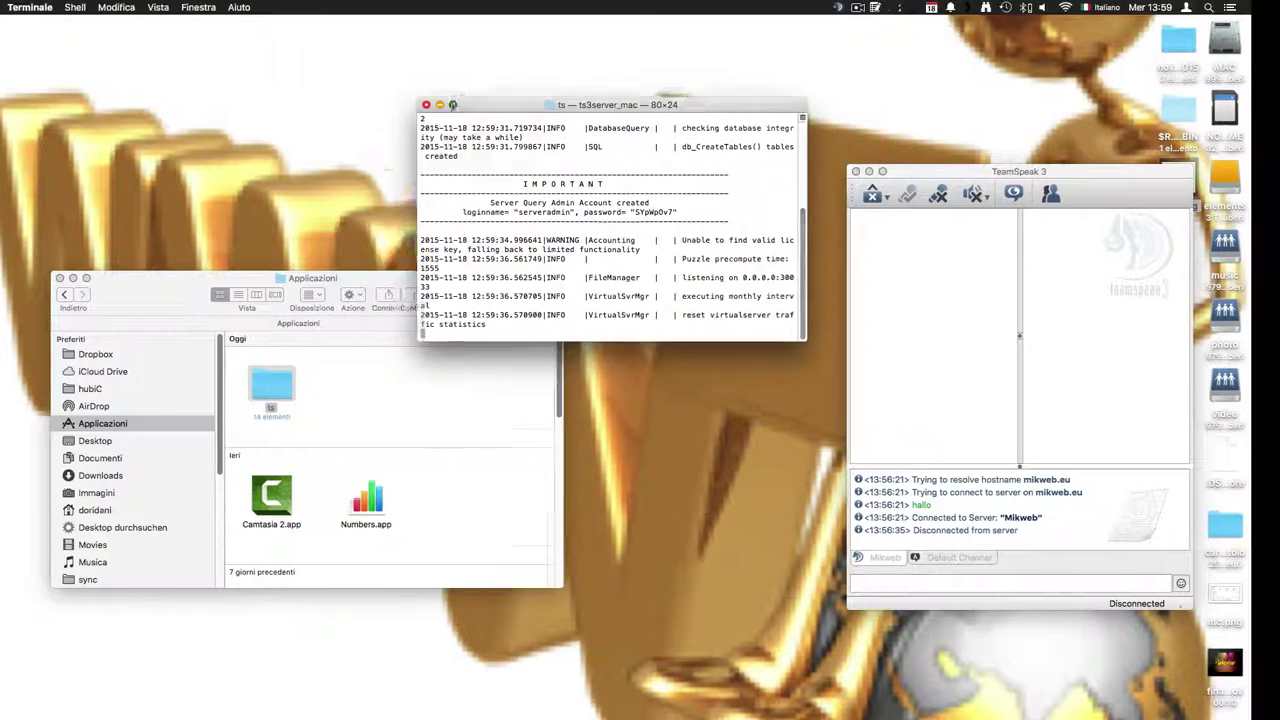
left_click(452, 104)
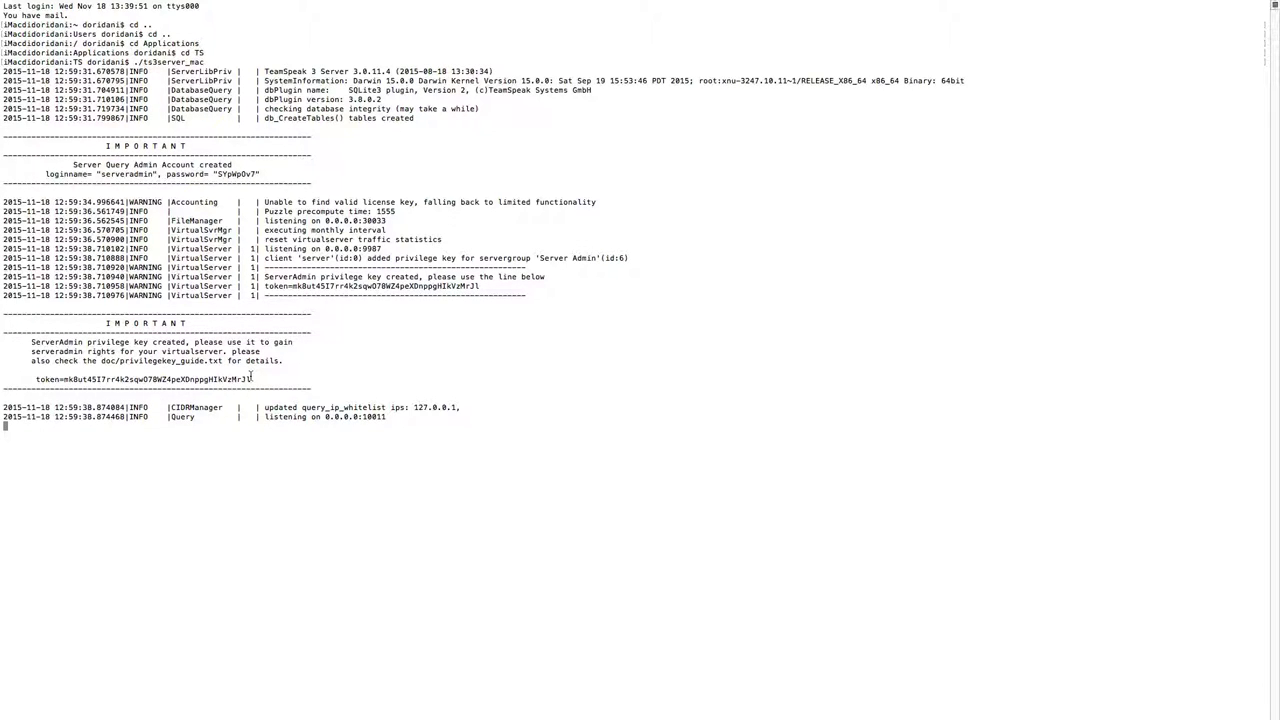
Step: Copy the ServerAdmin privilege key token from the server's terminal output
left_click_drag(253, 379, 84, 379)
key("super+c")
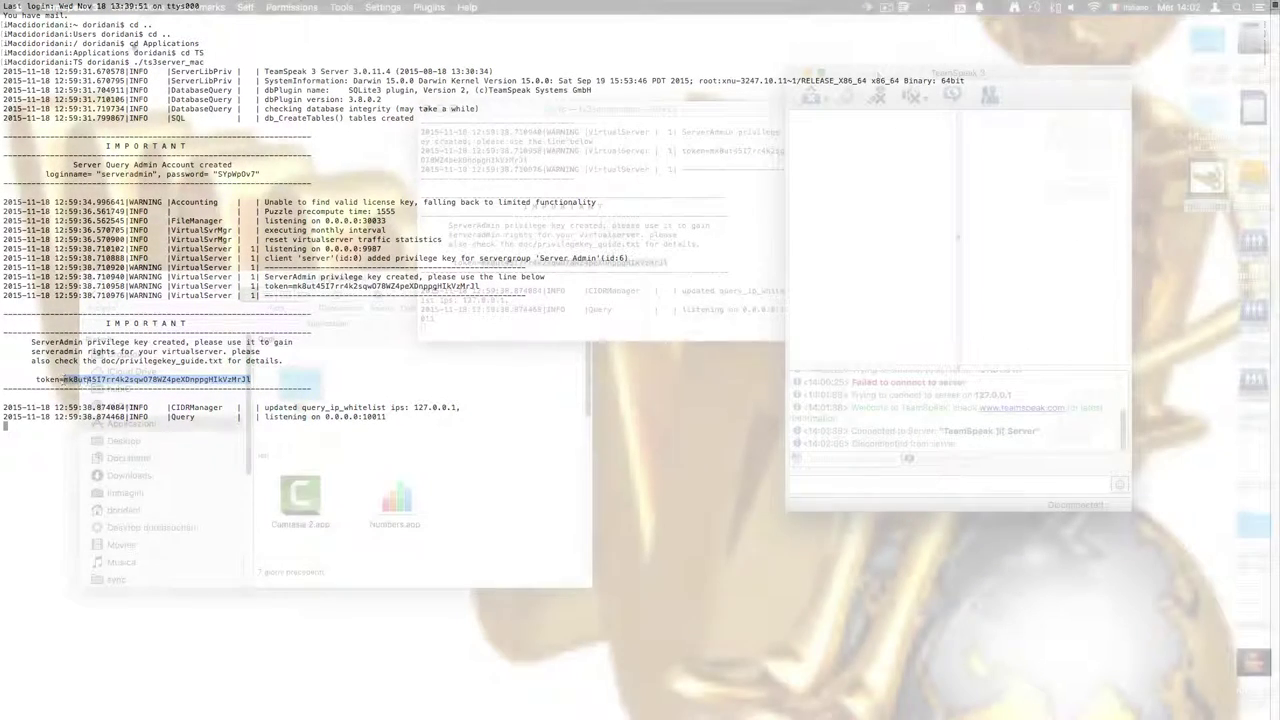
right_click(102, 382)
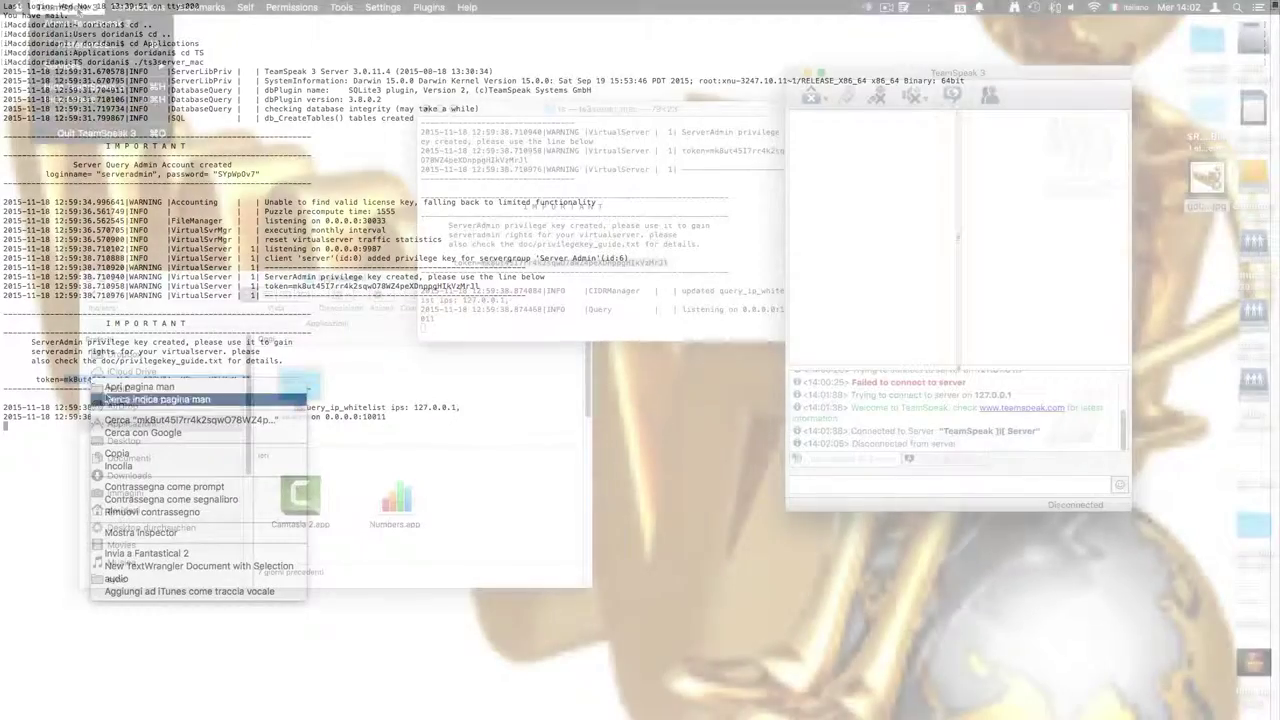
left_click(117, 453)
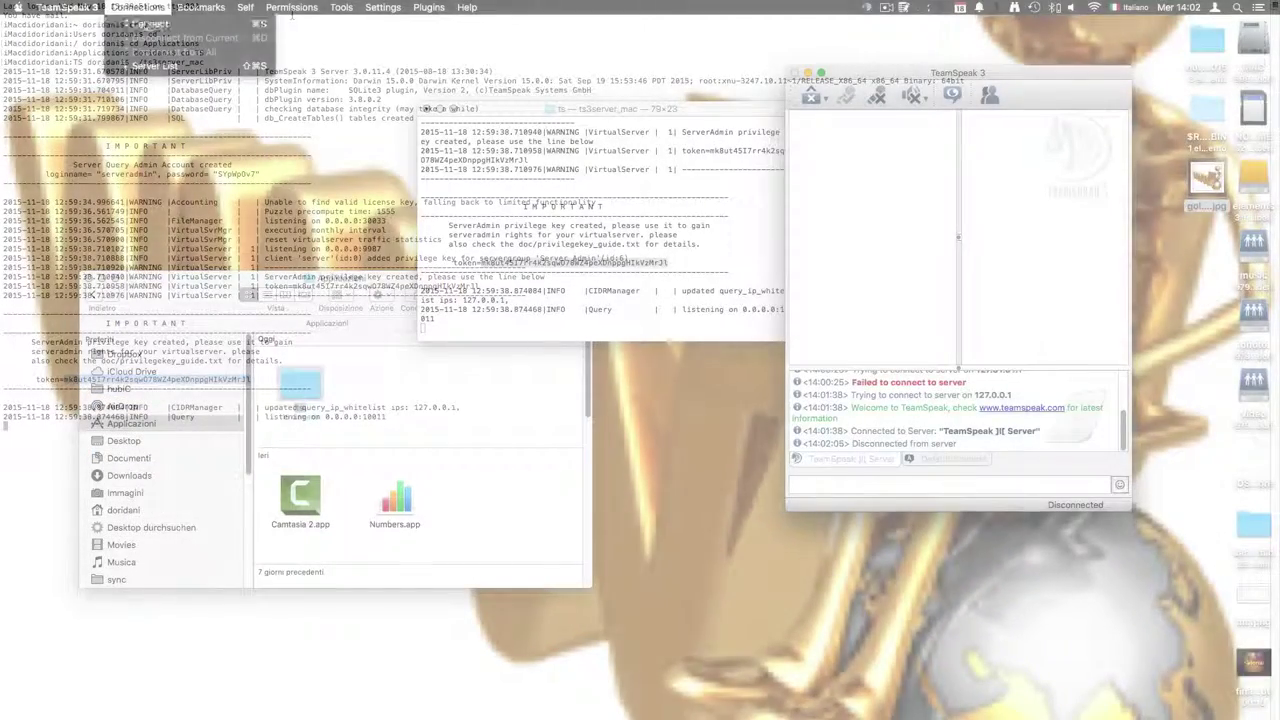
Step: Connect the TeamSpeak 3 client to the local server at 127.0.0.1
left_click(145, 23)
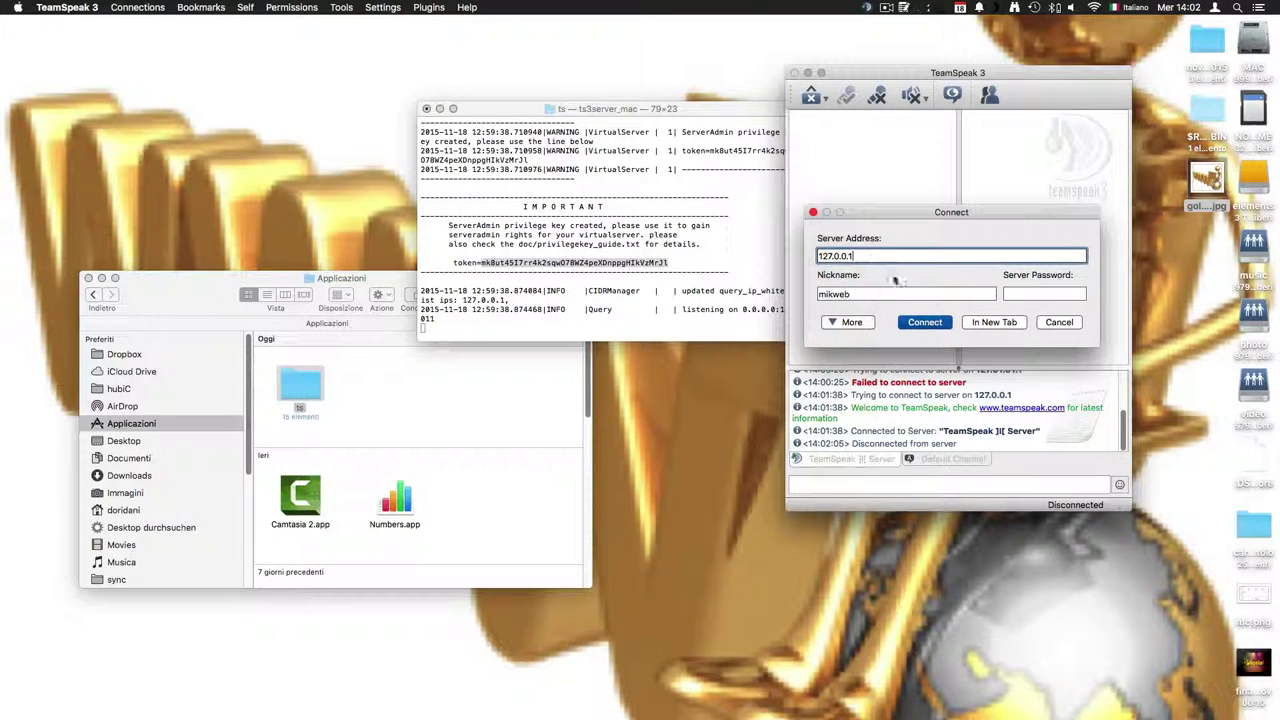
left_click(930, 323)
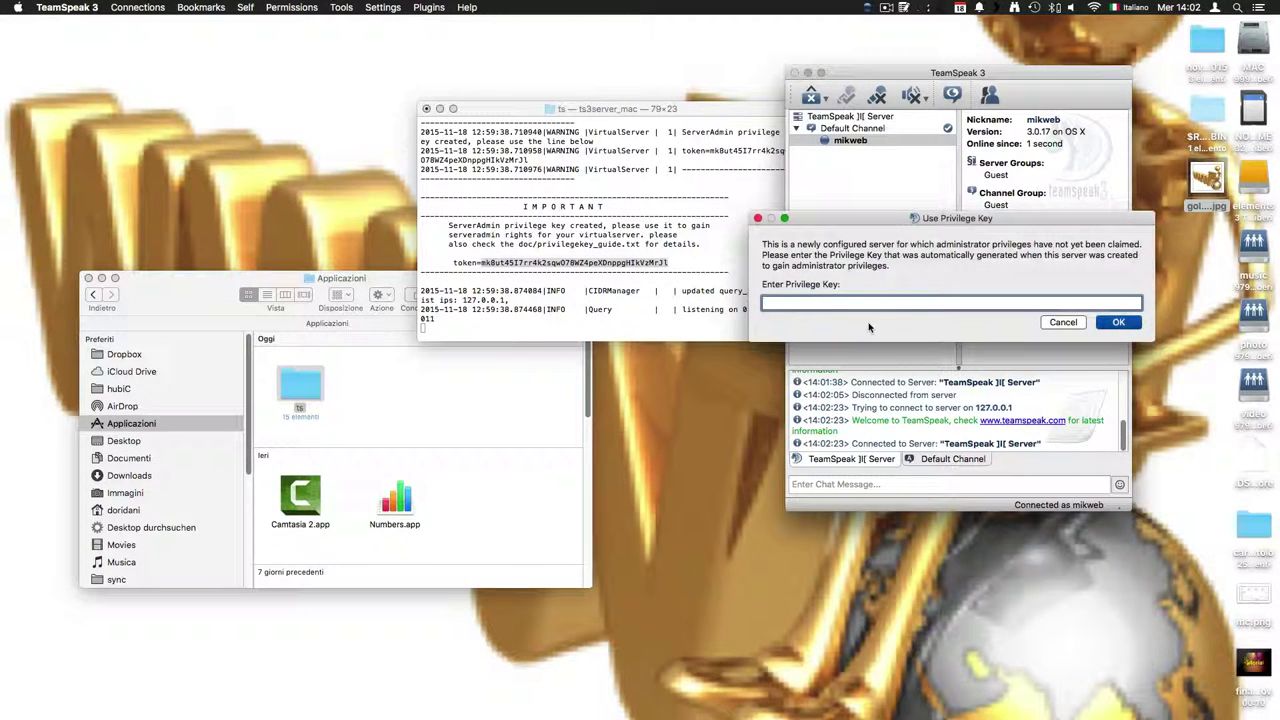
Step: Paste the copied ServerAdmin privilege key into the Use Privilege Key dialog and submit it to claim administrator privileges
left_click_drag(856, 224, 515, 296)
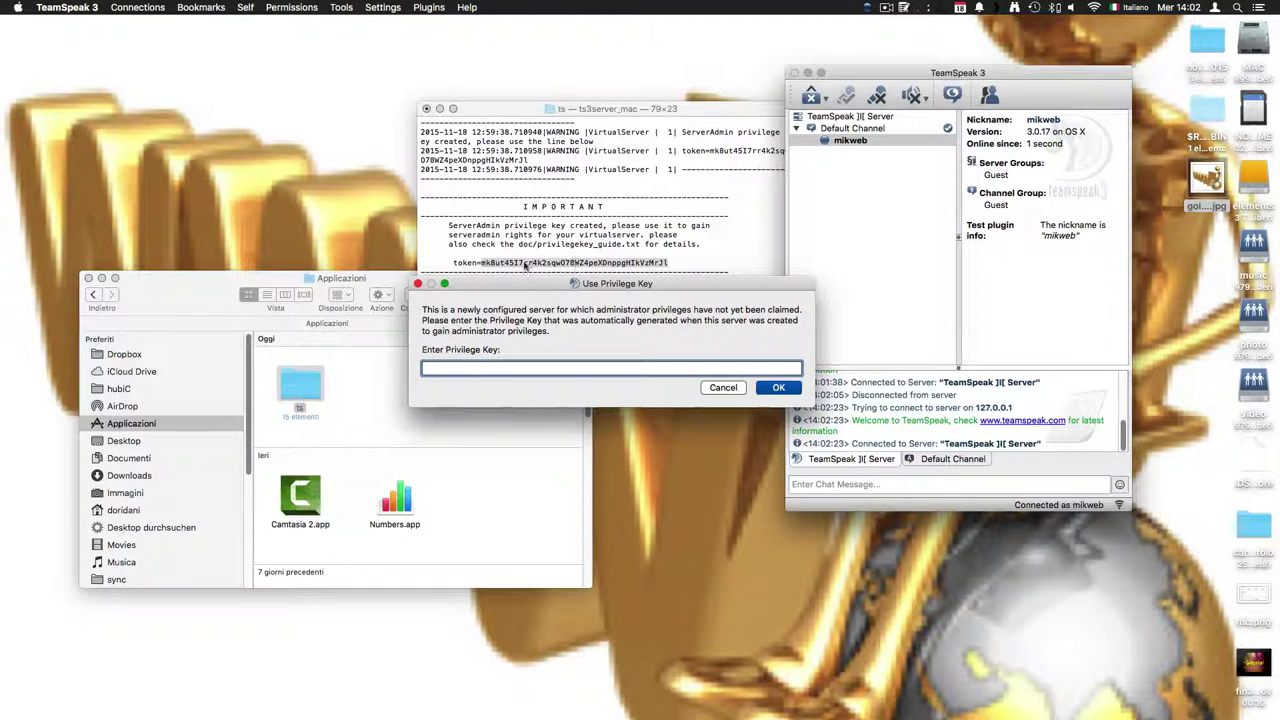
right_click(462, 368)
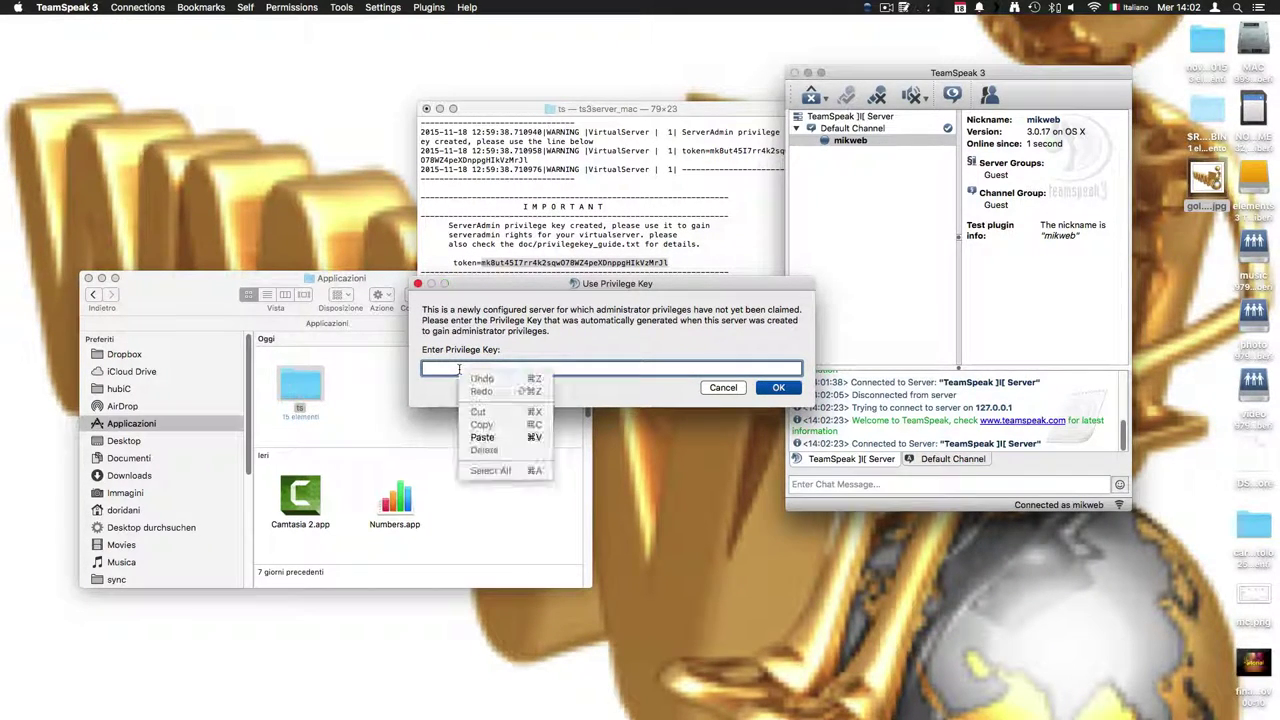
left_click(490, 438)
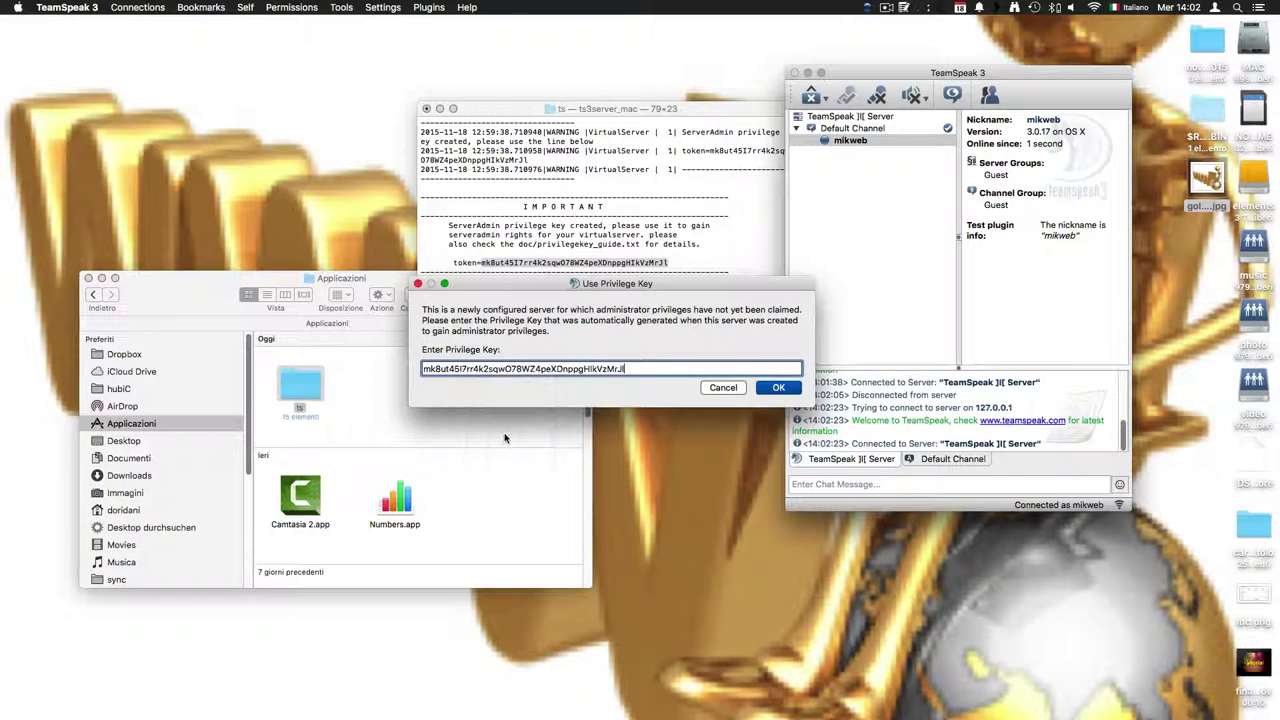
left_click(786, 391)
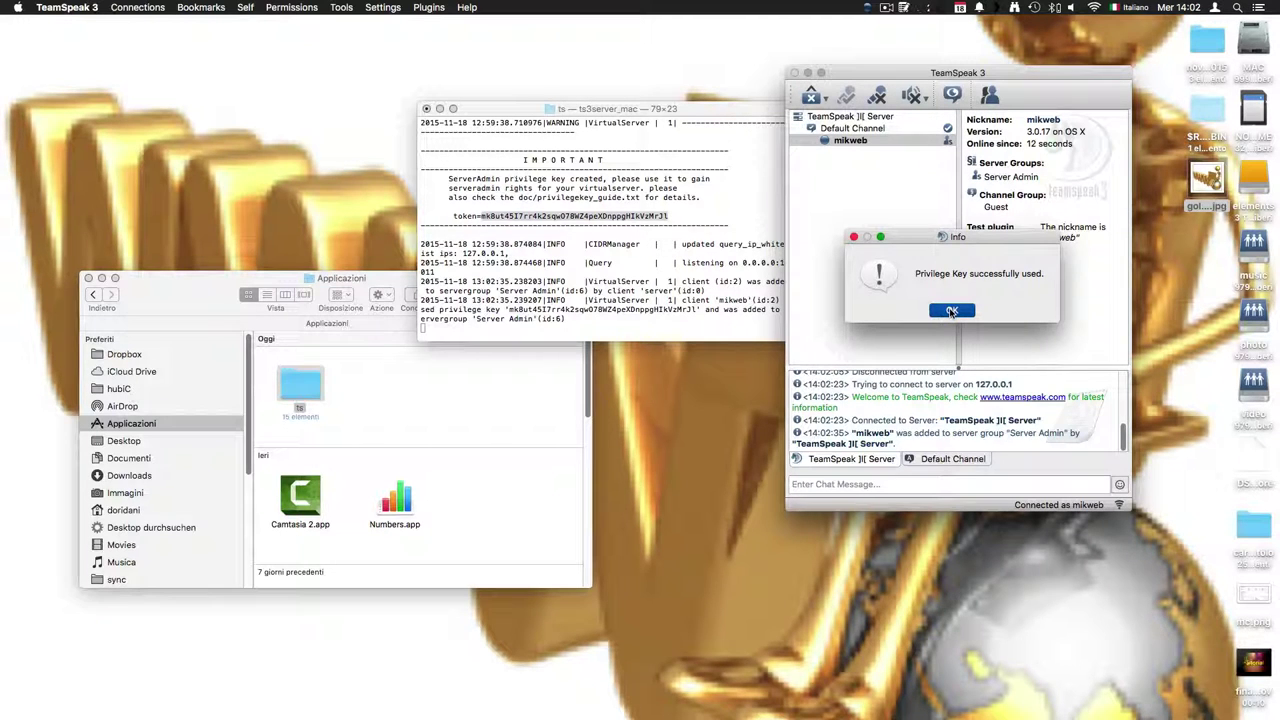
left_click(952, 311)
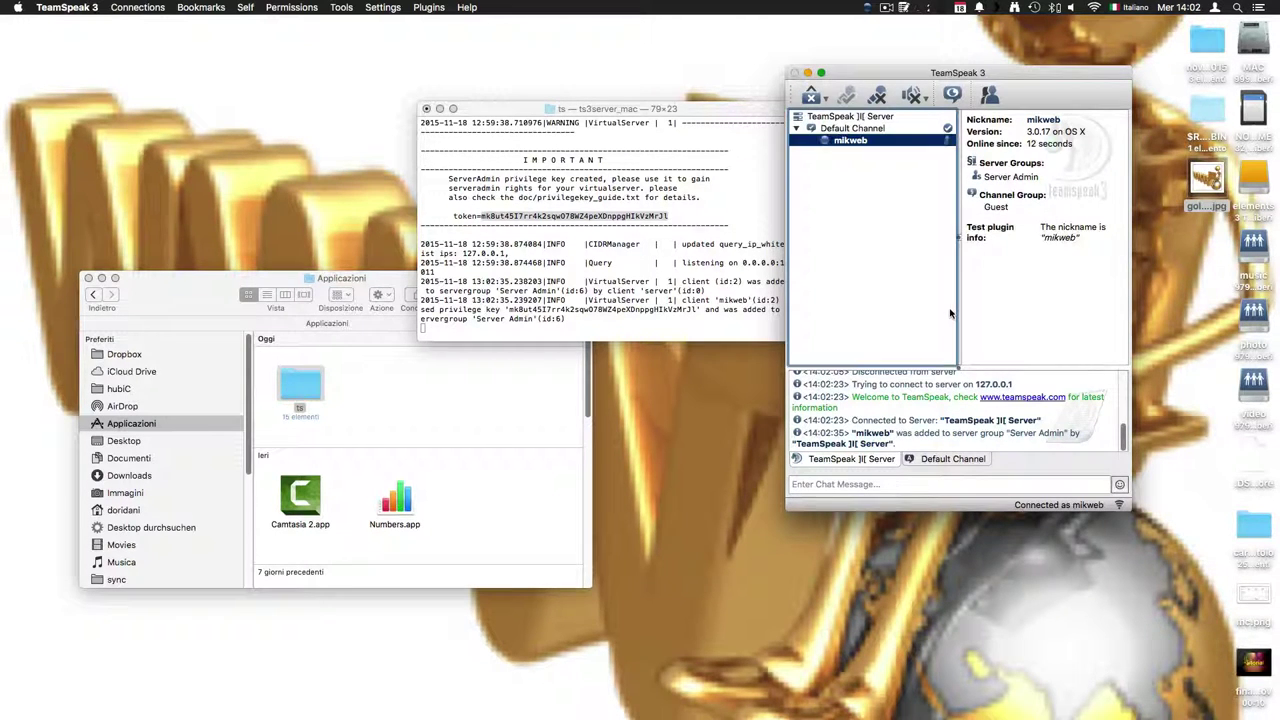
Step: Create a temporary channel named test with the topic macosx, sorted after Default Channel and without a password
left_click_drag(891, 82, 503, 198)
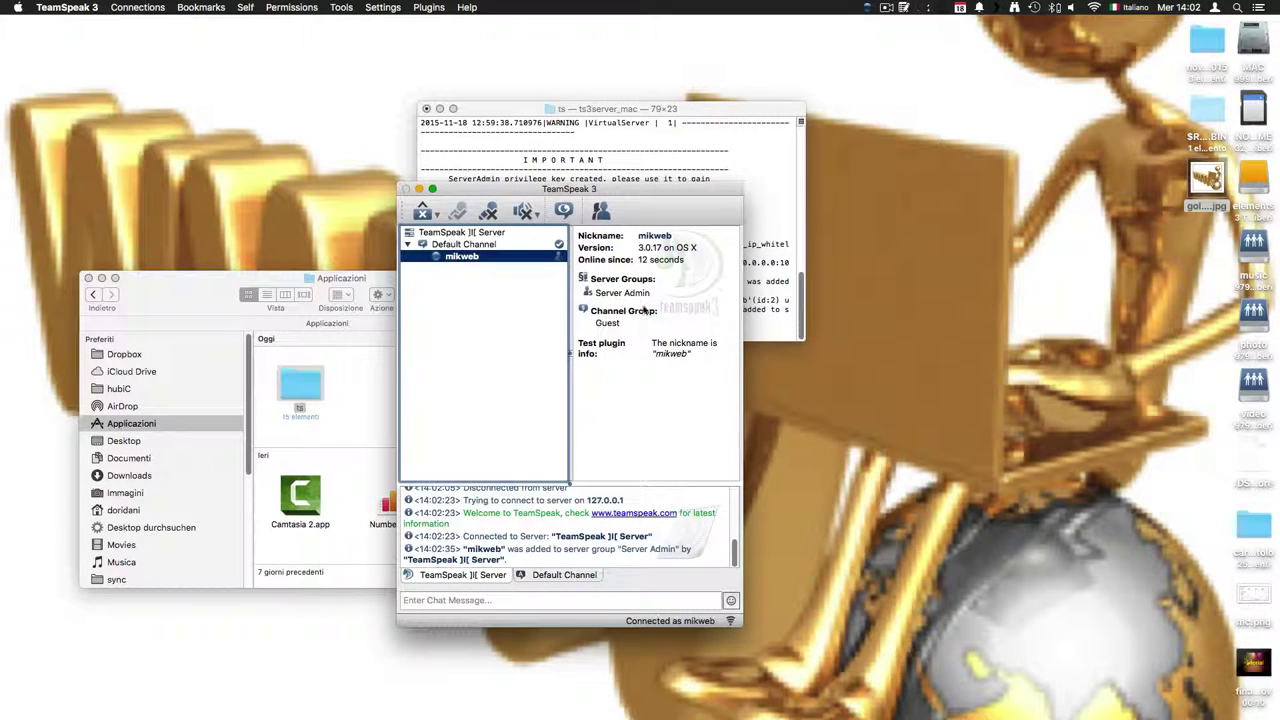
left_click(460, 246)
right_click(460, 246)
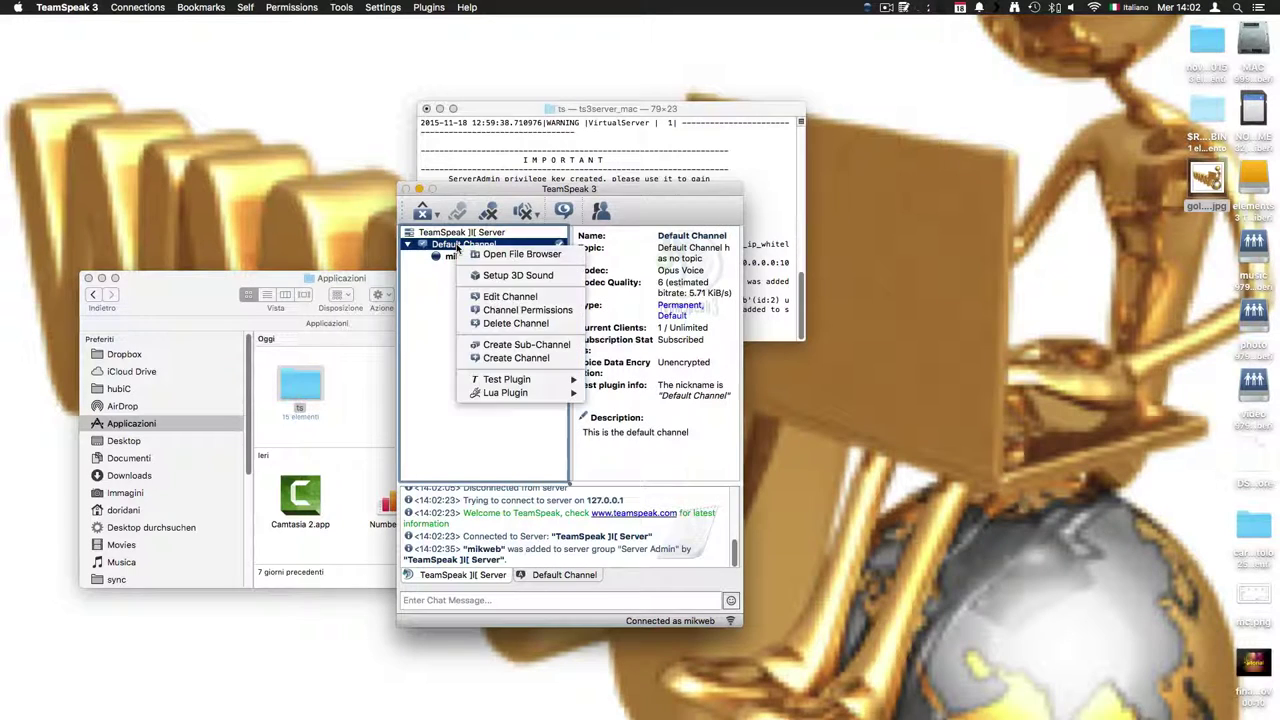
left_click(547, 360)
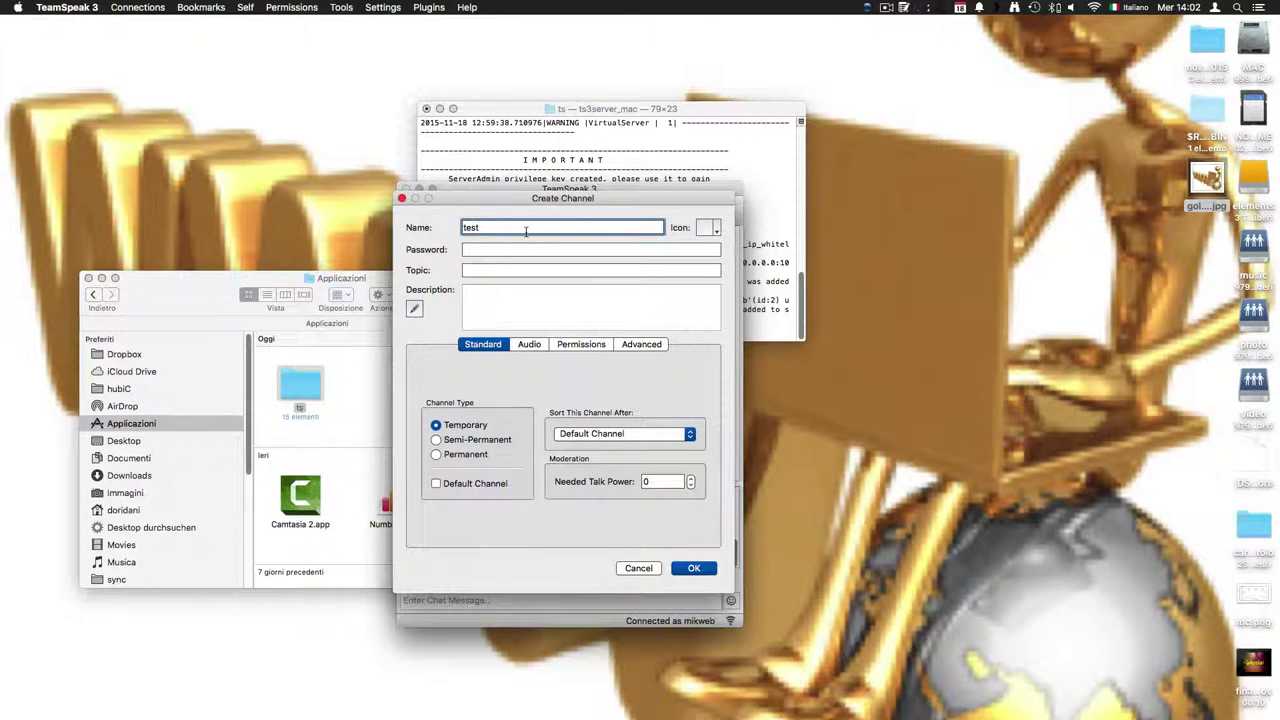
left_click(494, 251)
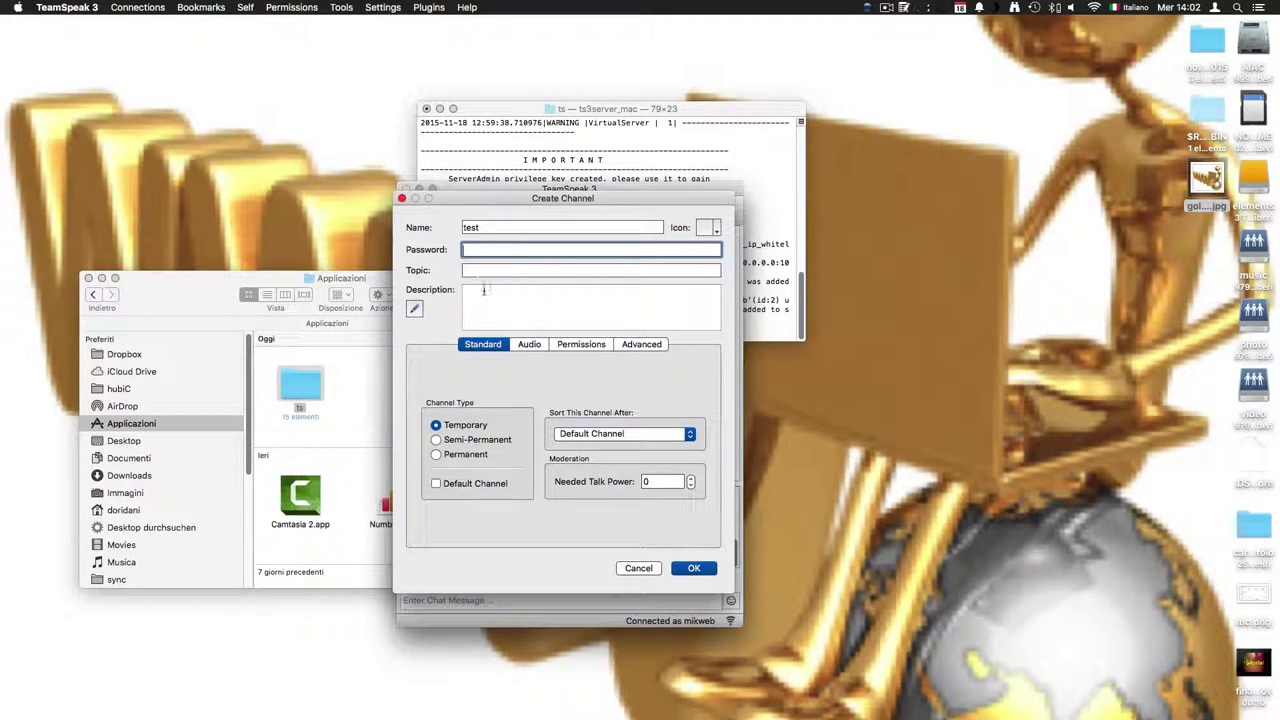
left_click(487, 271)
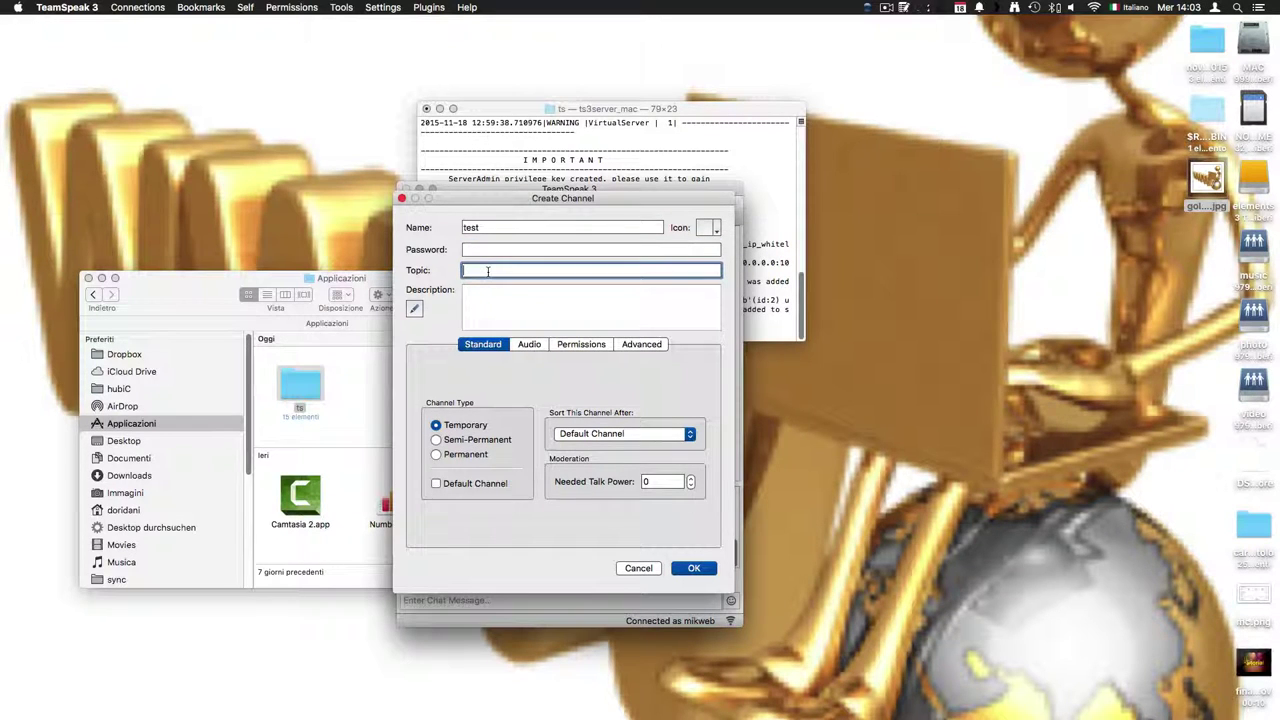
type("maco")
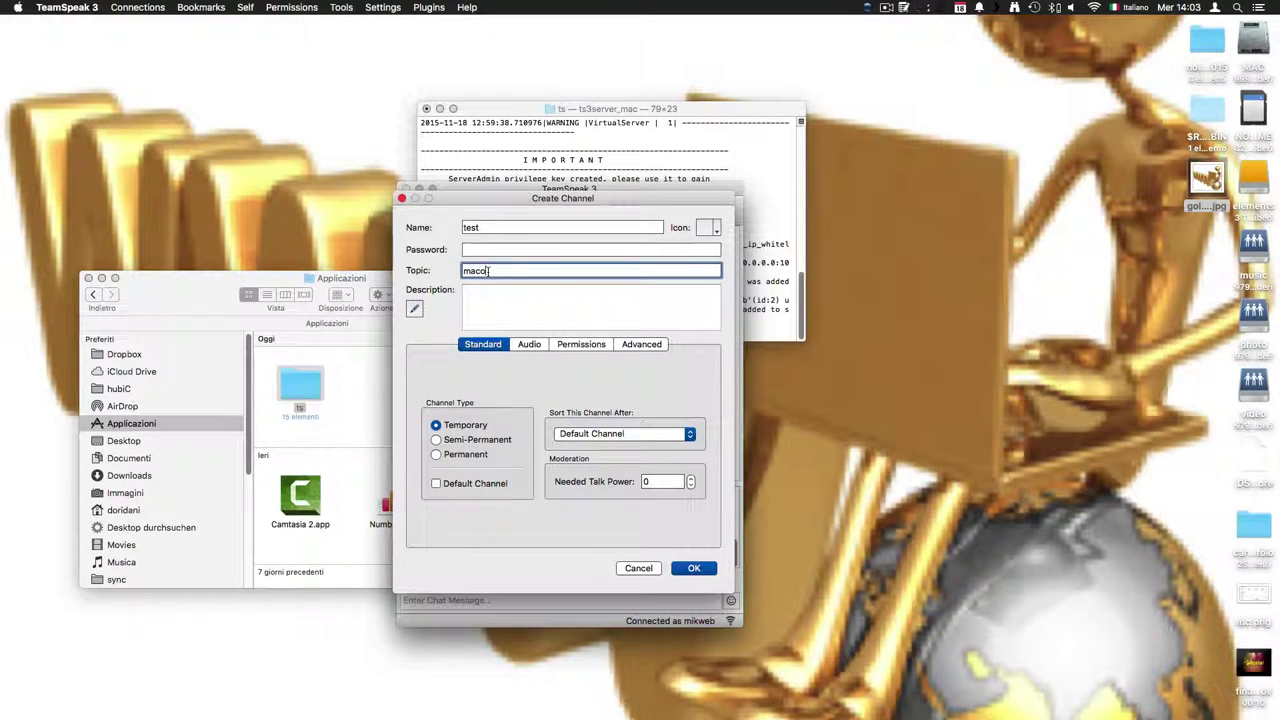
type("sx")
left_click(695, 568)
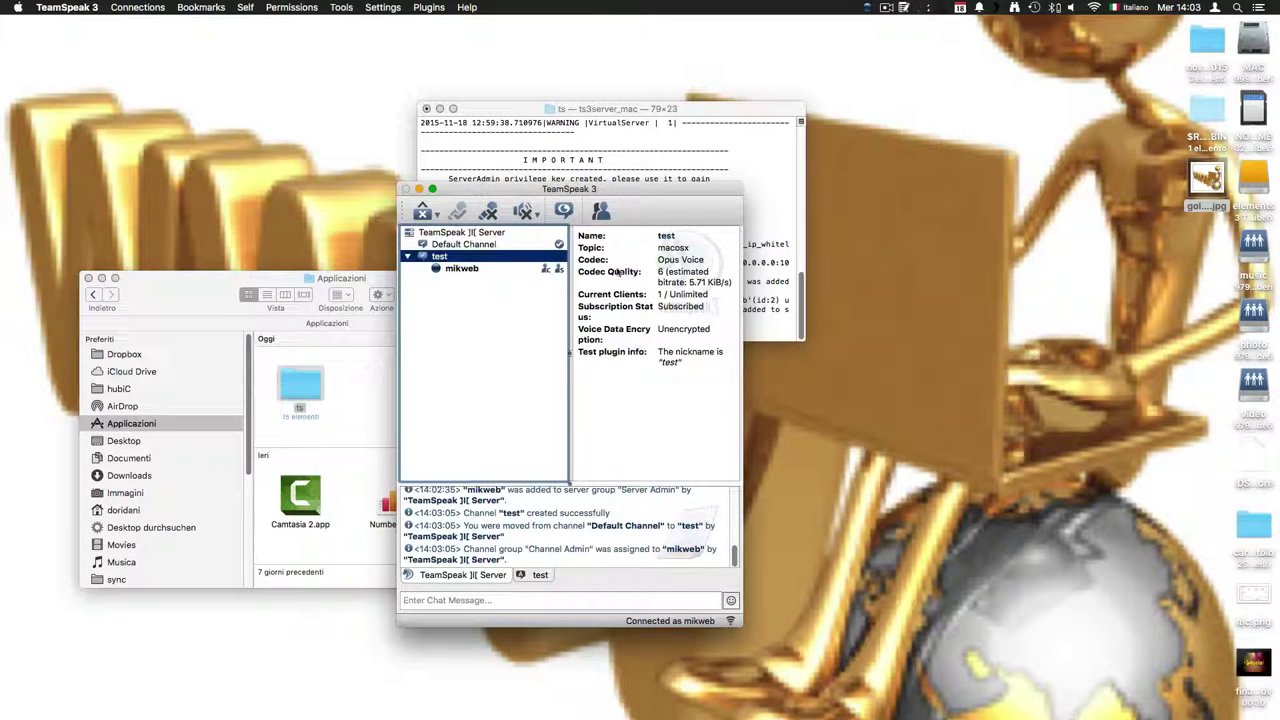
left_click(452, 268)
left_click(440, 258)
left_click(463, 272)
left_click(445, 270)
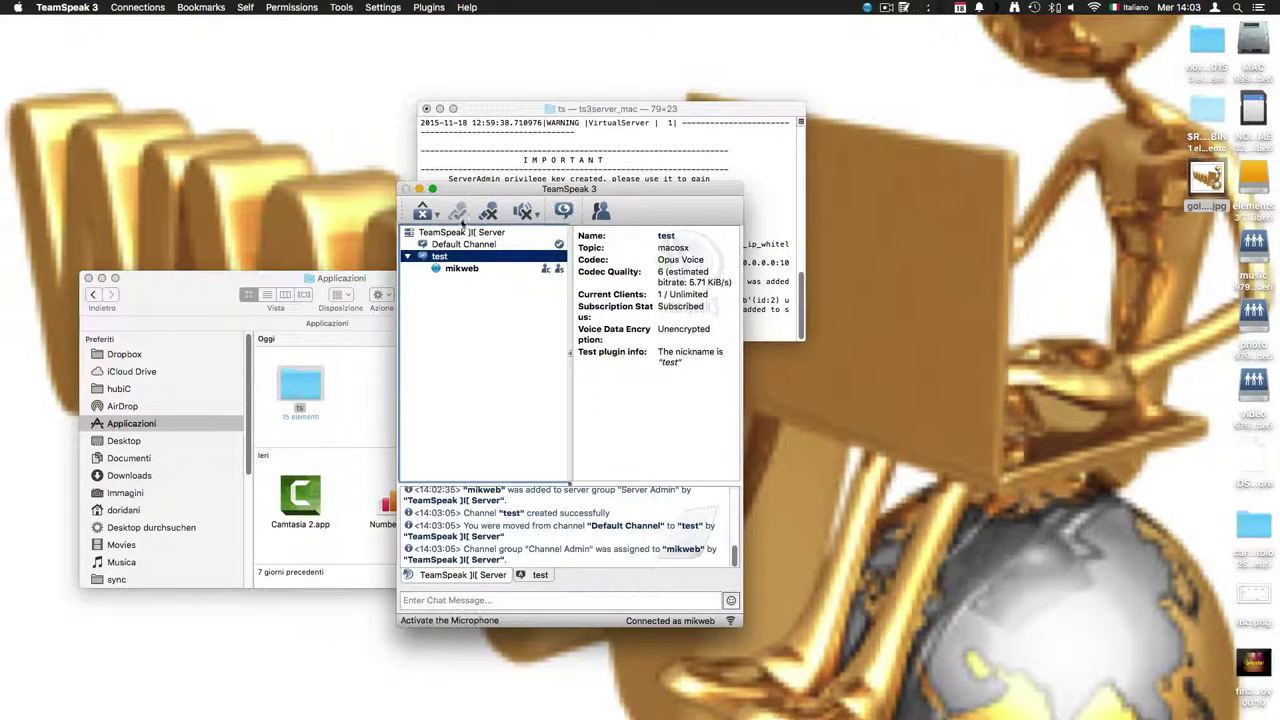
Step: Close the terminal window, terminating the running ts3server_mac process, and minimize the Applicazioni Finder window
left_click_drag(641, 197, 1020, 117)
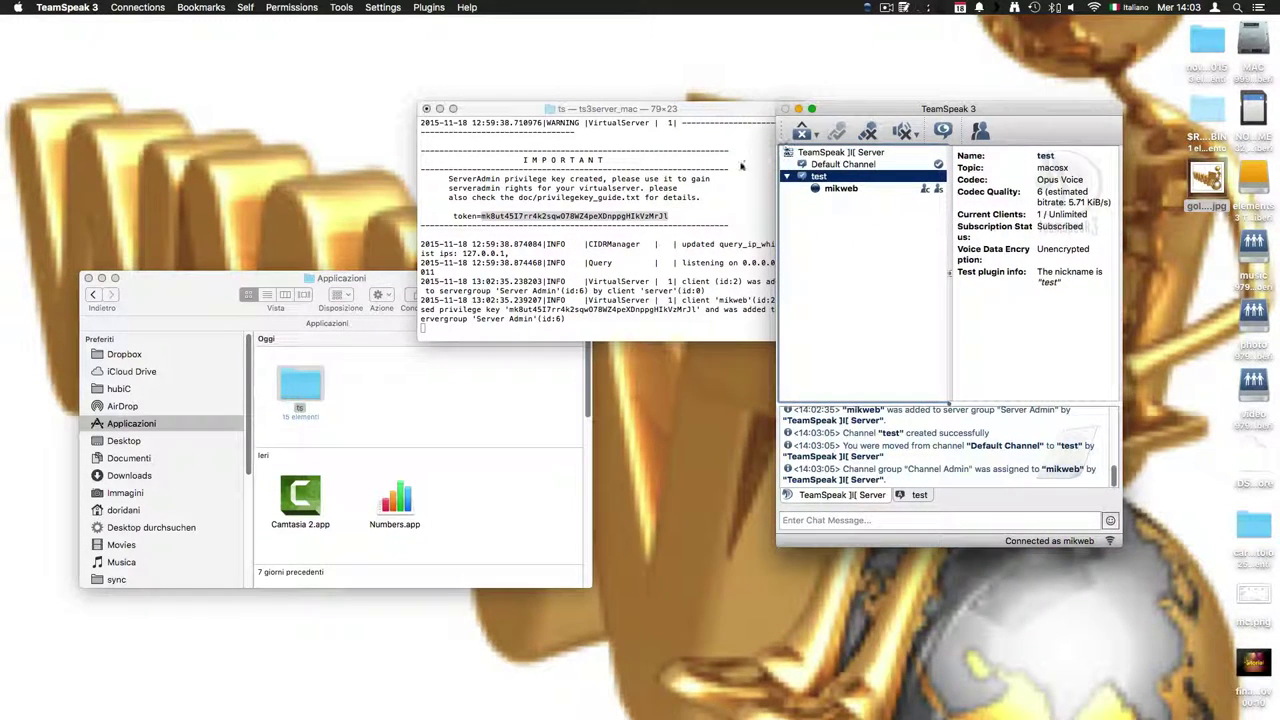
left_click_drag(484, 110, 418, 88)
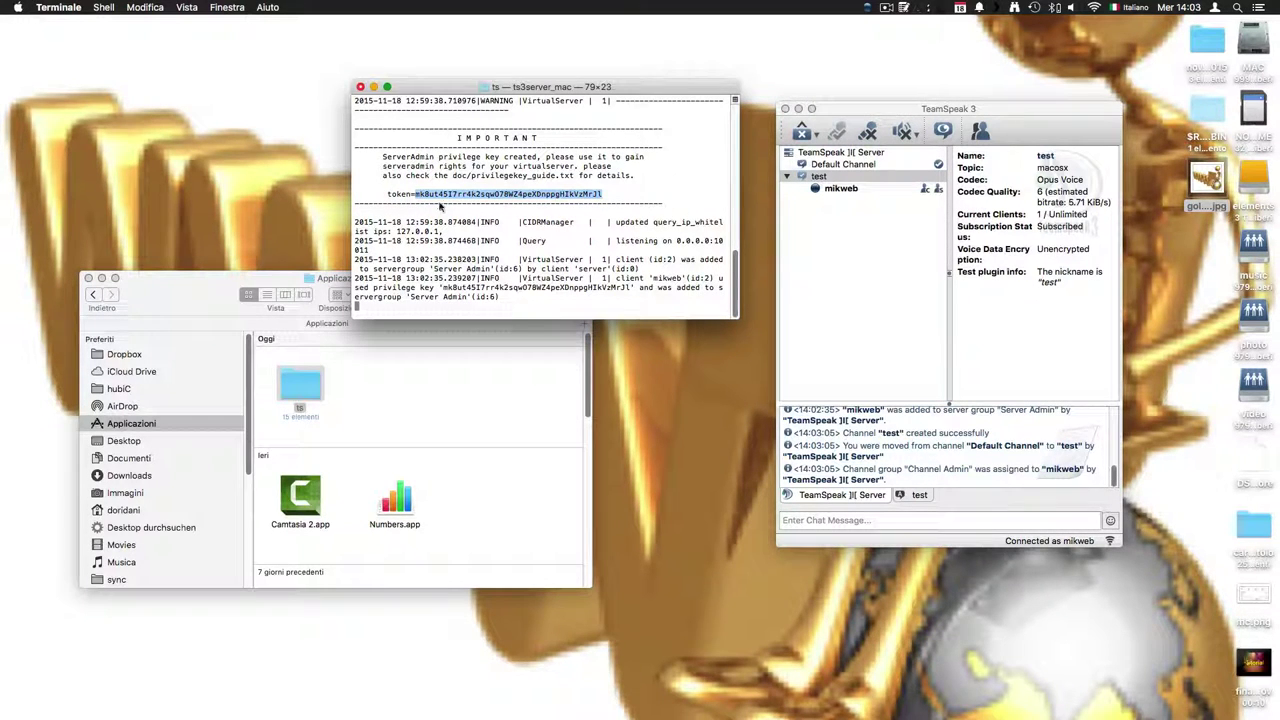
left_click(361, 88)
left_click_drag(850, 110, 806, 84)
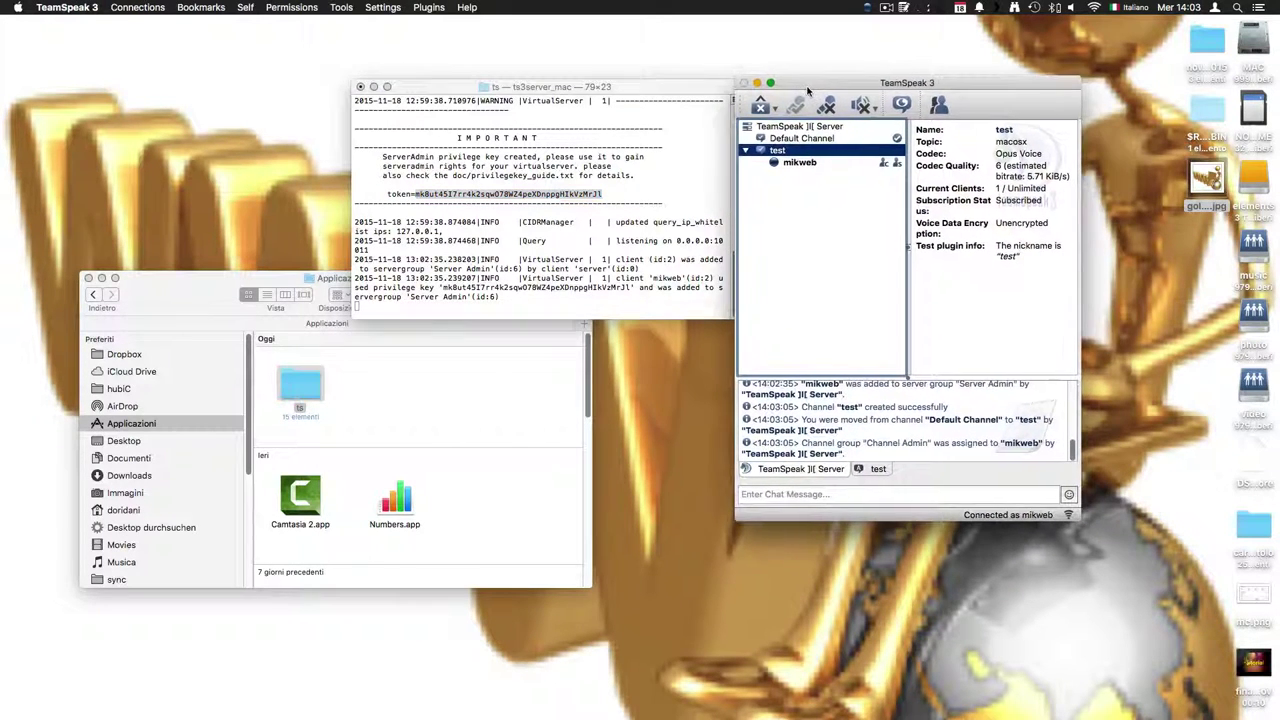
left_click(361, 88)
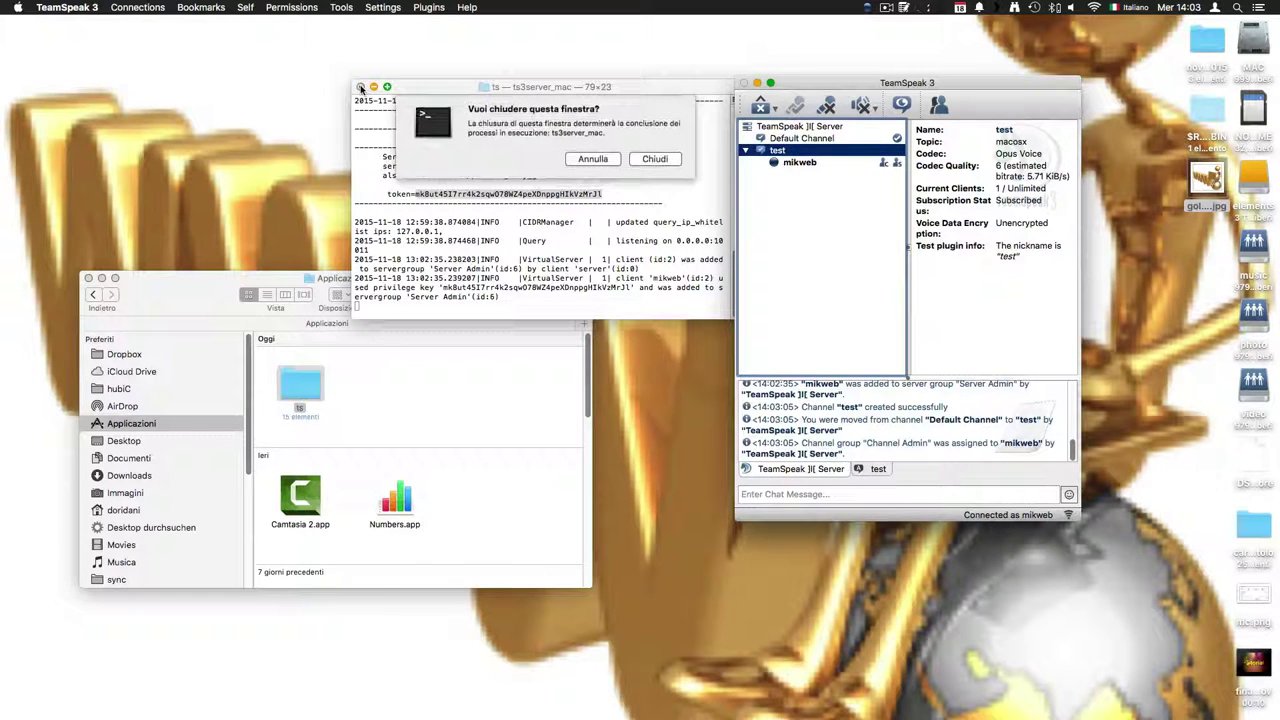
left_click(658, 164)
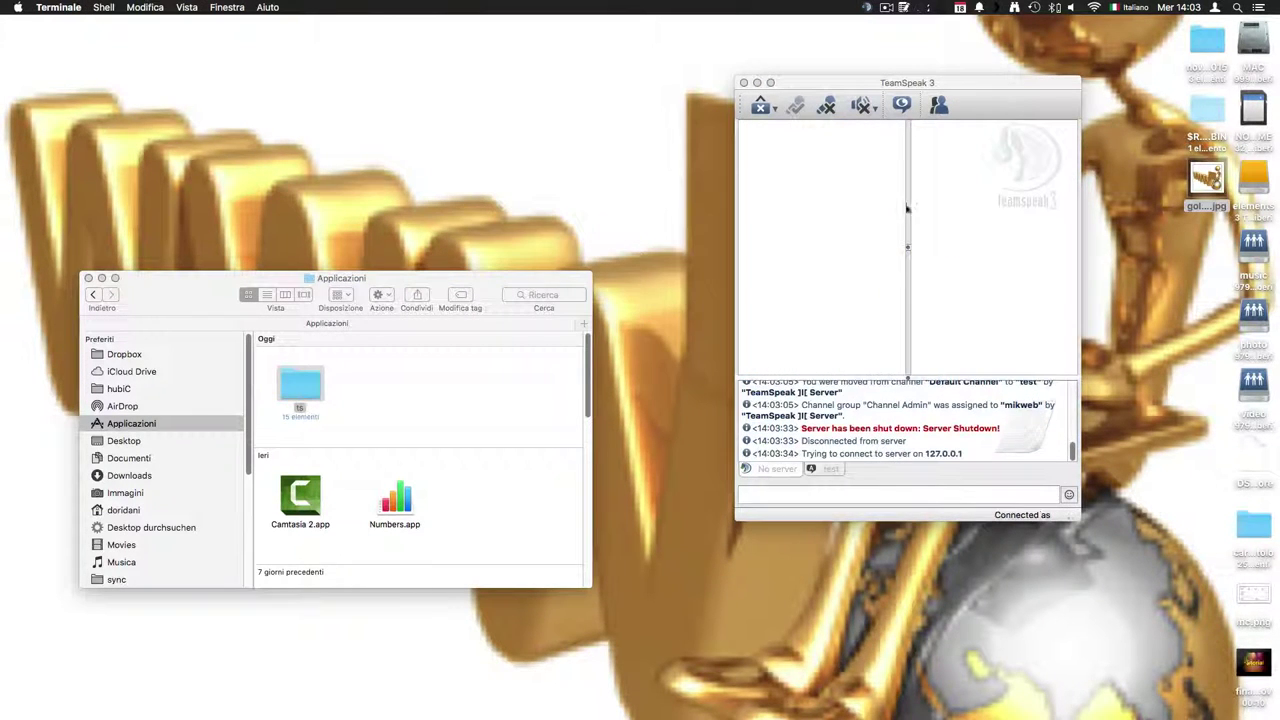
left_click_drag(851, 86, 761, 70)
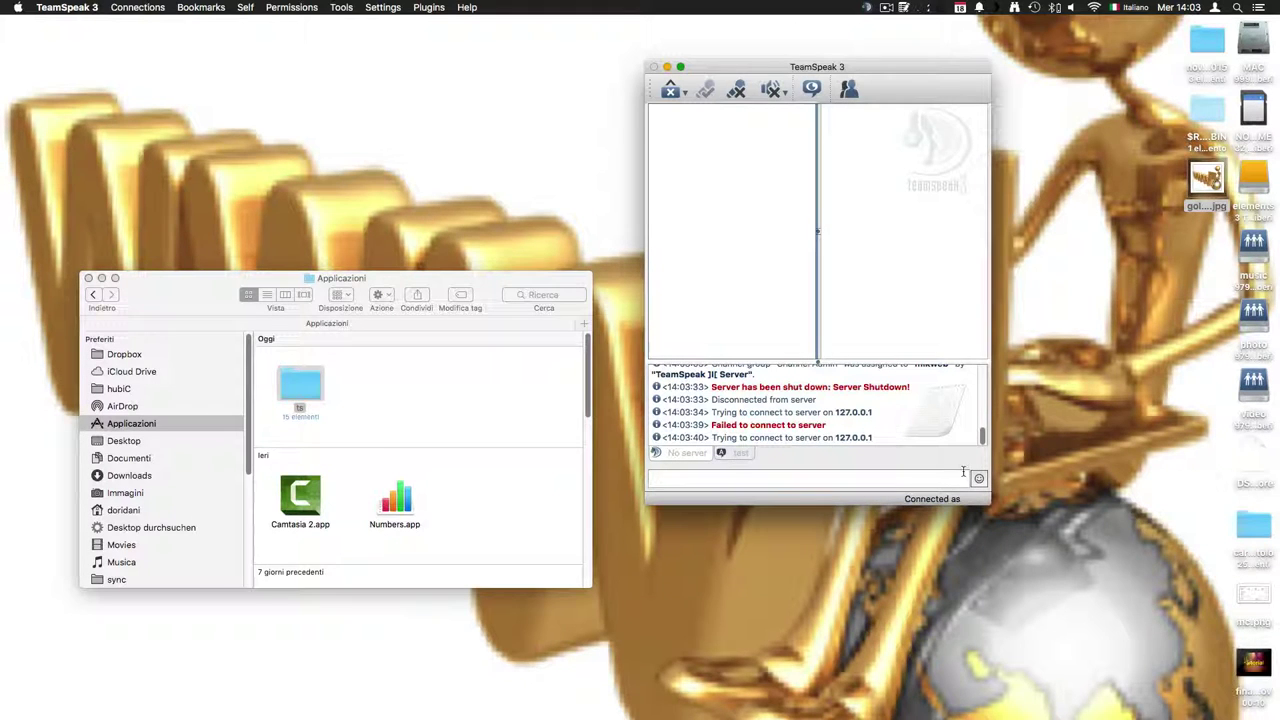
left_click(101, 278)
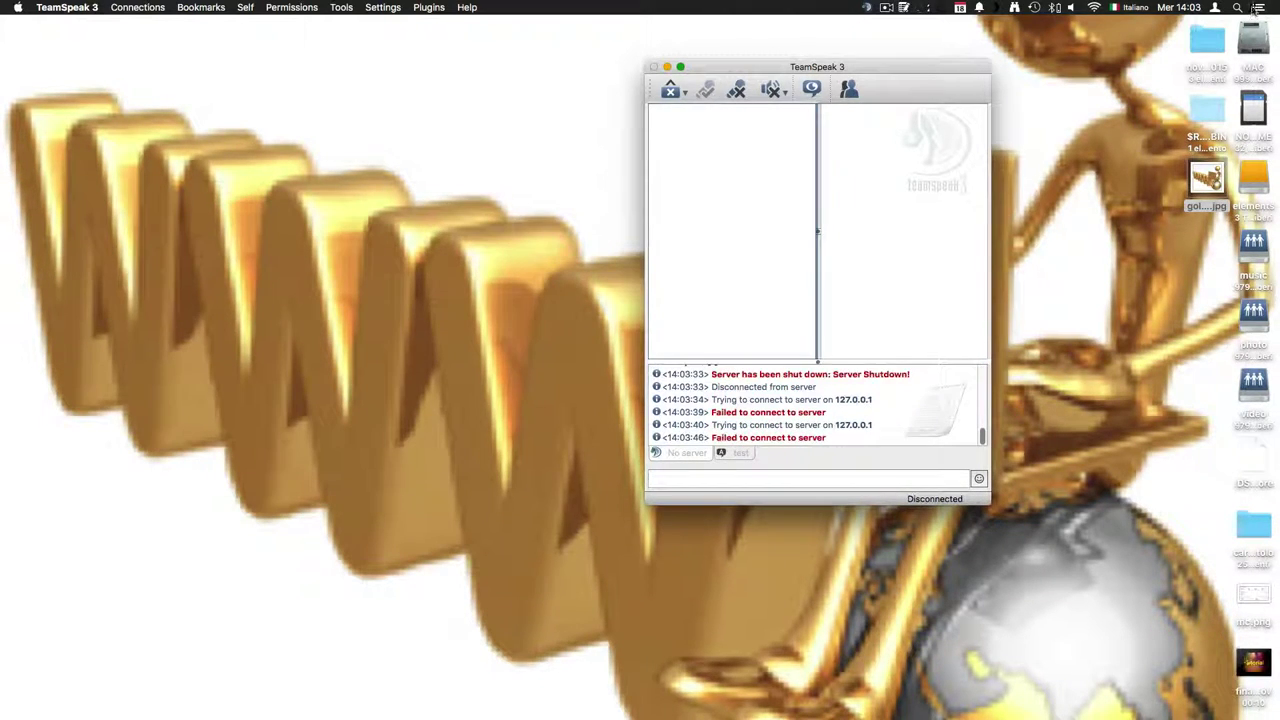
Step: Find Automator with a Spotlight search for automa and launch it
left_click(1238, 8)
type("ter")
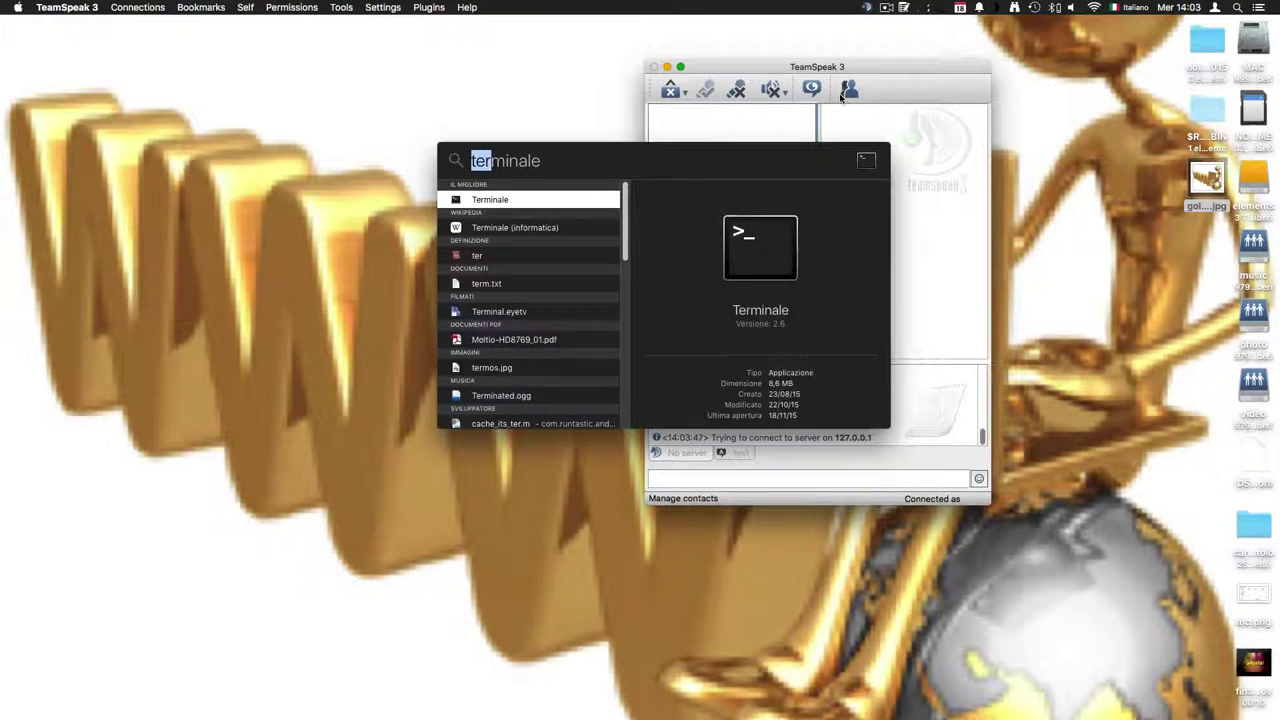
key("Escape")
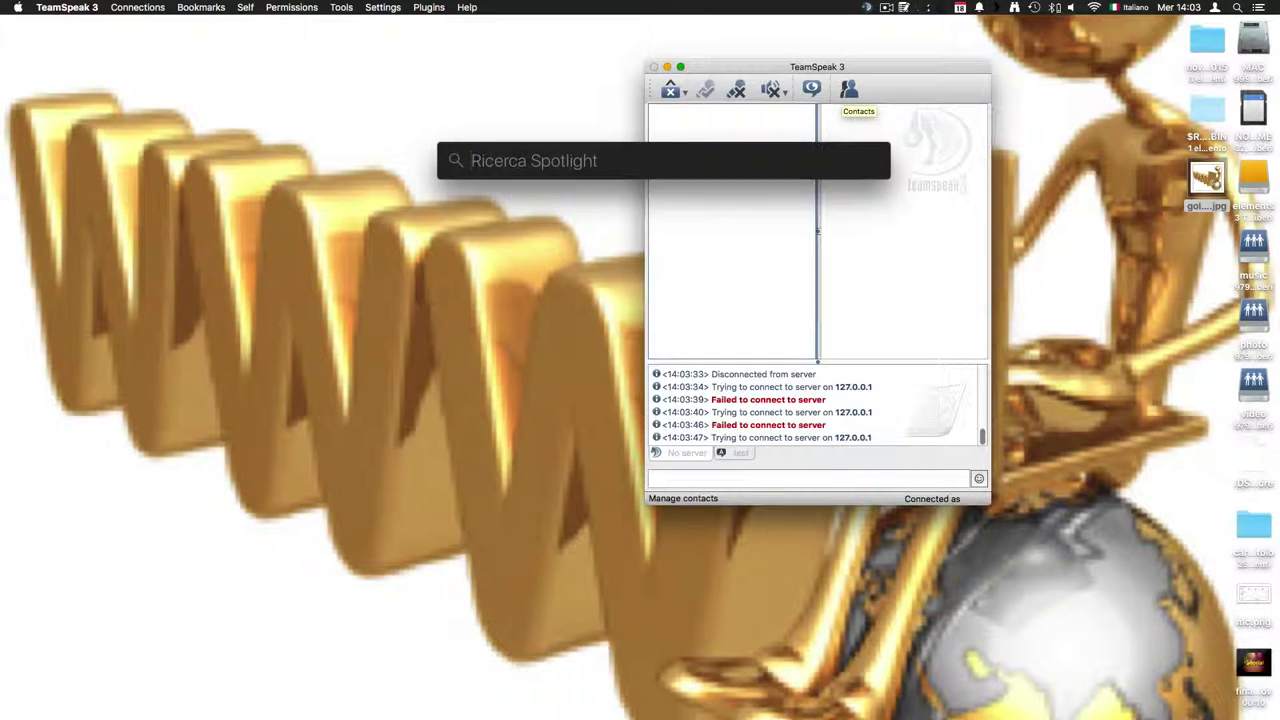
type("automa")
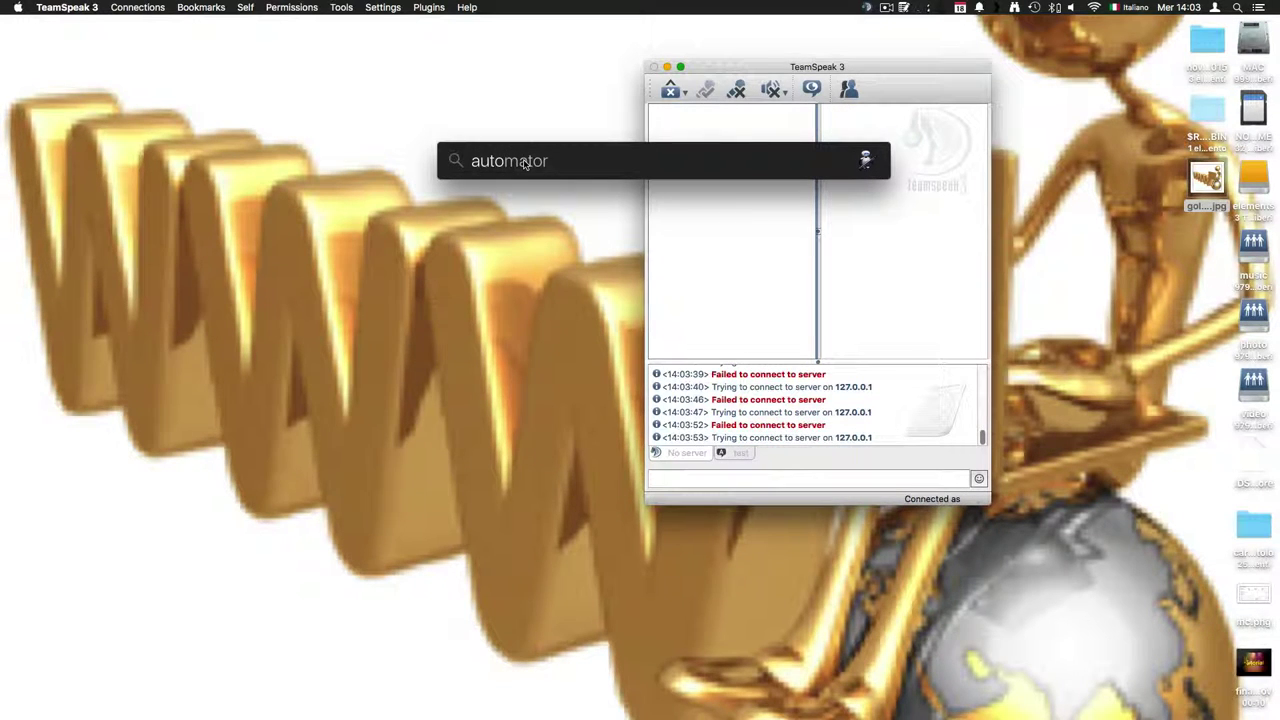
key("Return")
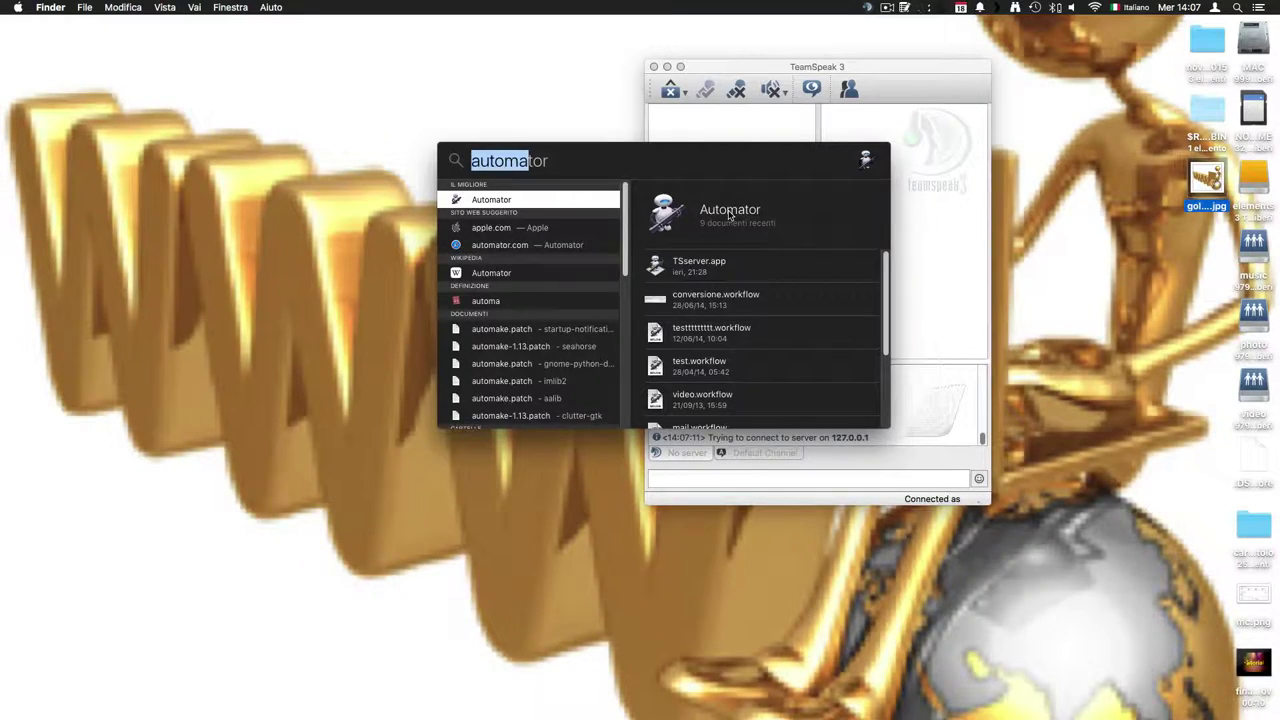
key("Return")
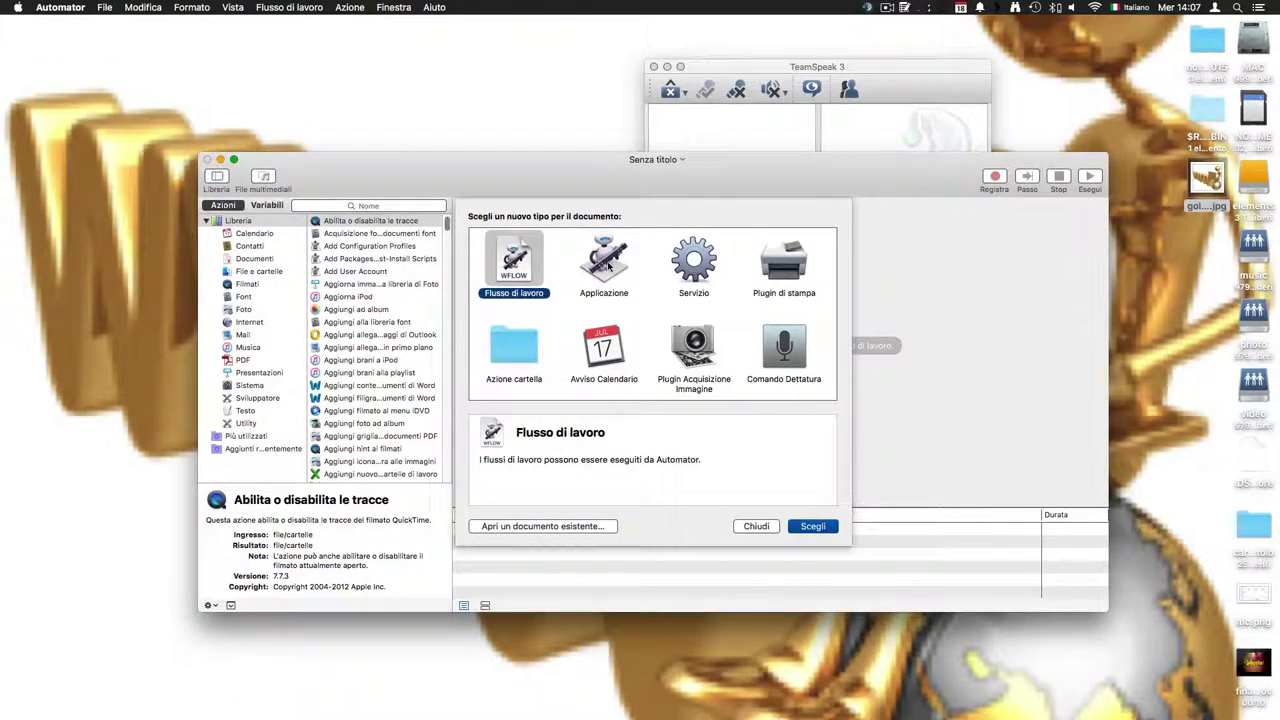
Step: Create a new Applicazione document and add the Esegui script shell action to its workflow
left_click(608, 265)
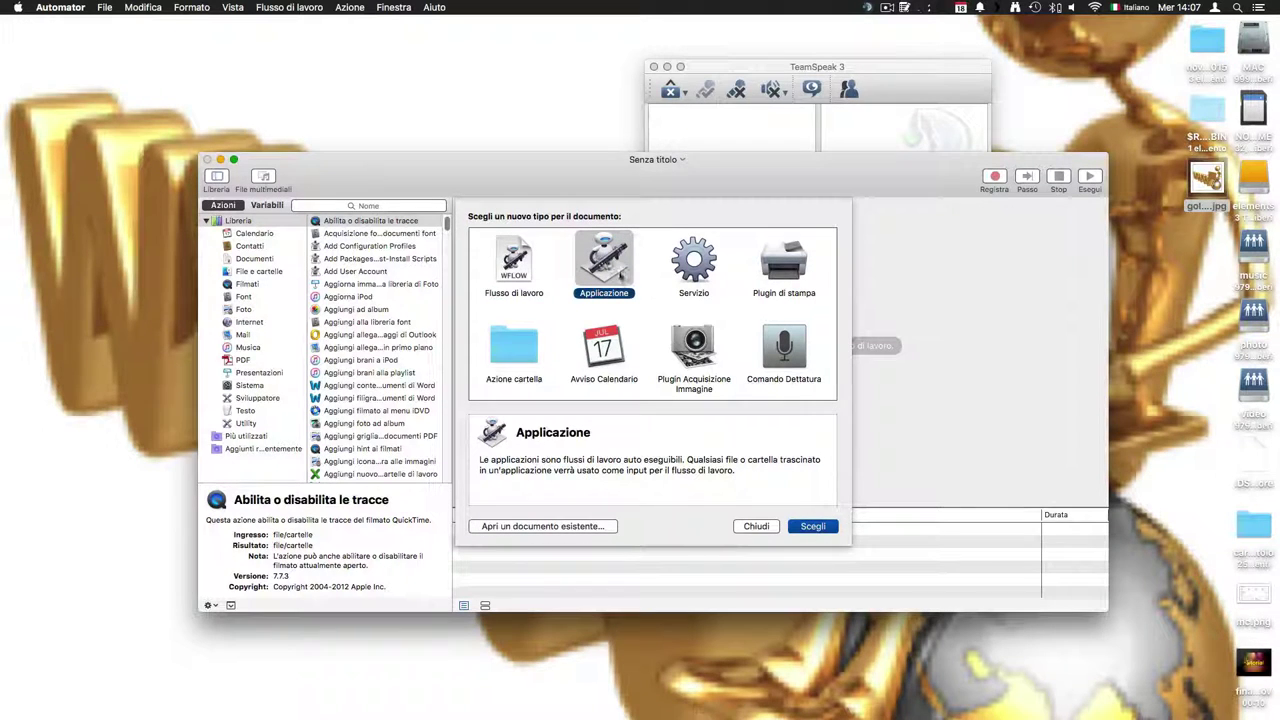
left_click(800, 526)
left_click(311, 206)
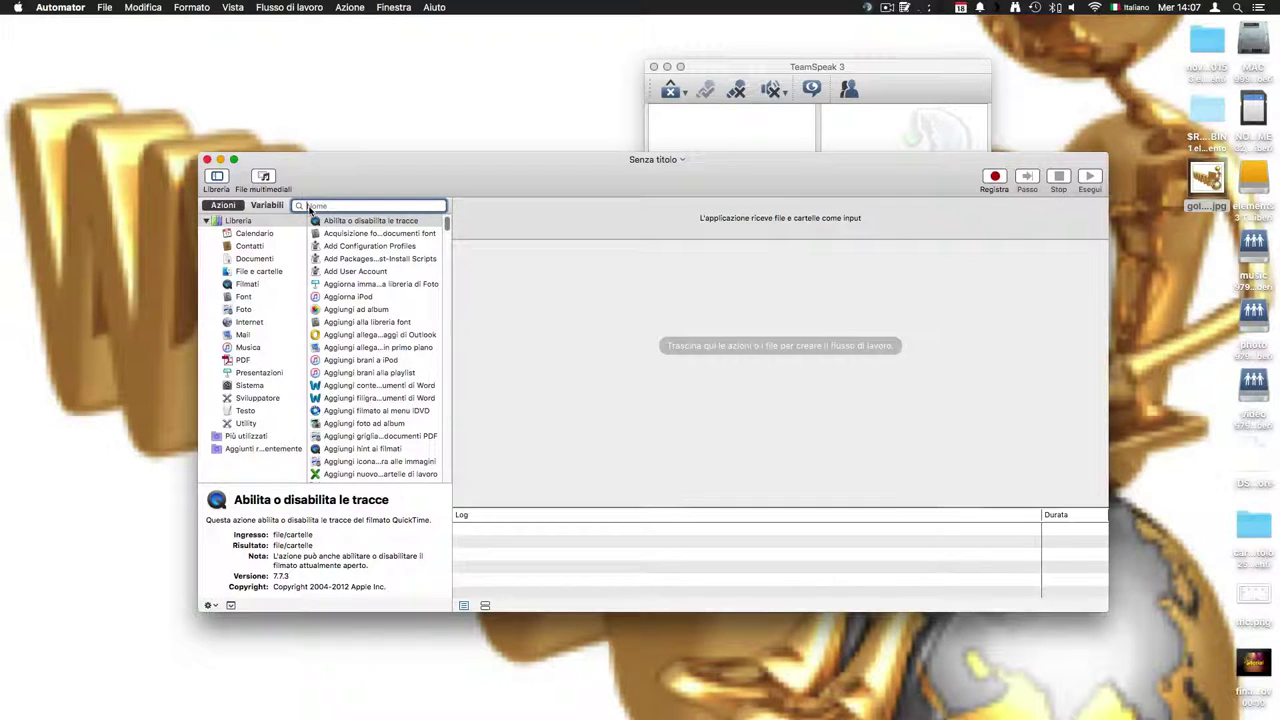
type("sc")
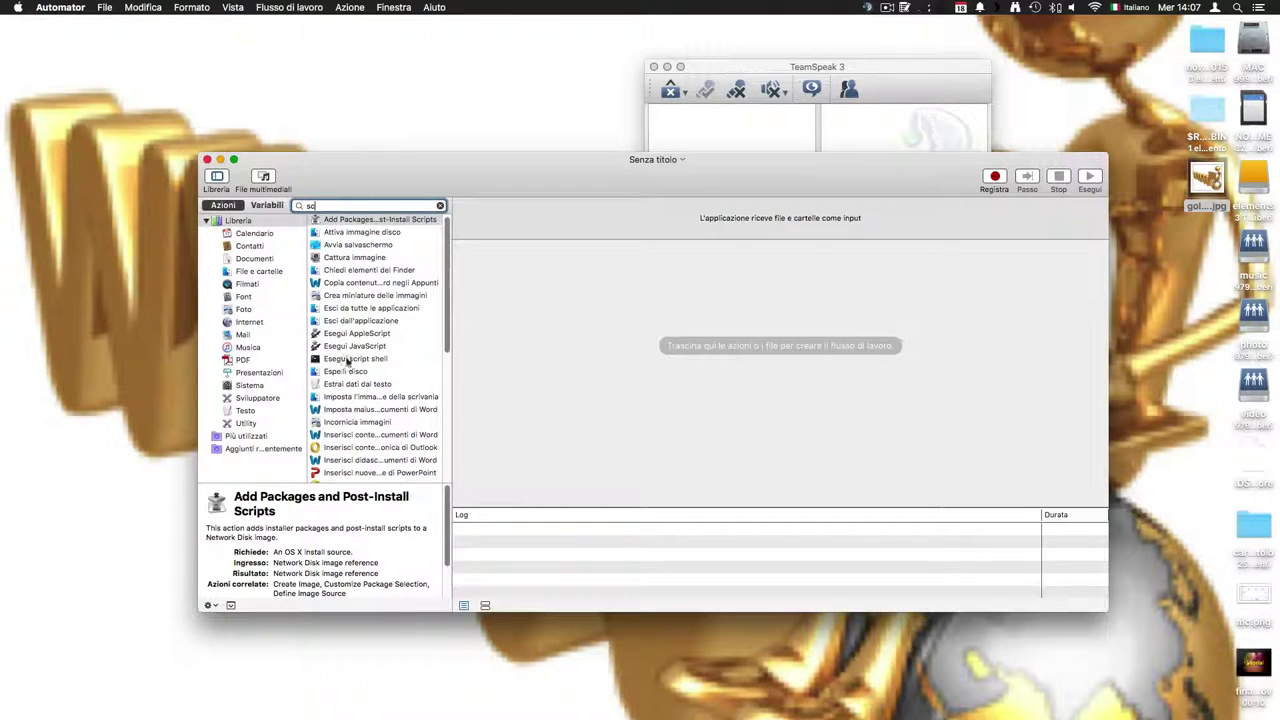
left_click_drag(347, 361, 566, 325)
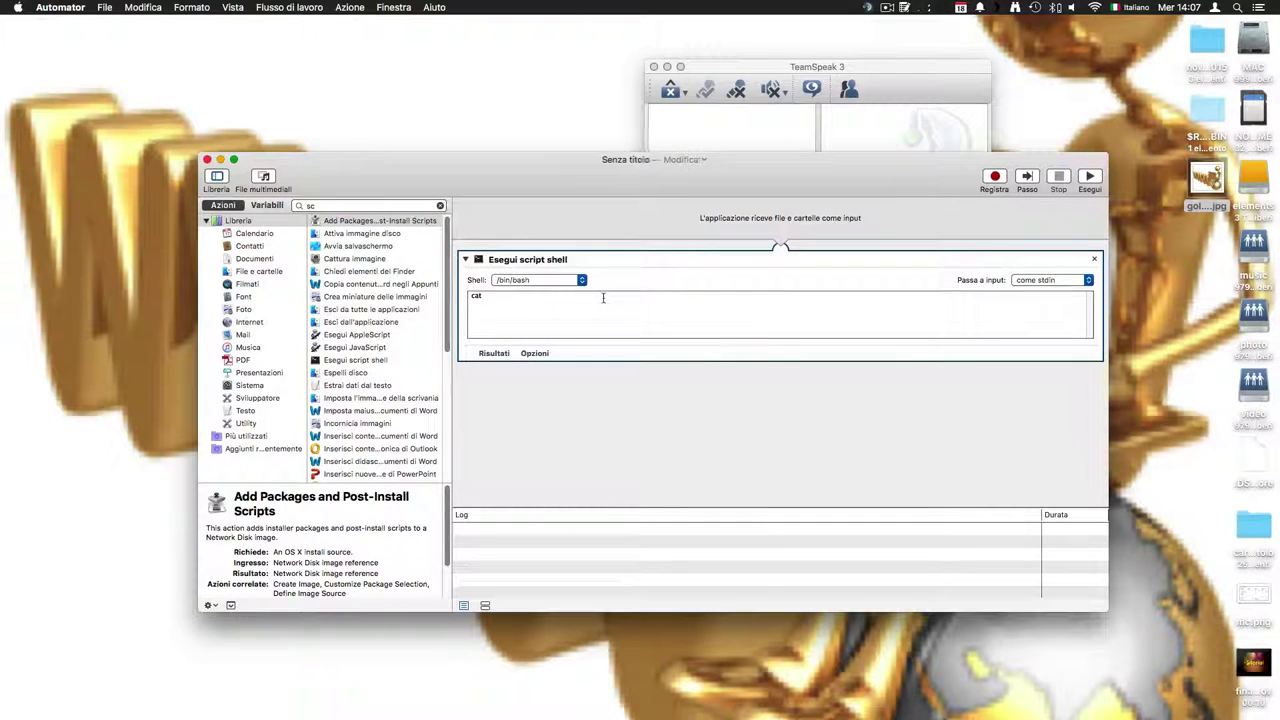
Step: Replace the shell script's default content with the two lines cd /Applications/ts/ and ./ts3server_mac
key("super+a")
type("Applications")
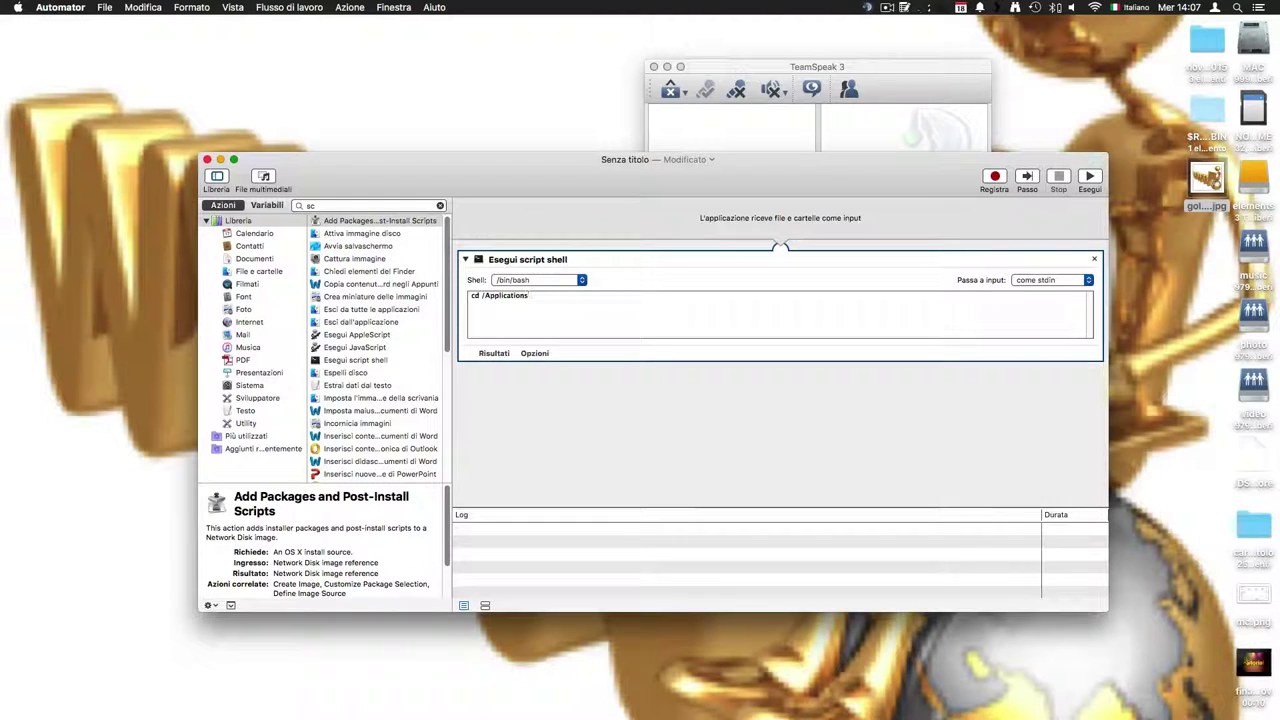
type("/T")
key("Return")
type("./ts3server_mac")
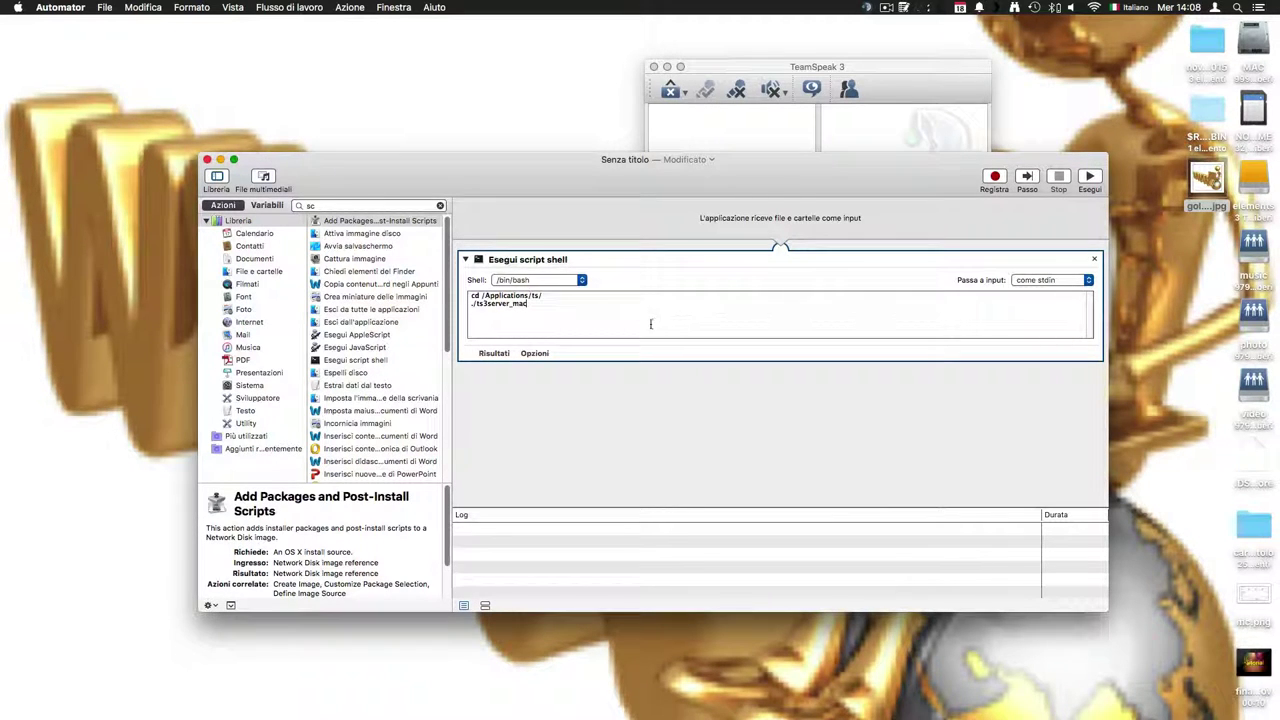
Step: Run the workflow to start the server and check the local connection in the TeamSpeak 3 client
left_click(1090, 178)
left_click(757, 305)
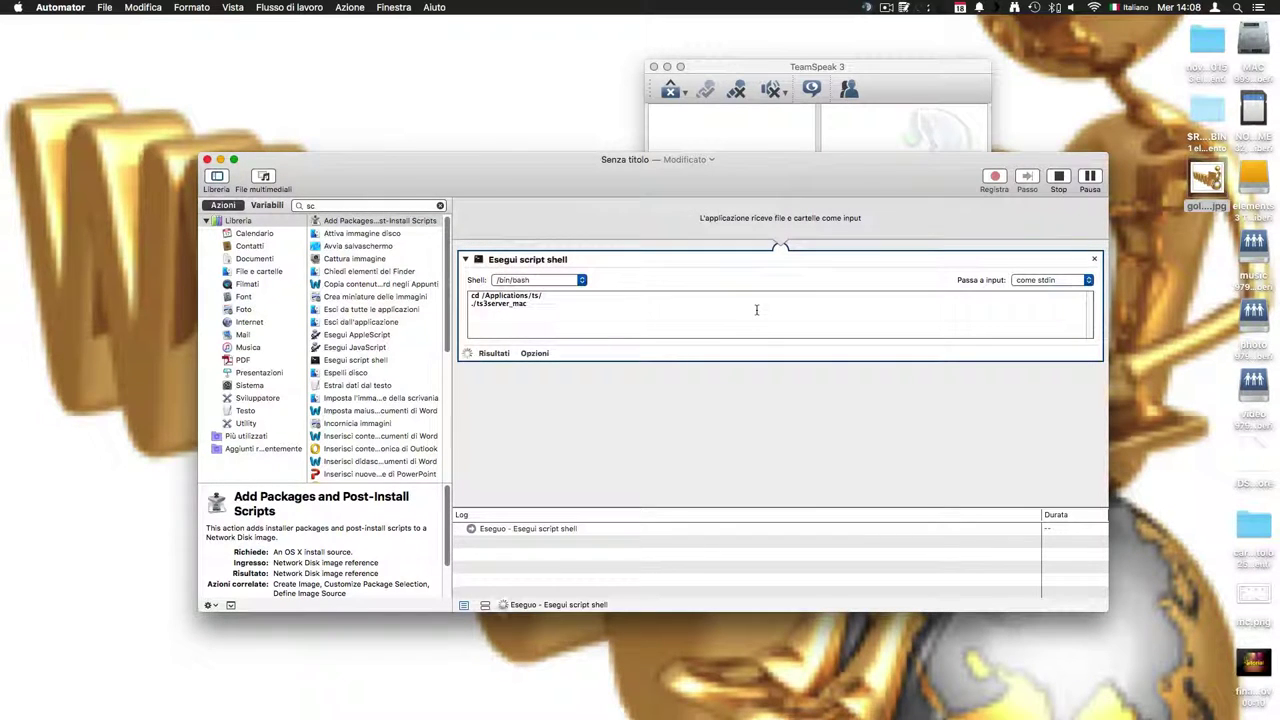
left_click(950, 85)
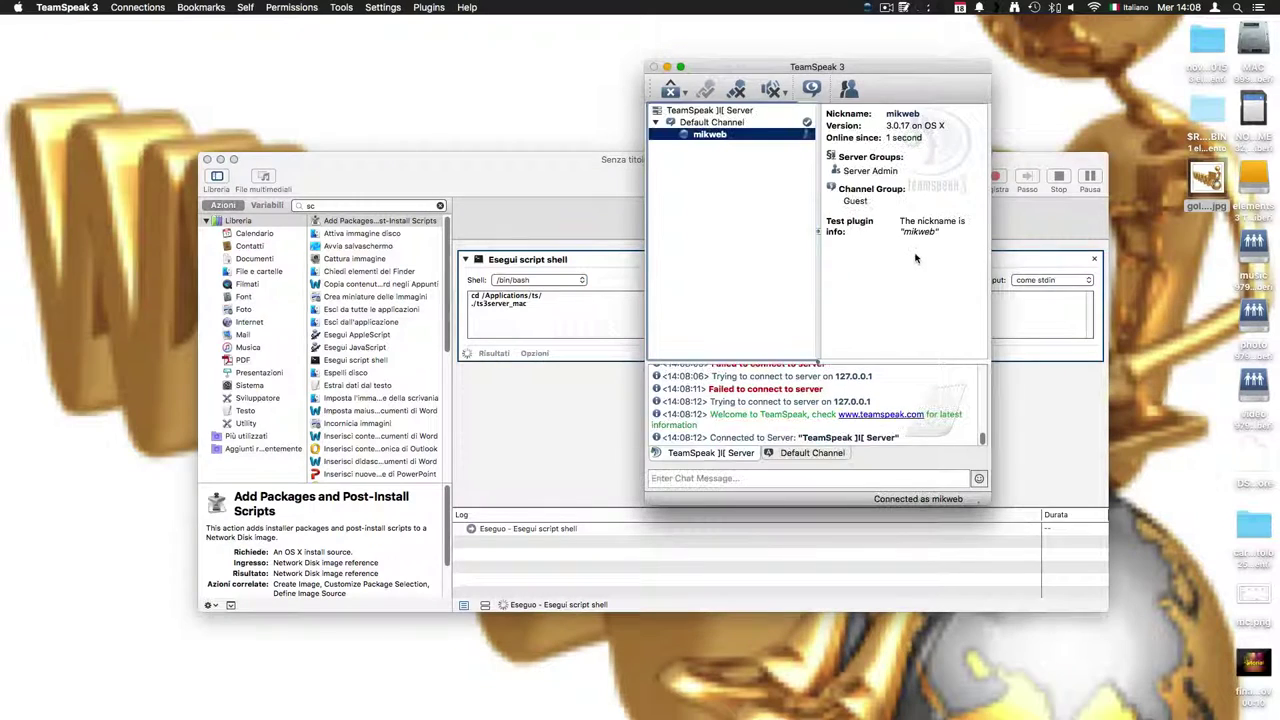
left_click(505, 218)
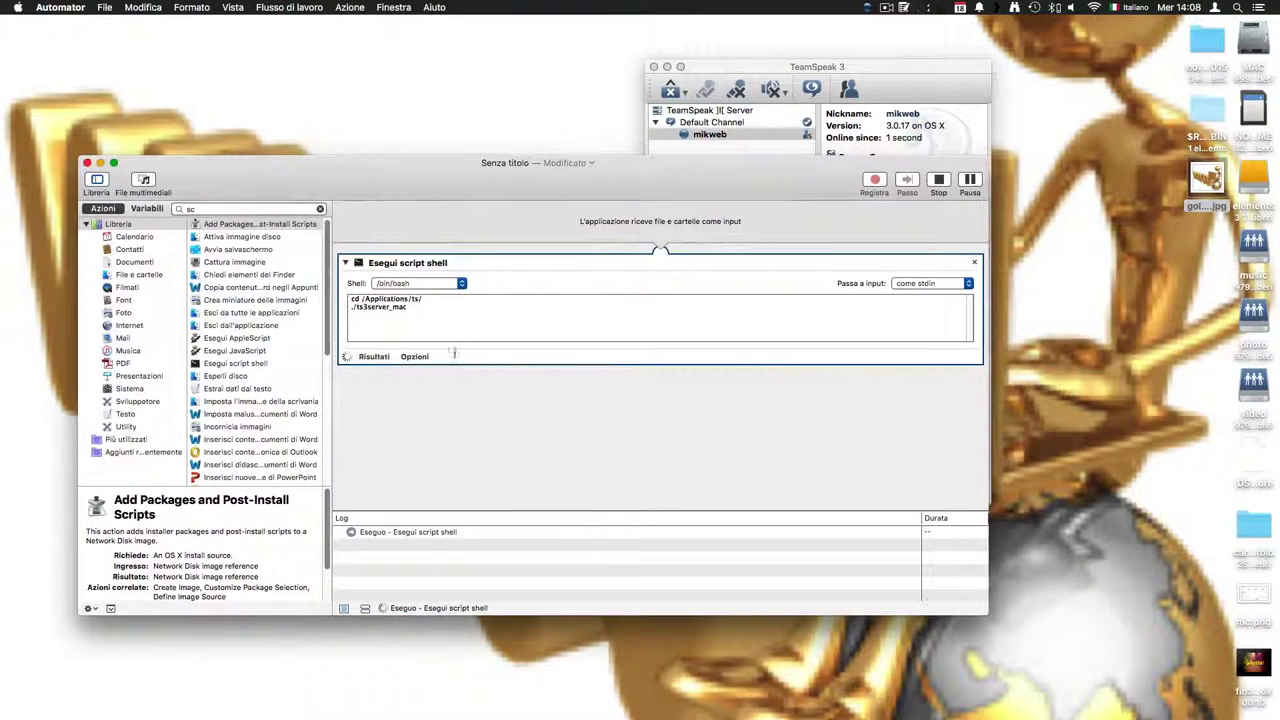
left_click(869, 70)
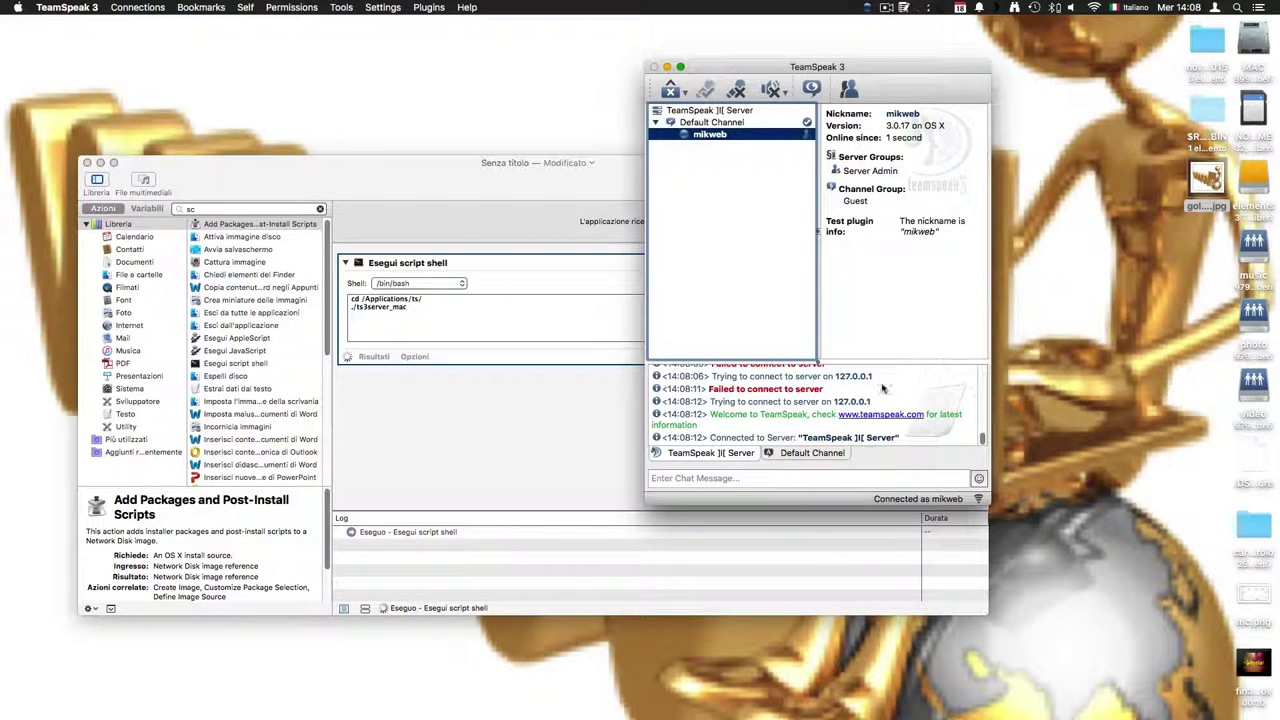
Step: Return to Automator and stop the running server workflow
left_click(483, 413)
left_click_drag(726, 172, 463, 138)
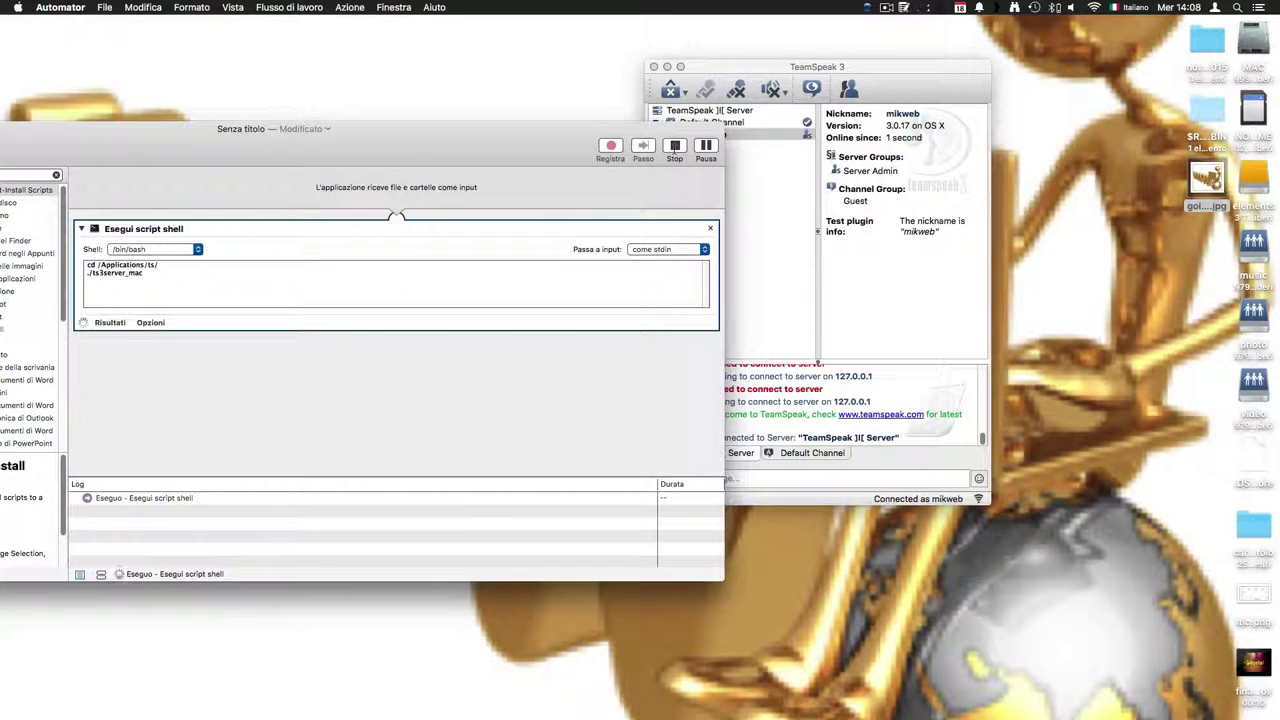
left_click(675, 148)
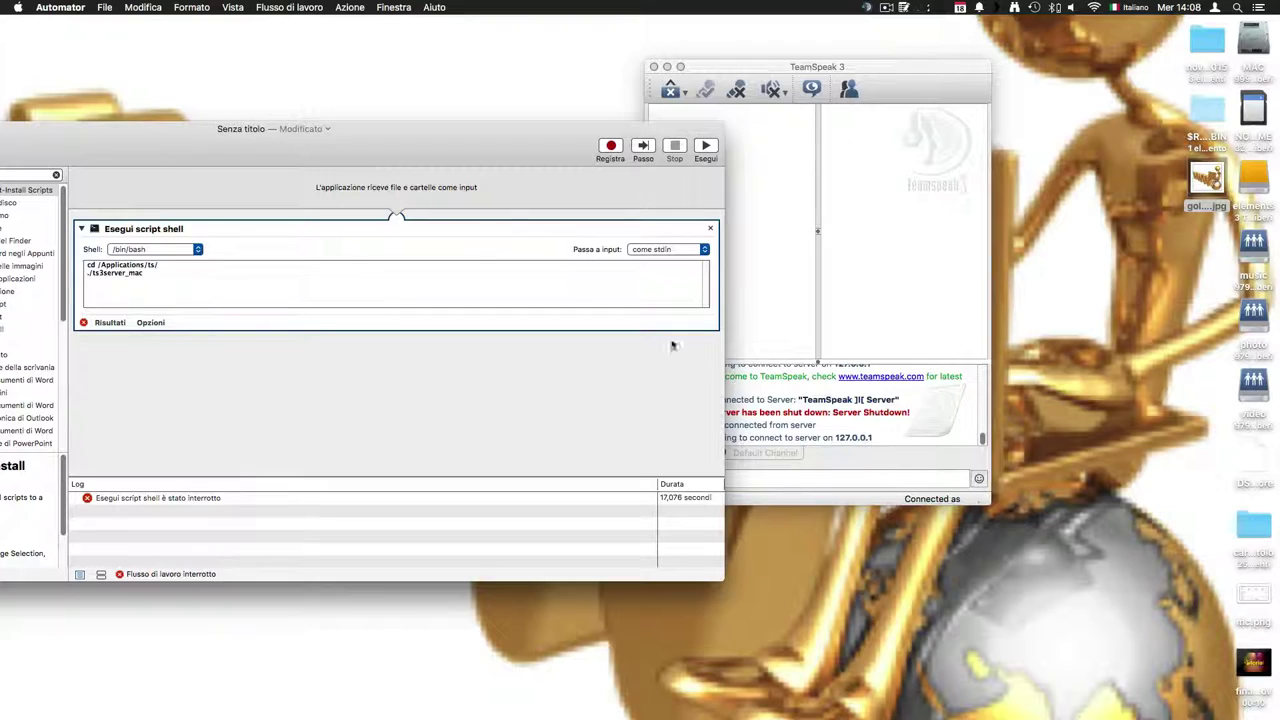
left_click_drag(428, 150, 809, 186)
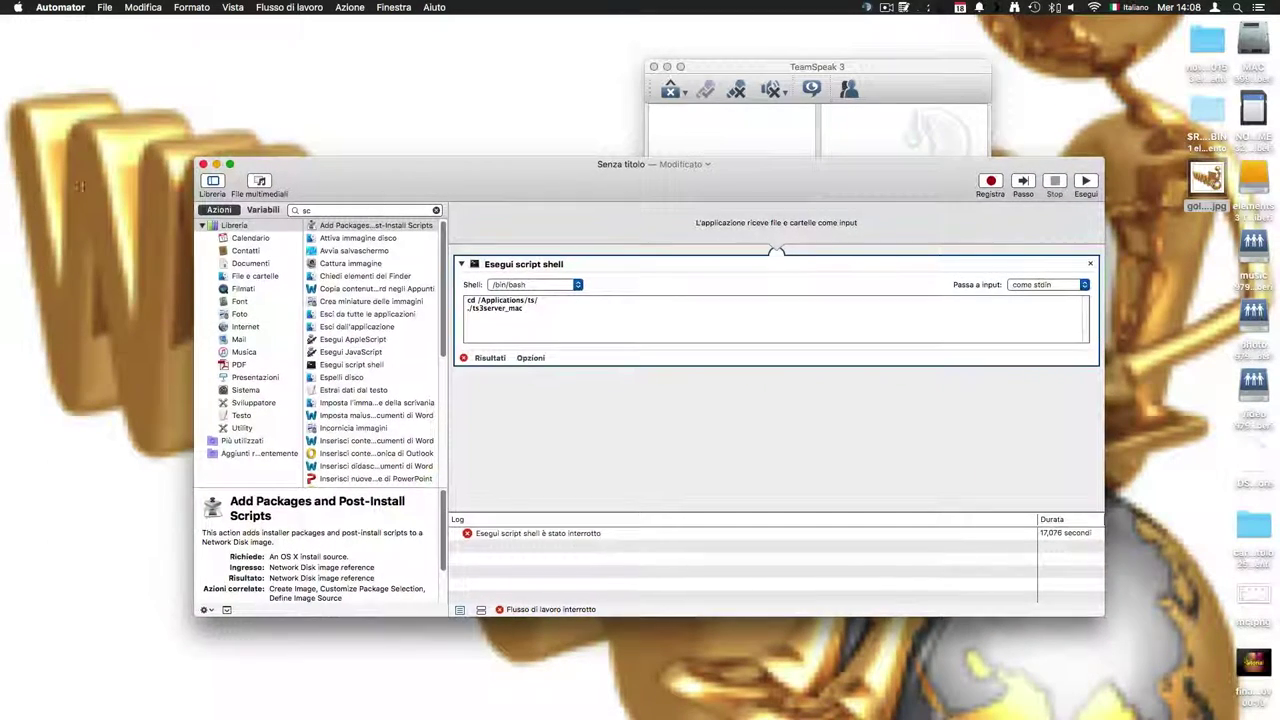
Step: Save the workflow to the Desktop as an Applicazione named tsmacserver and close its document window
left_click(104, 7)
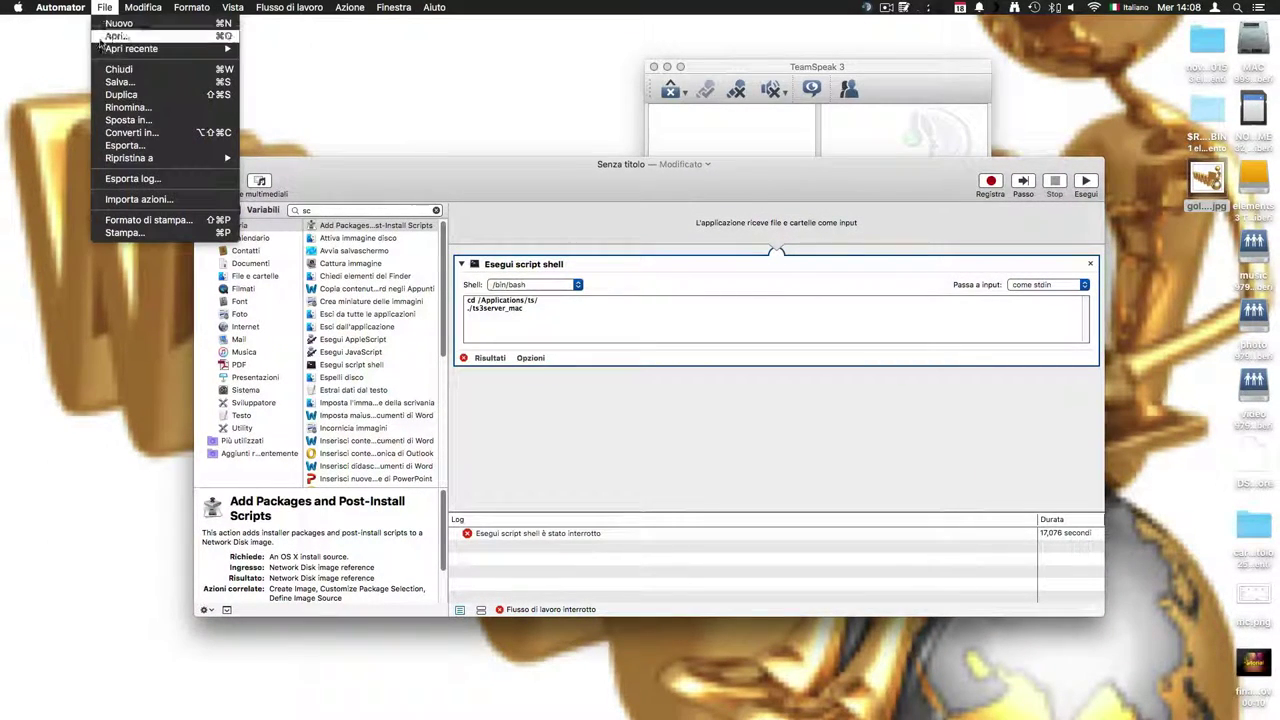
left_click(134, 86)
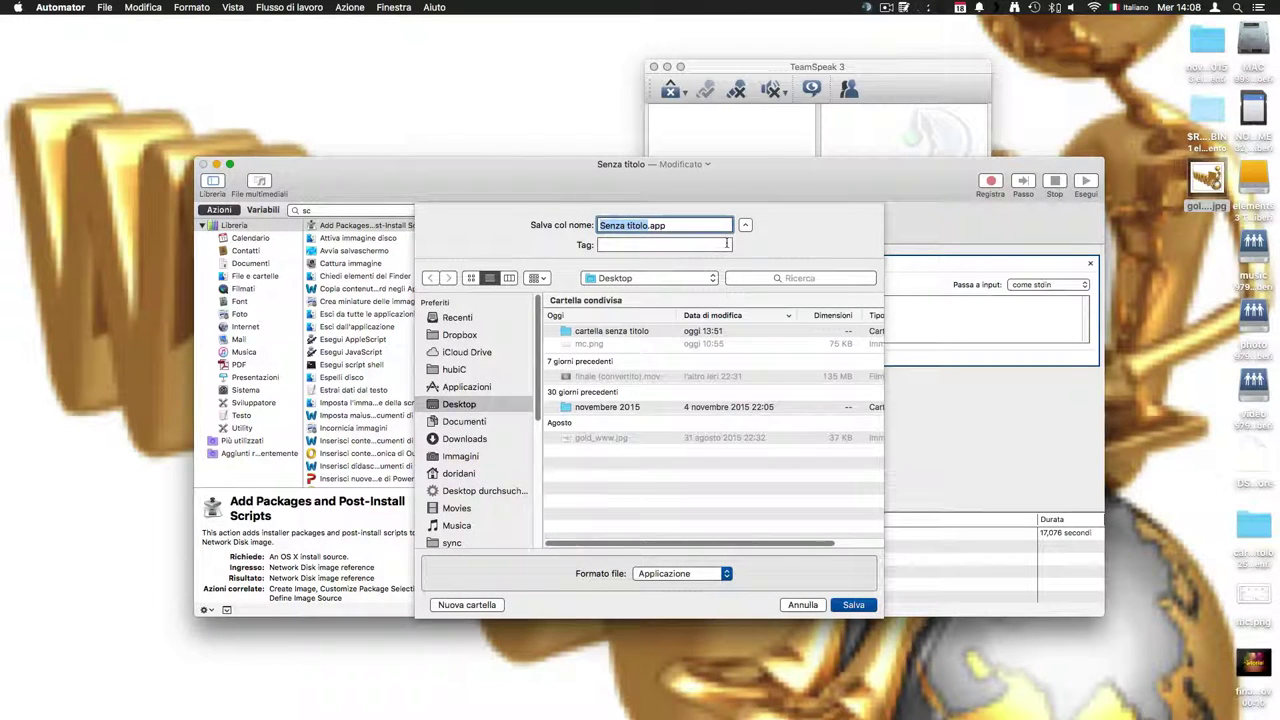
type("t")
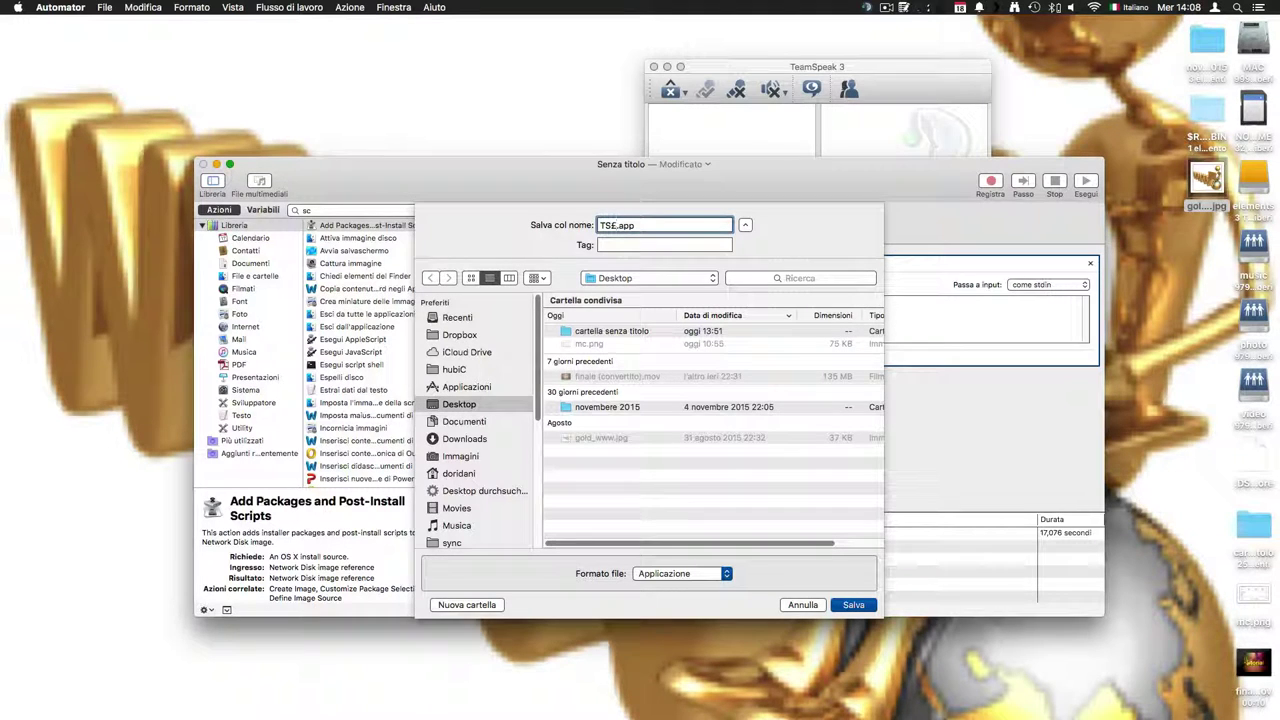
key("BackSpace")
key("BackSpace")
key("BackSpace")
type("tsmacserver")
left_click(856, 606)
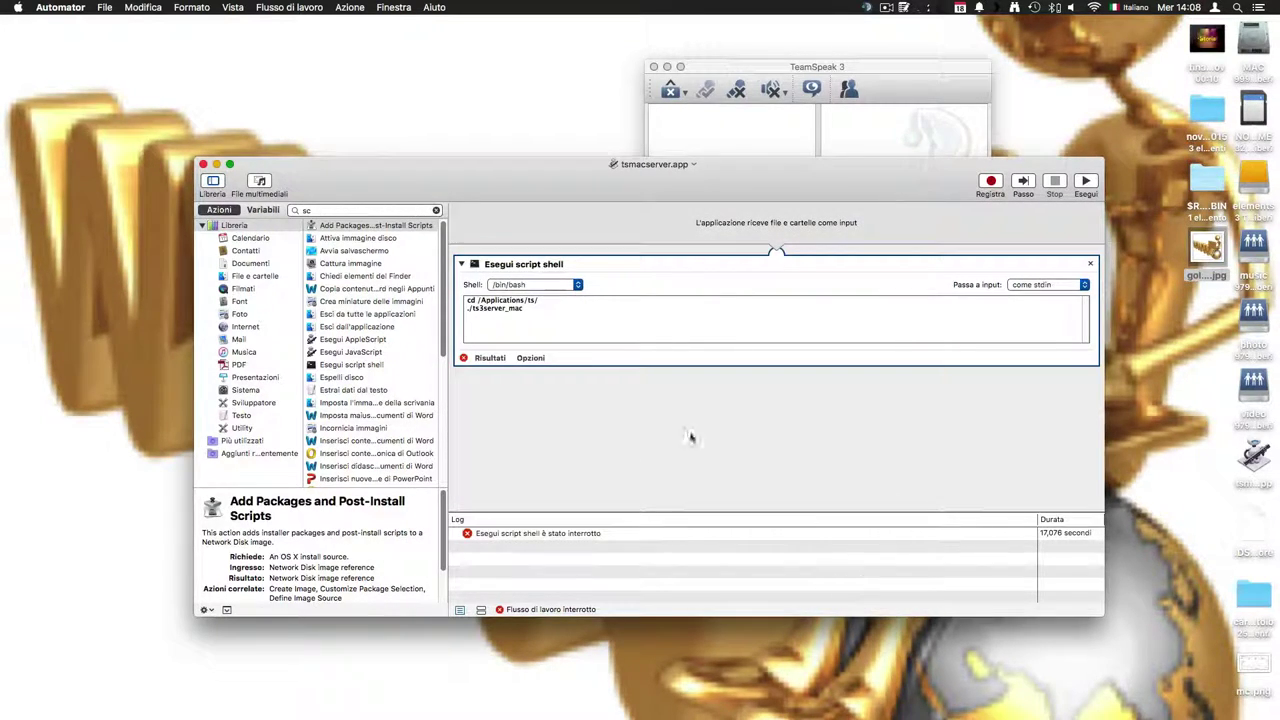
left_click(203, 164)
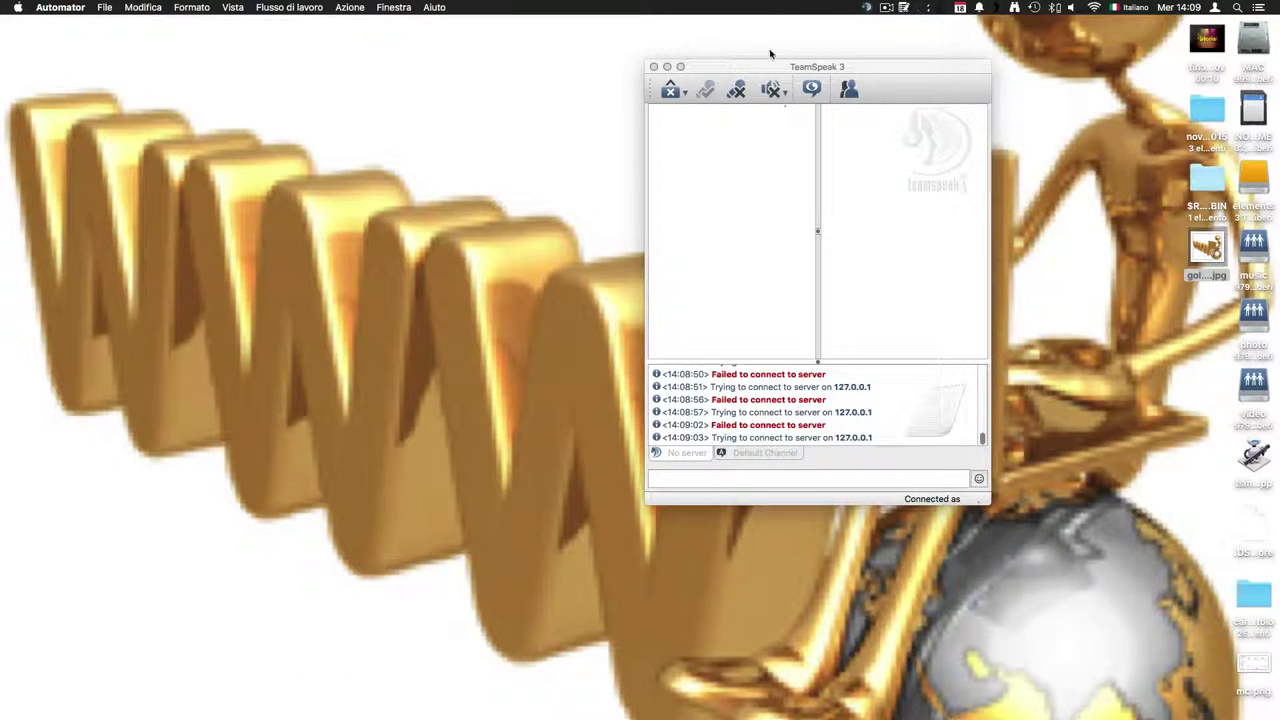
Step: Launch the tsmacserver application from the desktop and check its running status and the TeamSpeak 3 connection
left_click_drag(733, 70, 556, 64)
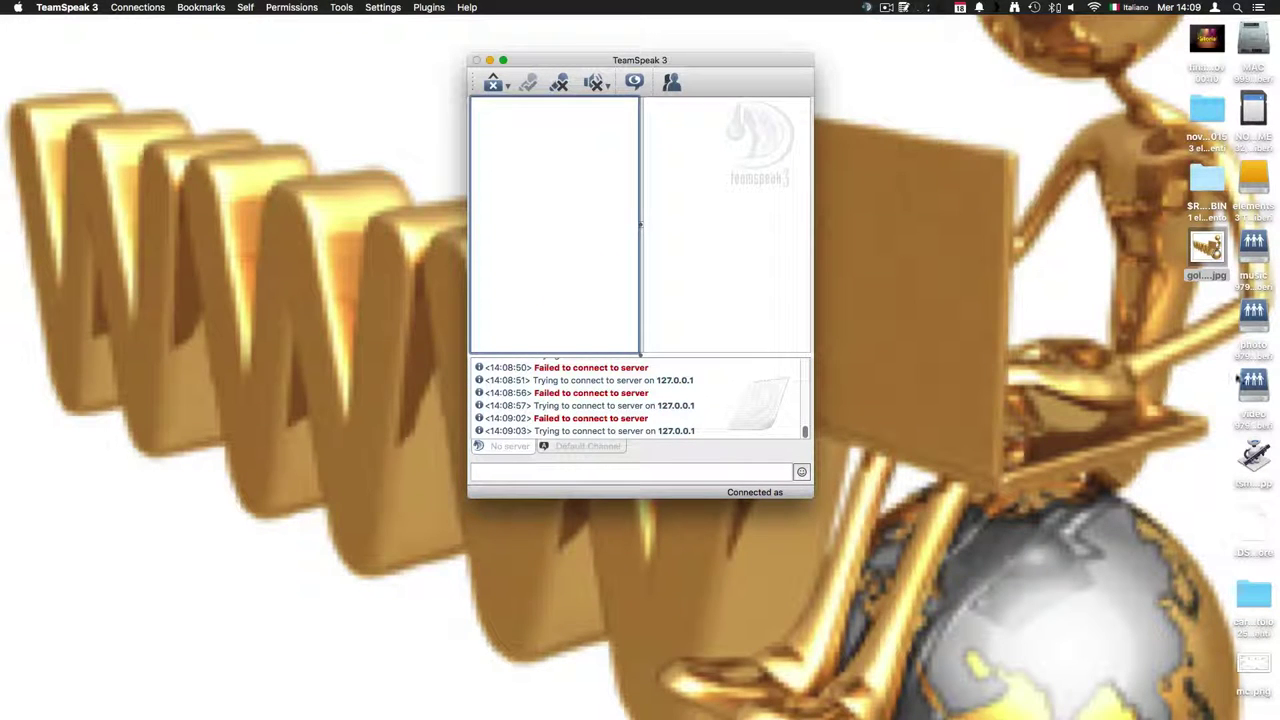
left_click(1254, 456)
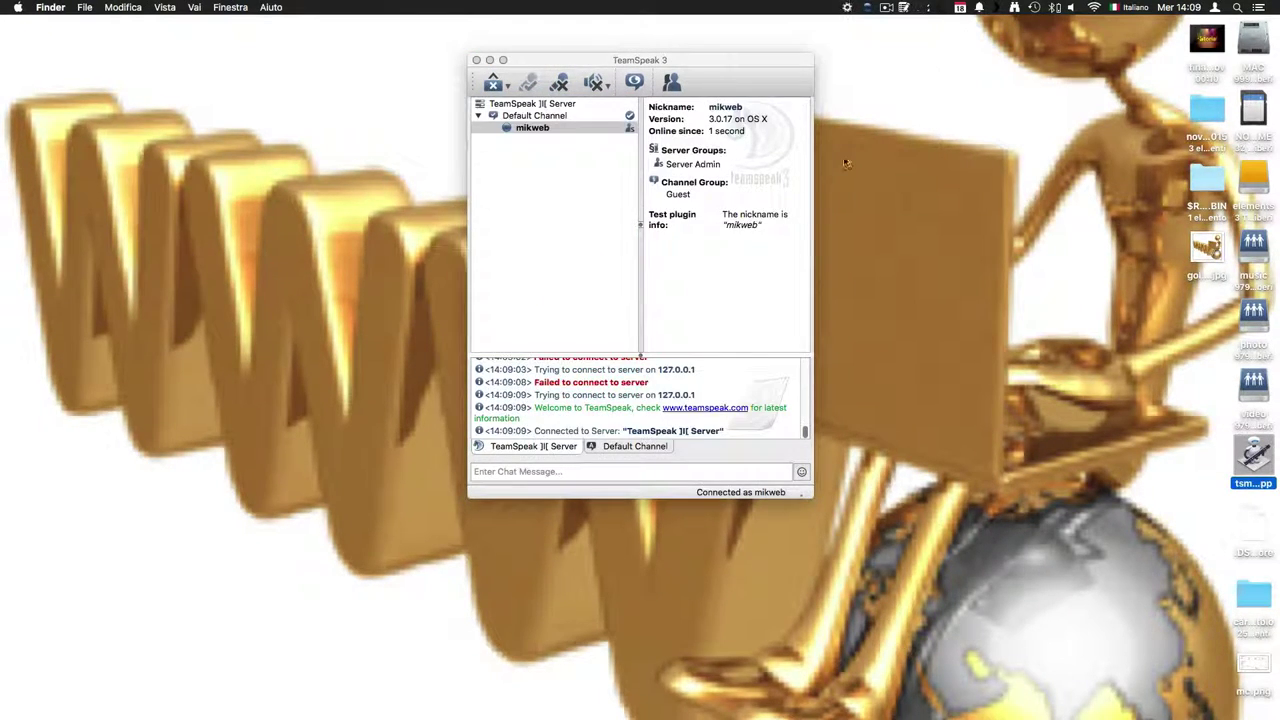
left_click(847, 10)
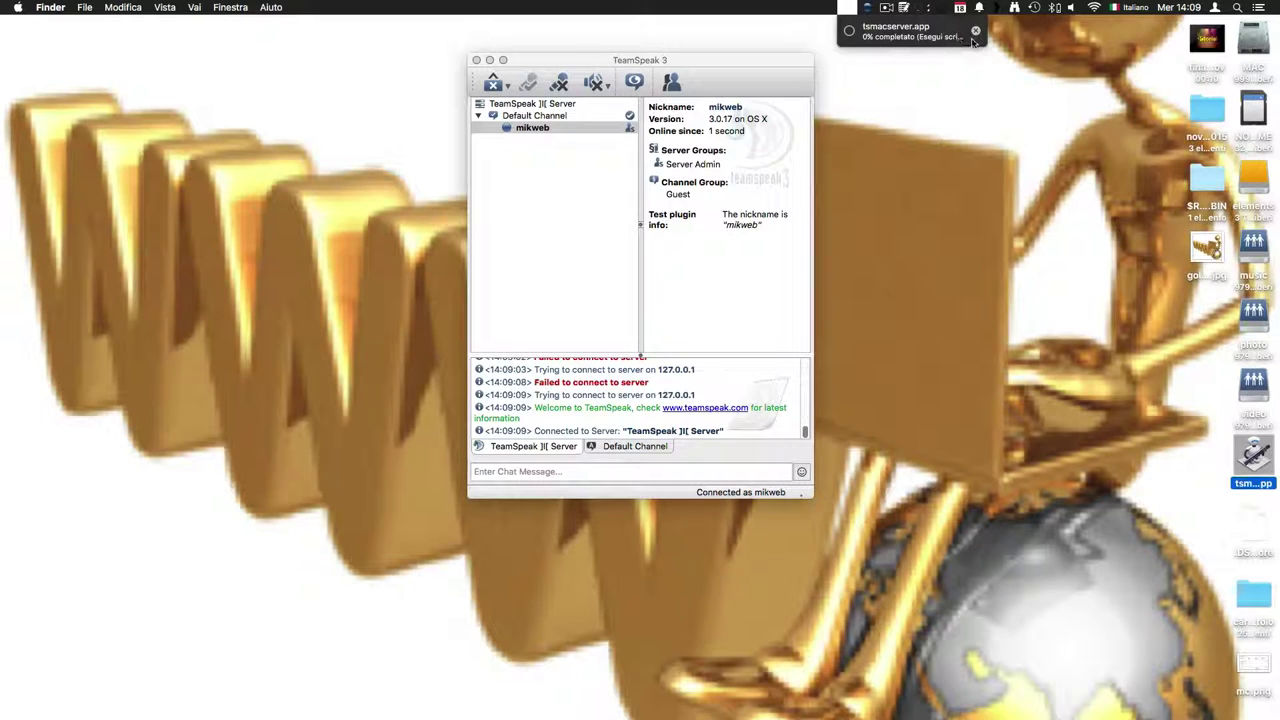
left_click_drag(533, 54, 459, 64)
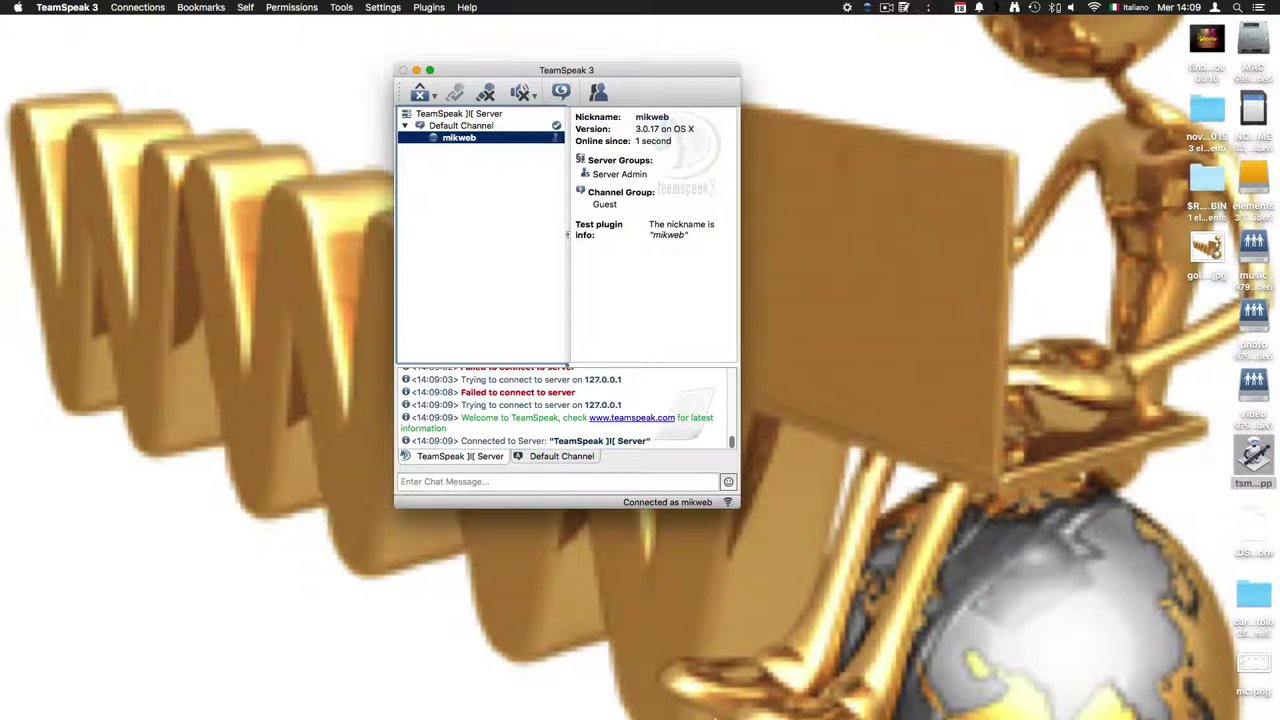
mouse_move(674, 700)
left_click(208, 688)
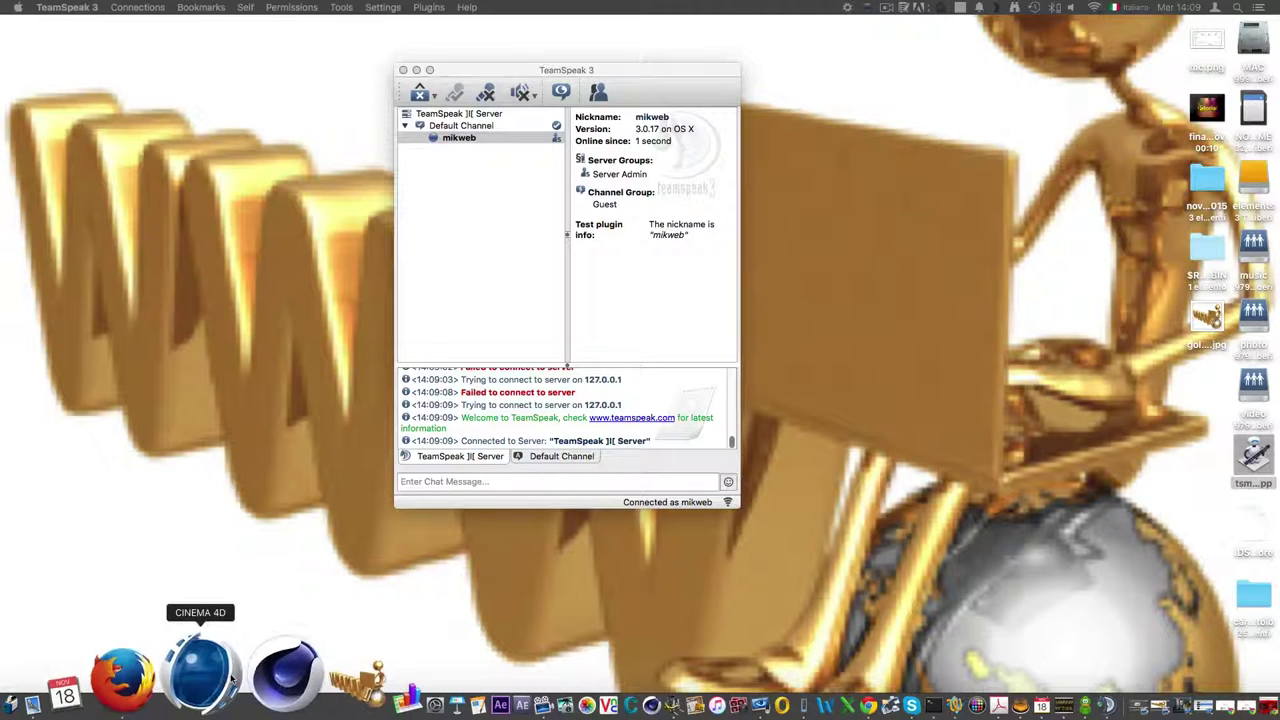
left_click(867, 9)
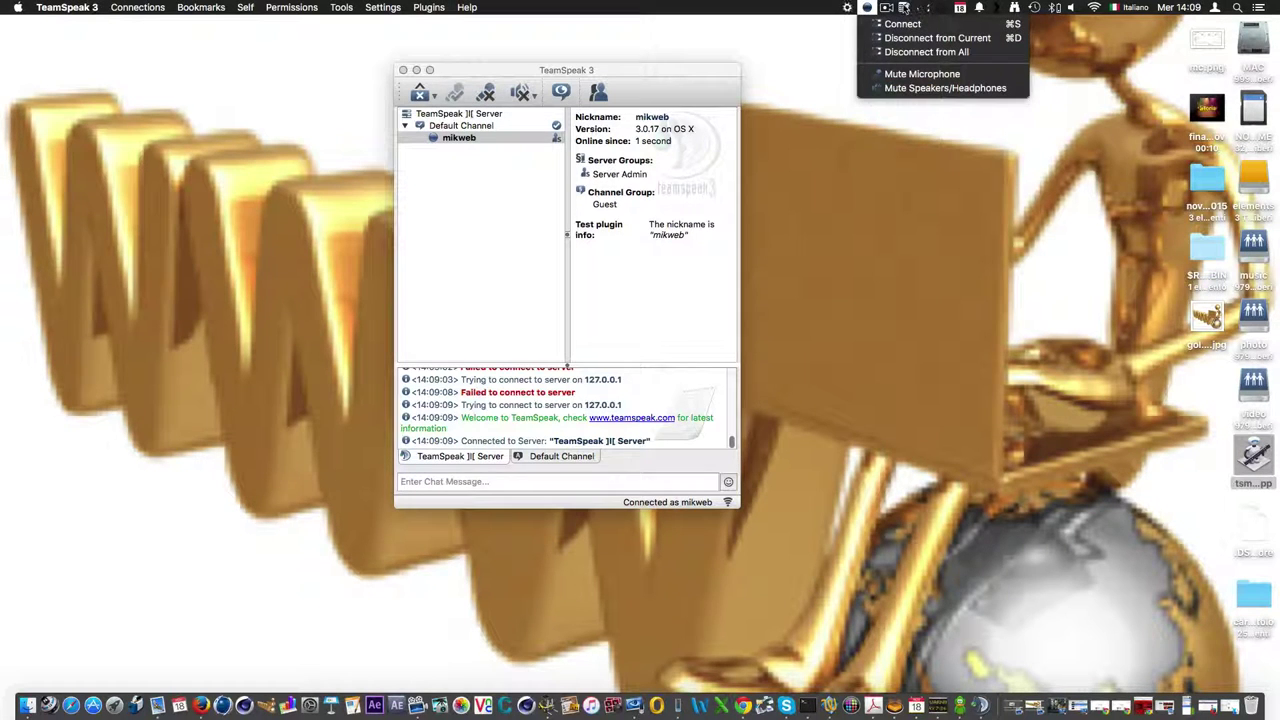
left_click(887, 8)
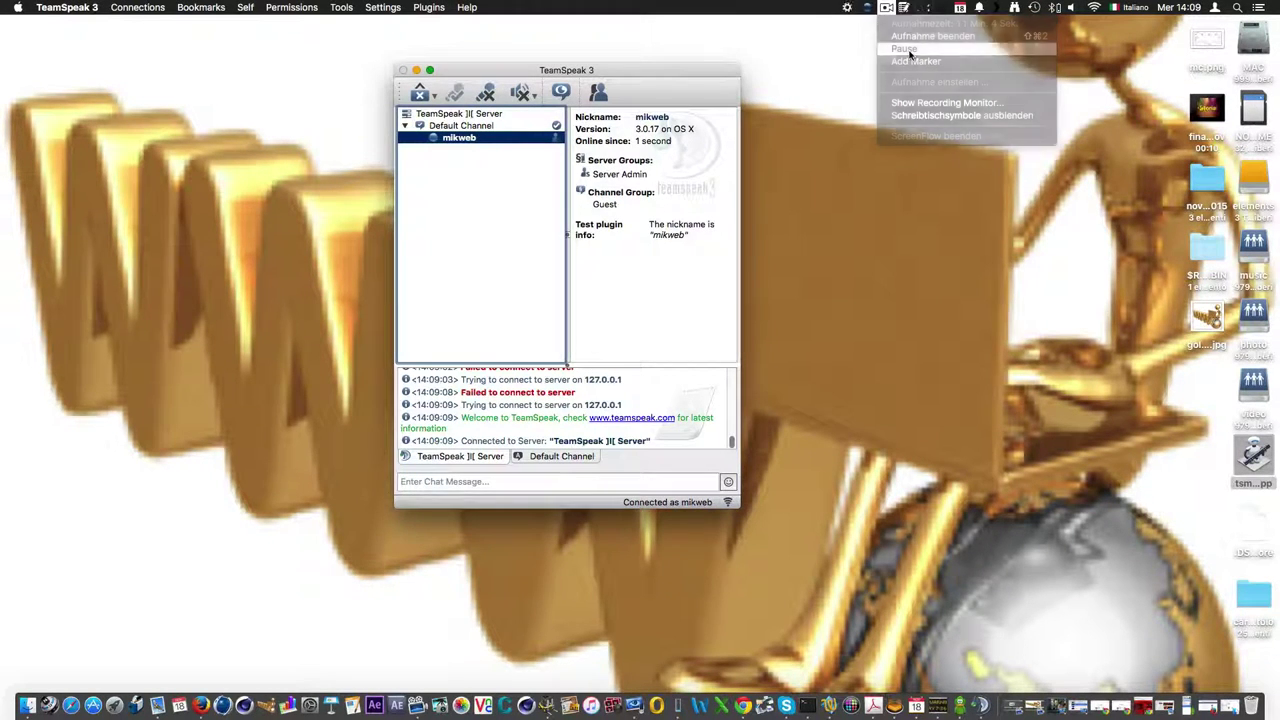
left_click(905, 49)
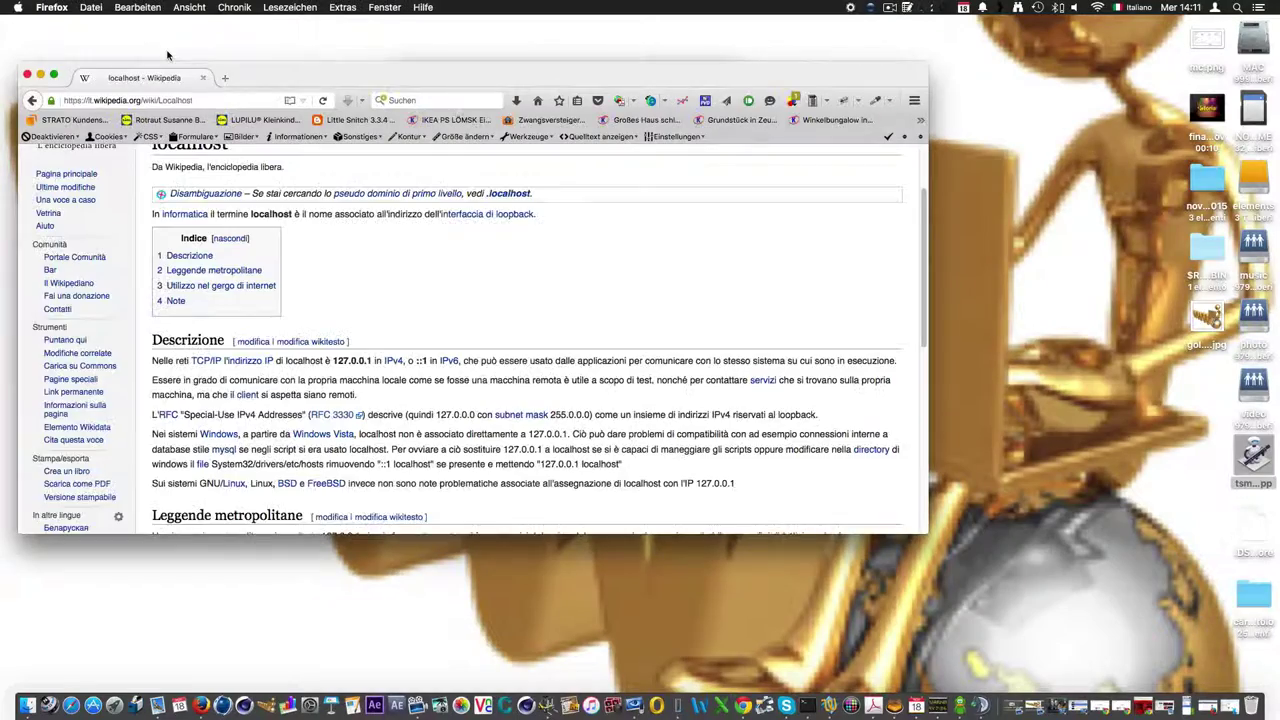
Step: In Firefox, enlarge the window, open the router page at 192.168.1.1, log in with the stored credentials and allow the page redirect
left_click(55, 75)
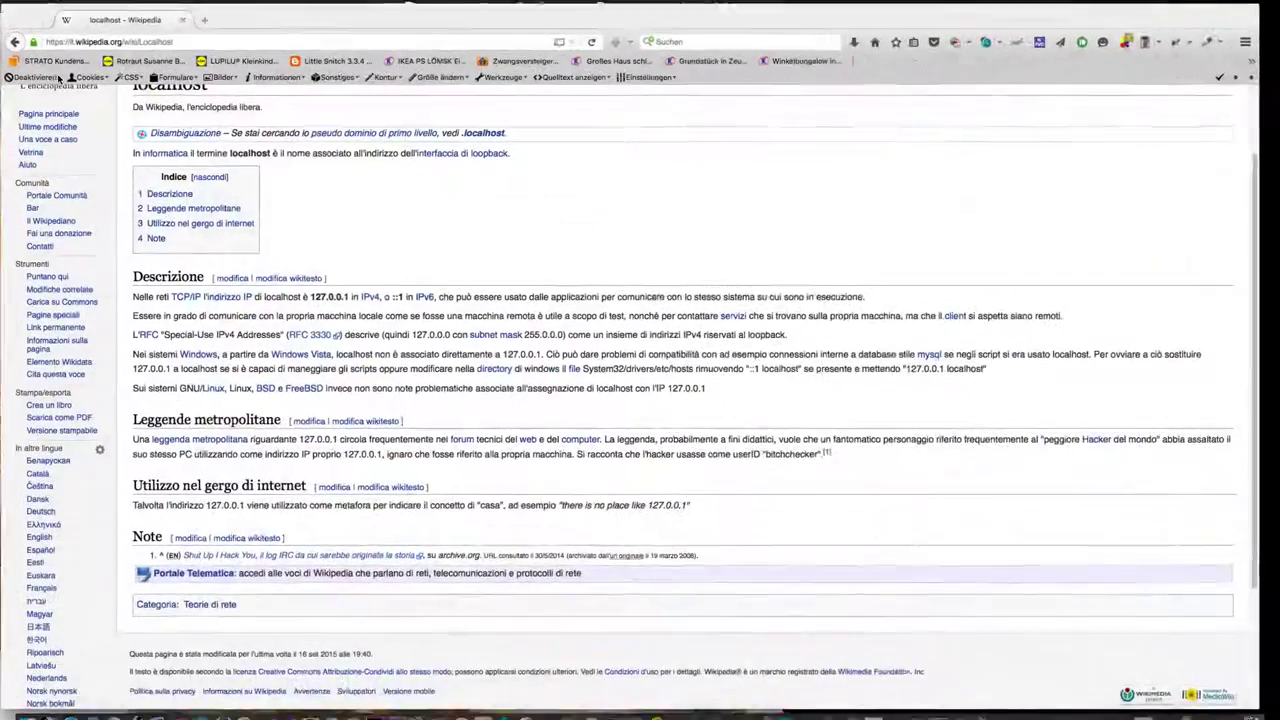
left_click(158, 40)
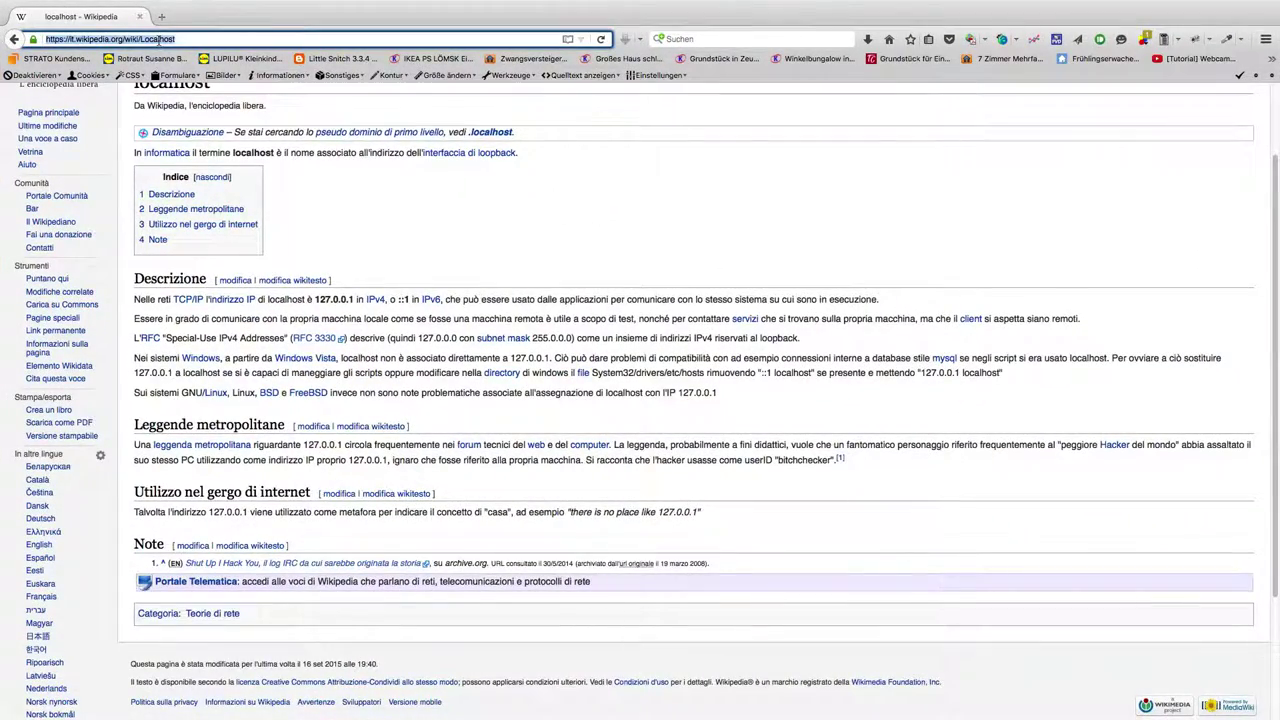
type("192.168.1.1/")
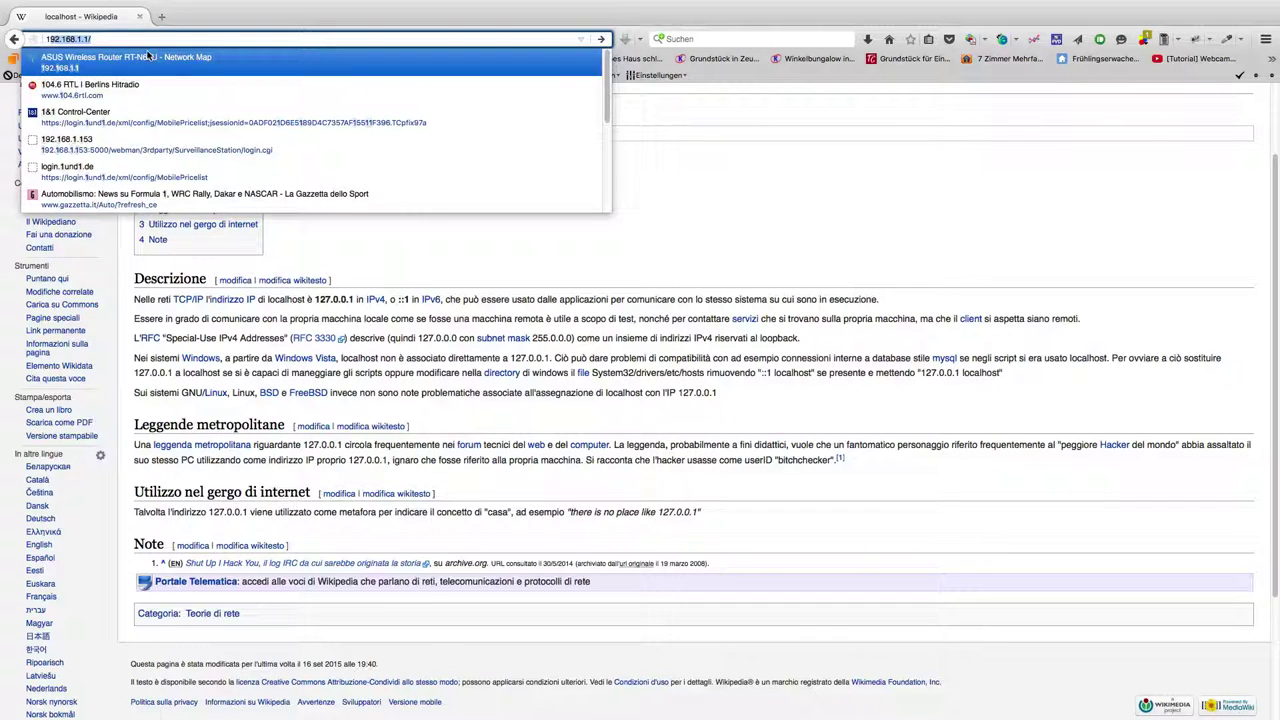
left_click(150, 57)
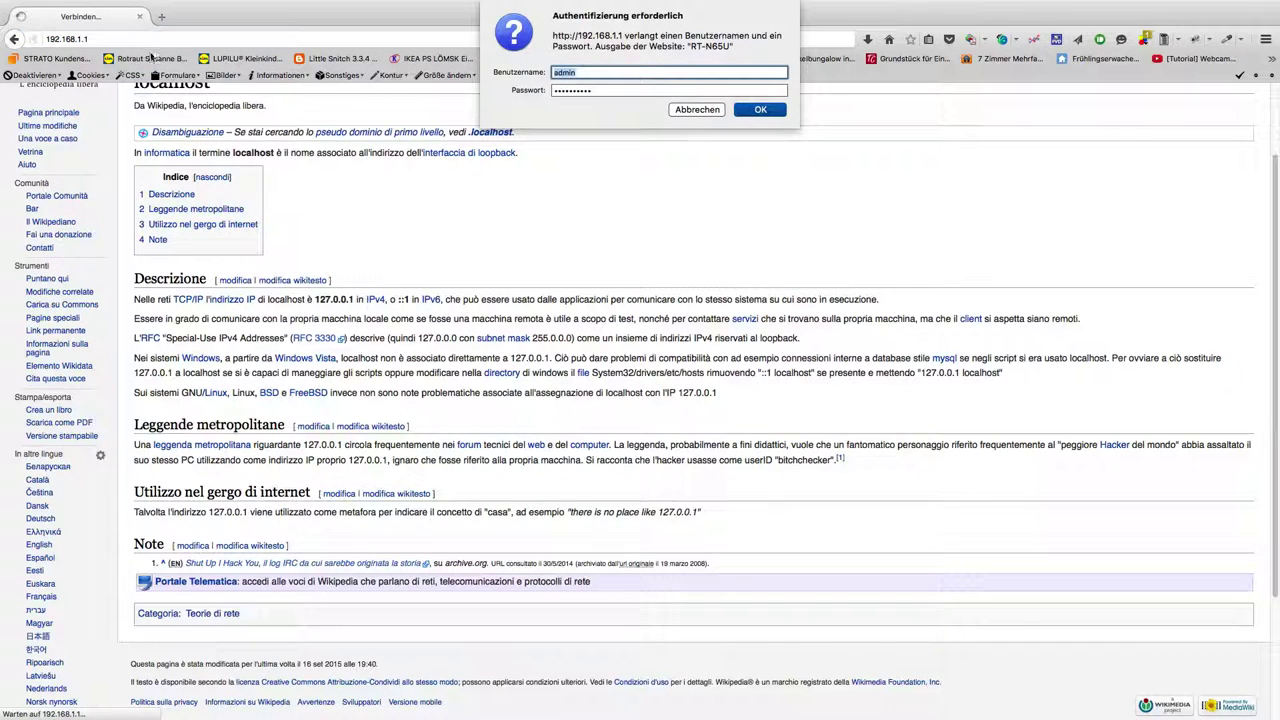
left_click(760, 109)
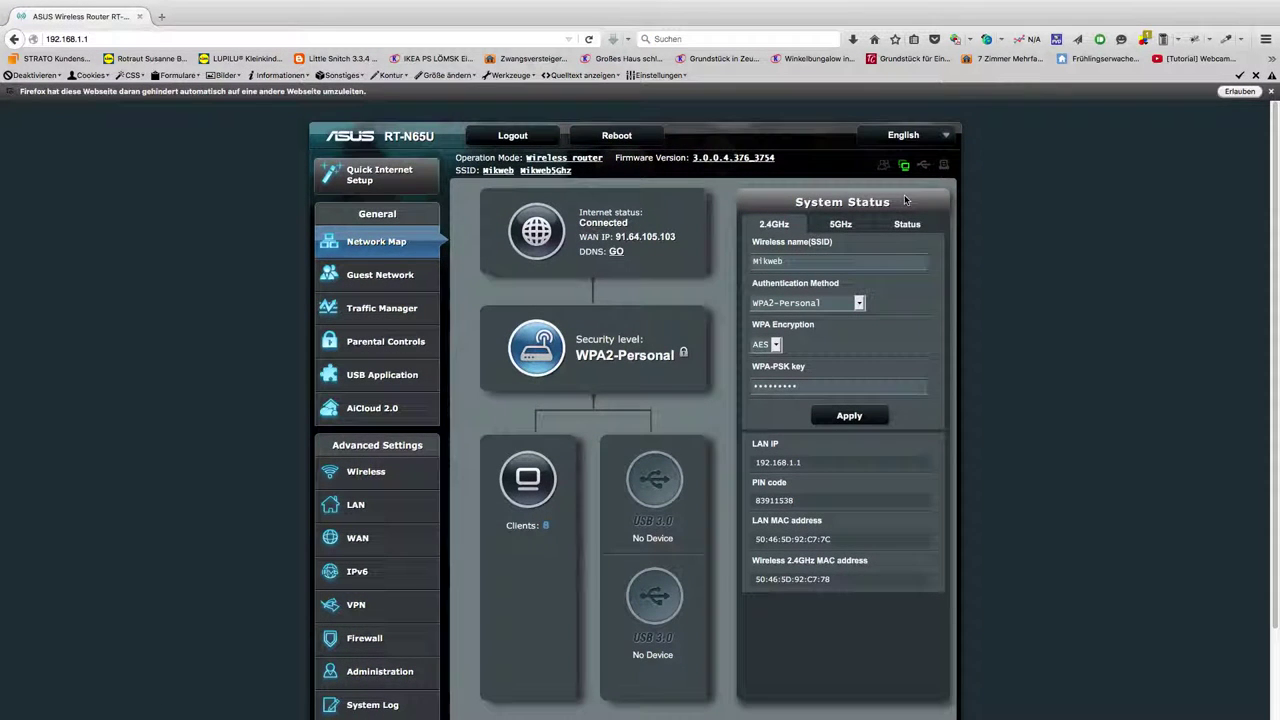
left_click(1241, 92)
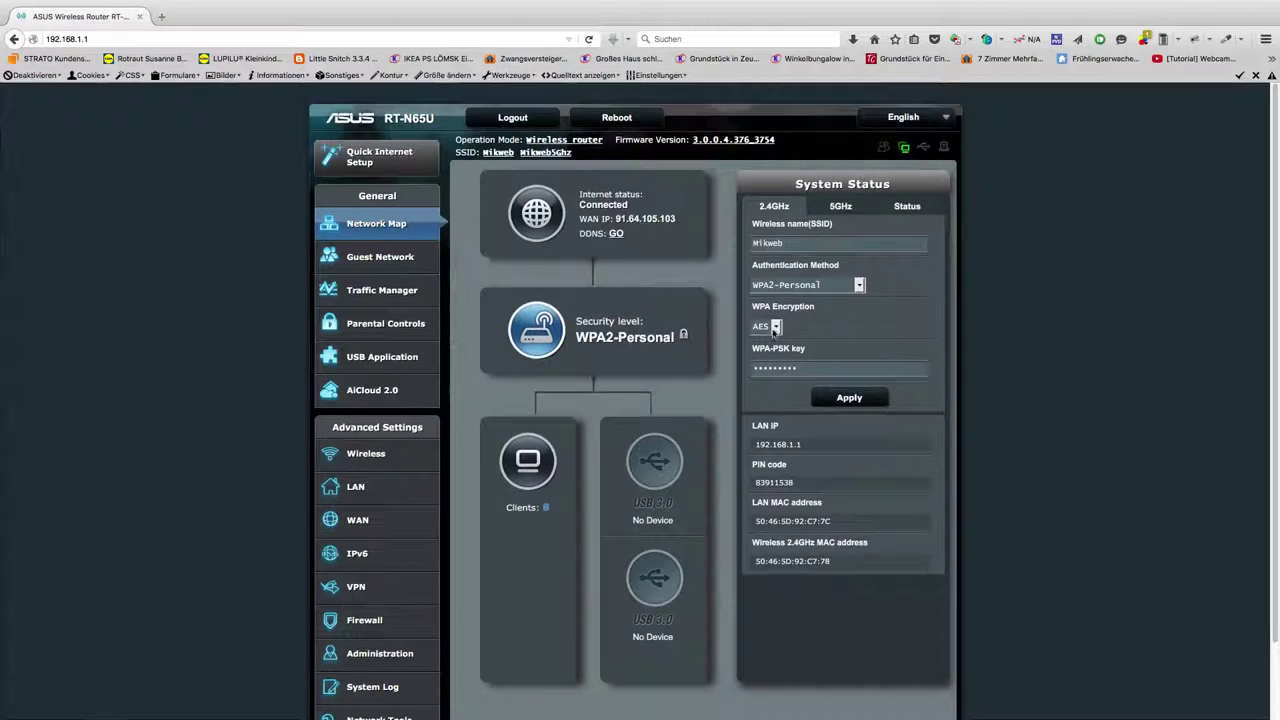
Step: Open the router's WAN Virtual Server / Port Forwarding settings and go to the Port Forwarding List
scroll(365, 470, "down", 1)
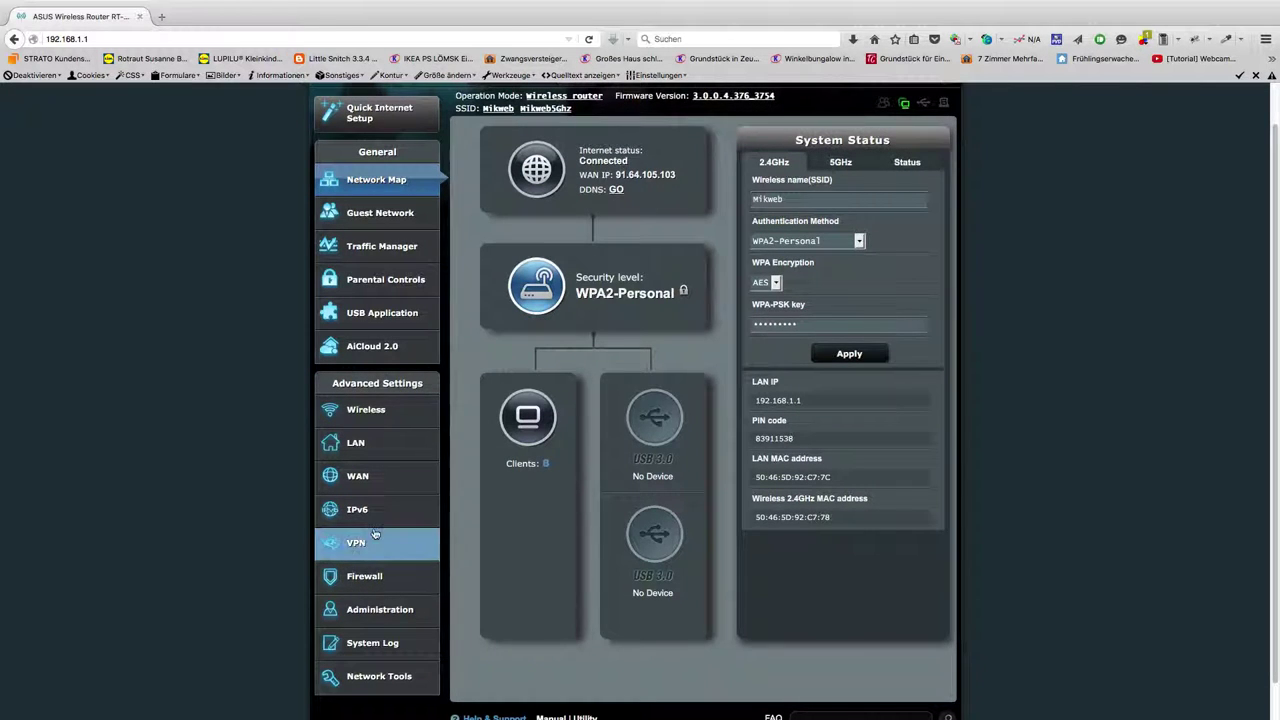
left_click(364, 487)
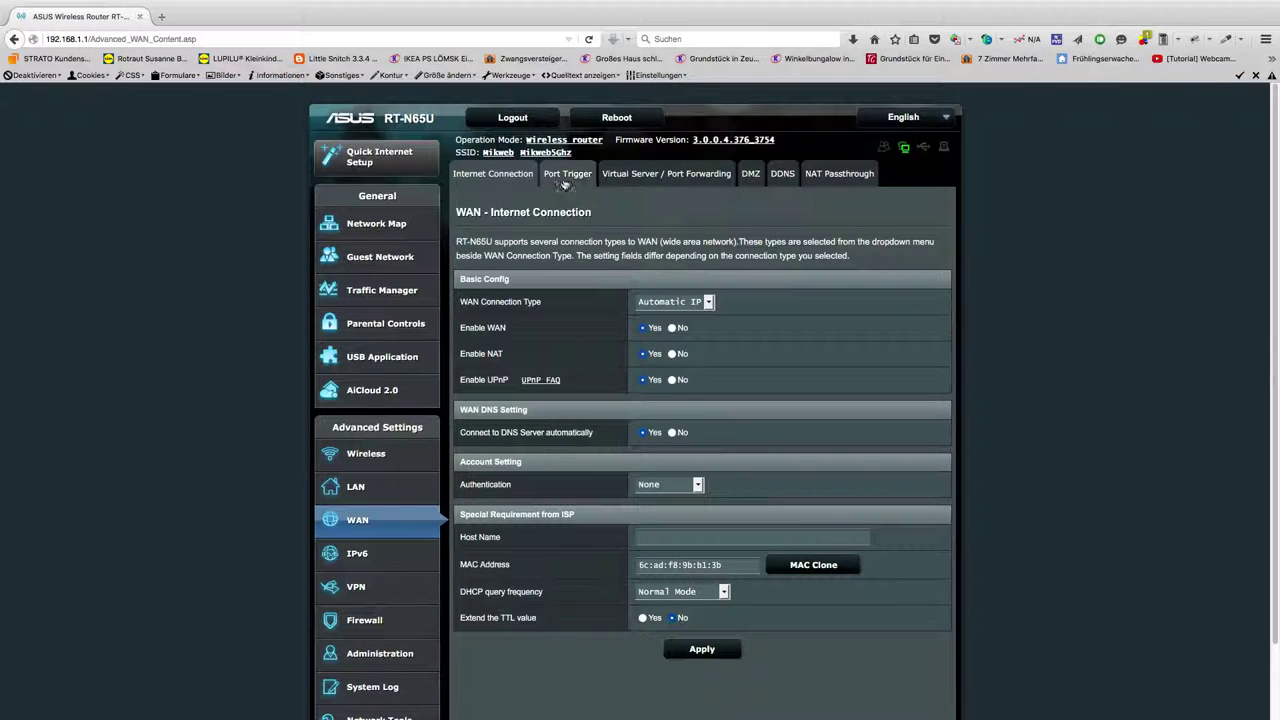
left_click(612, 176)
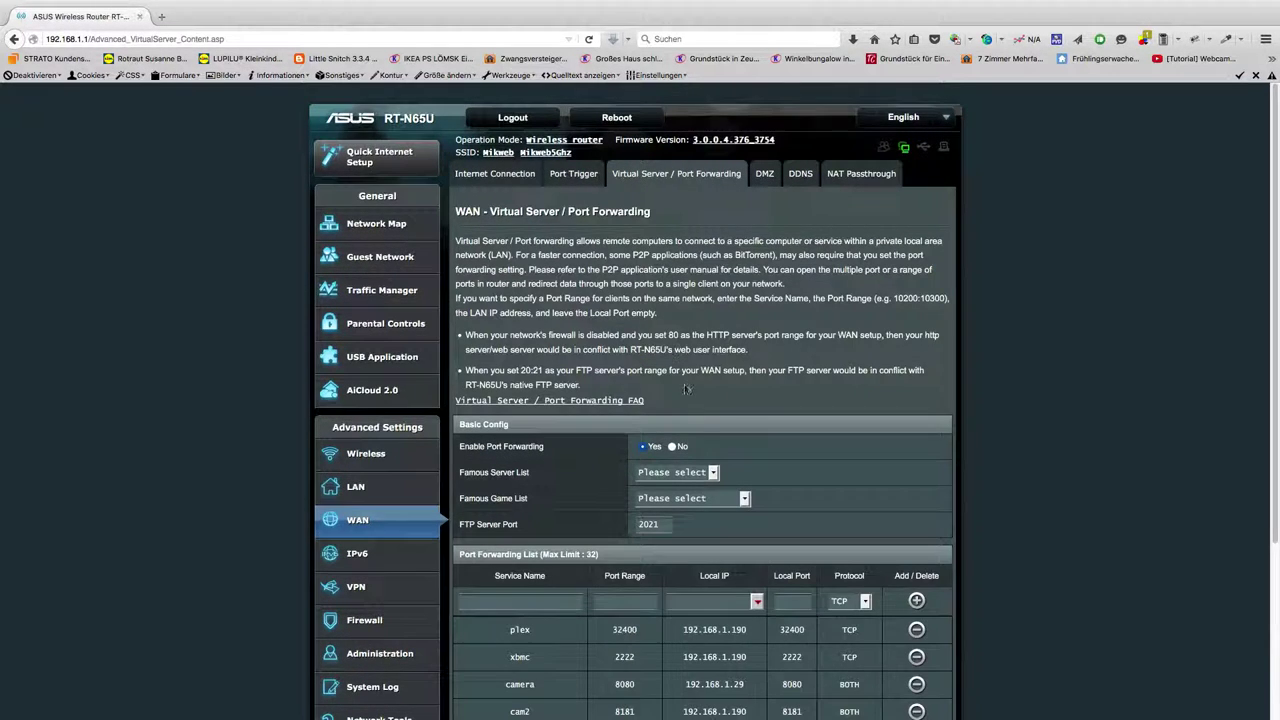
scroll(668, 471, "down", 5)
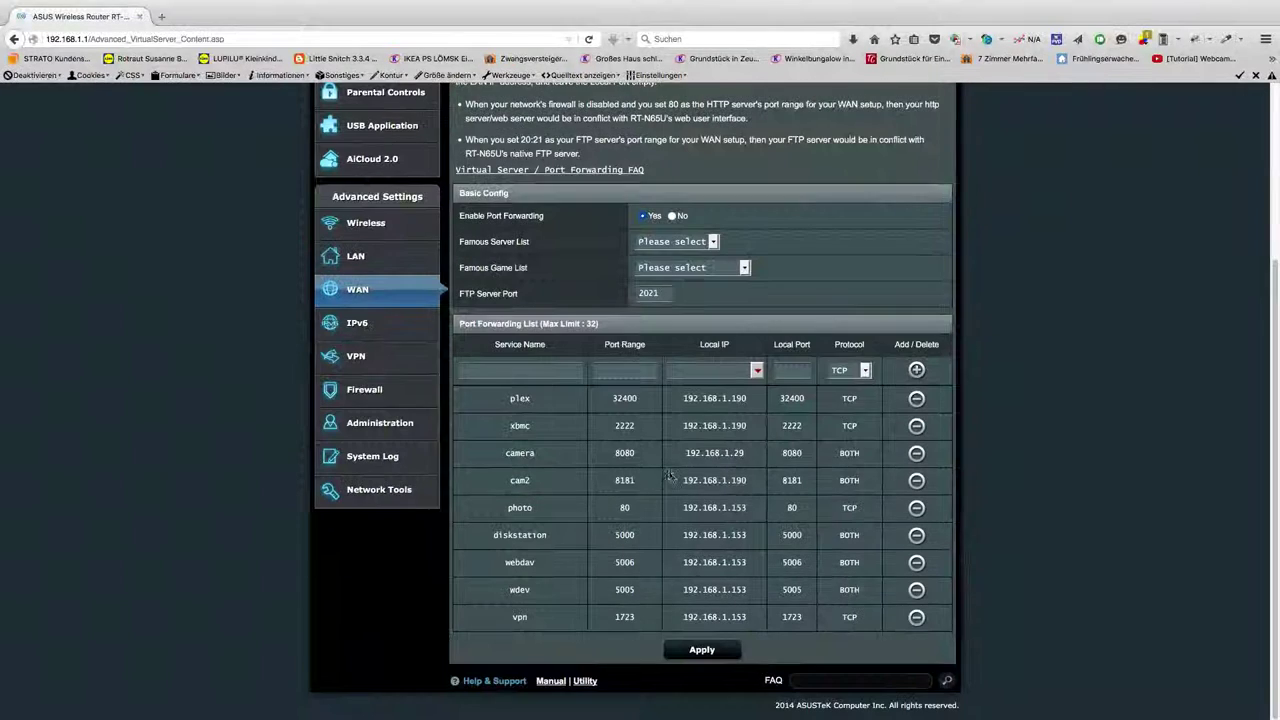
Step: Enter teamspekerserver as the service name and 9987 as the port range for a new port forwarding rule
left_click(534, 401)
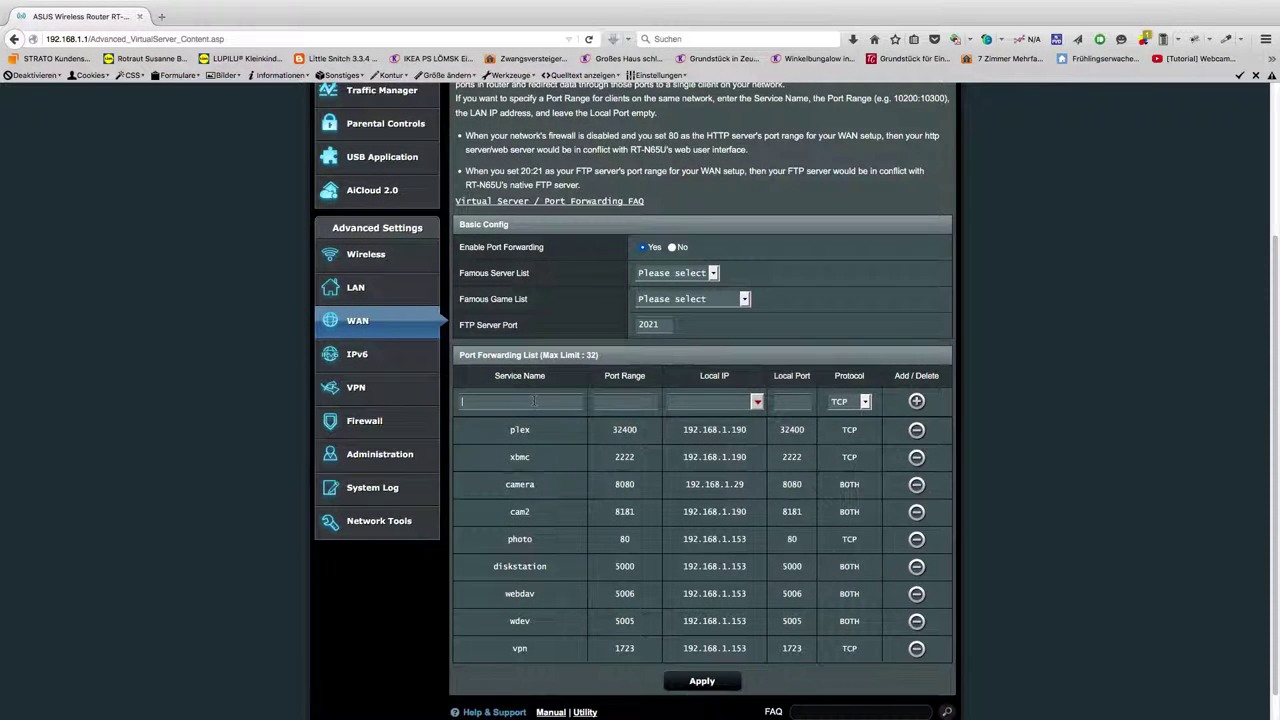
type("teamspeker")
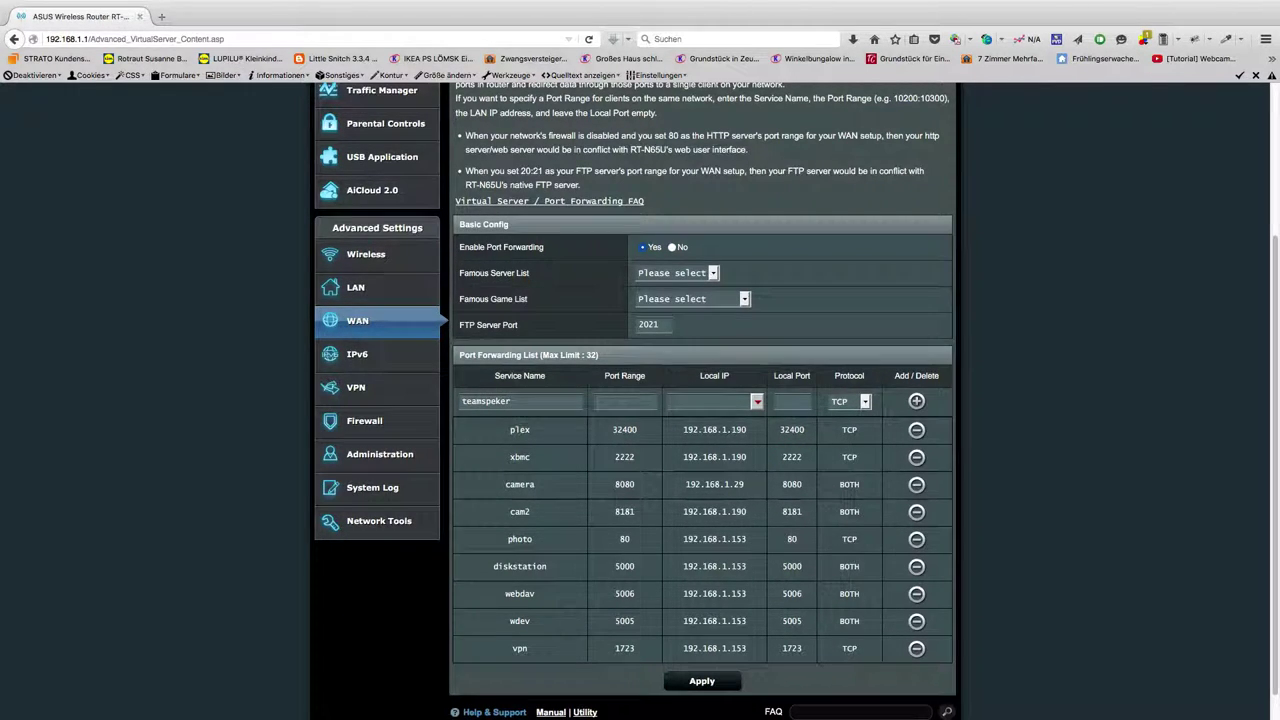
type("server")
left_click(620, 404)
type("99")
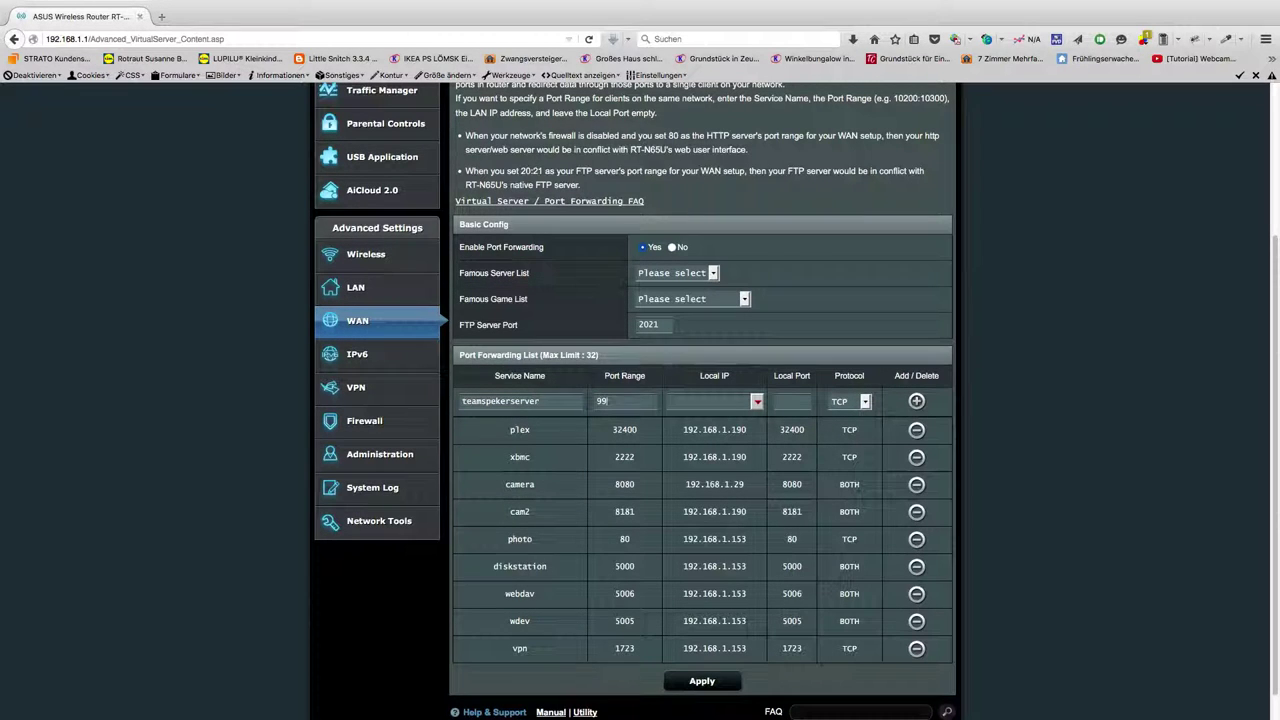
type("87")
Step: Set the new rule's local IP to the iMac at 192.168.1.190, local port to 9987 and protocol to BOTH
left_click(757, 402)
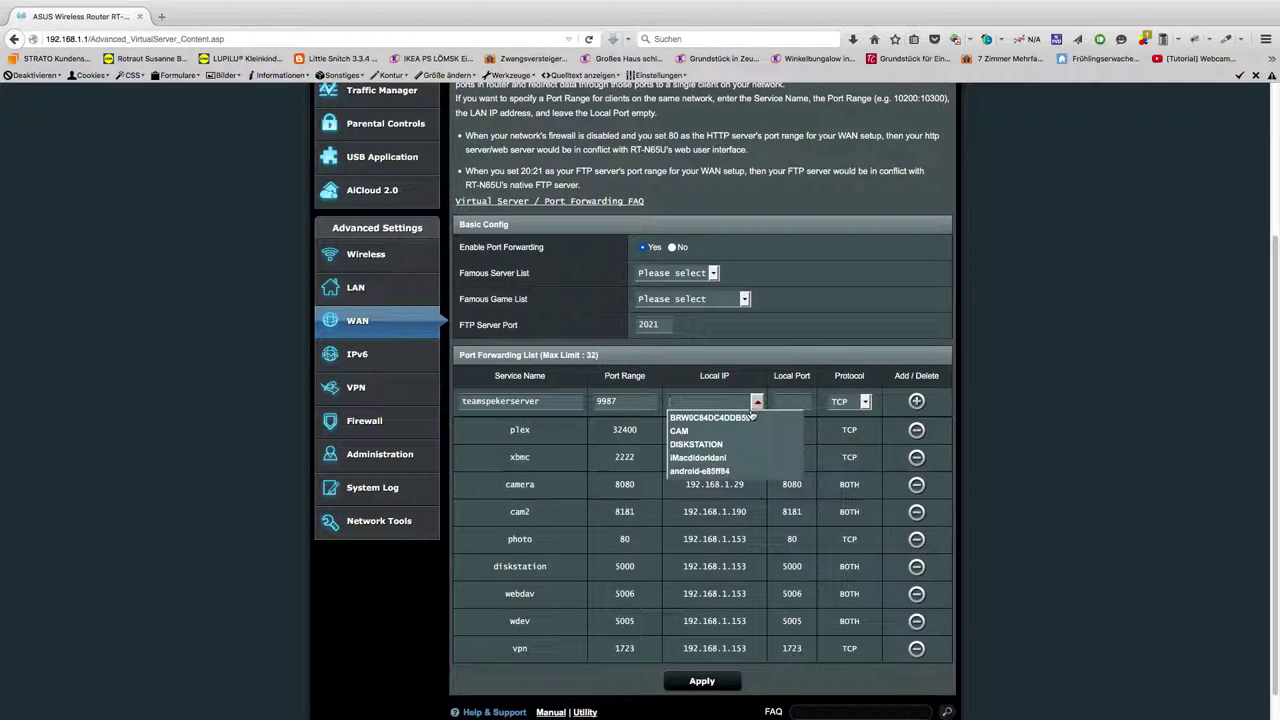
left_click(712, 459)
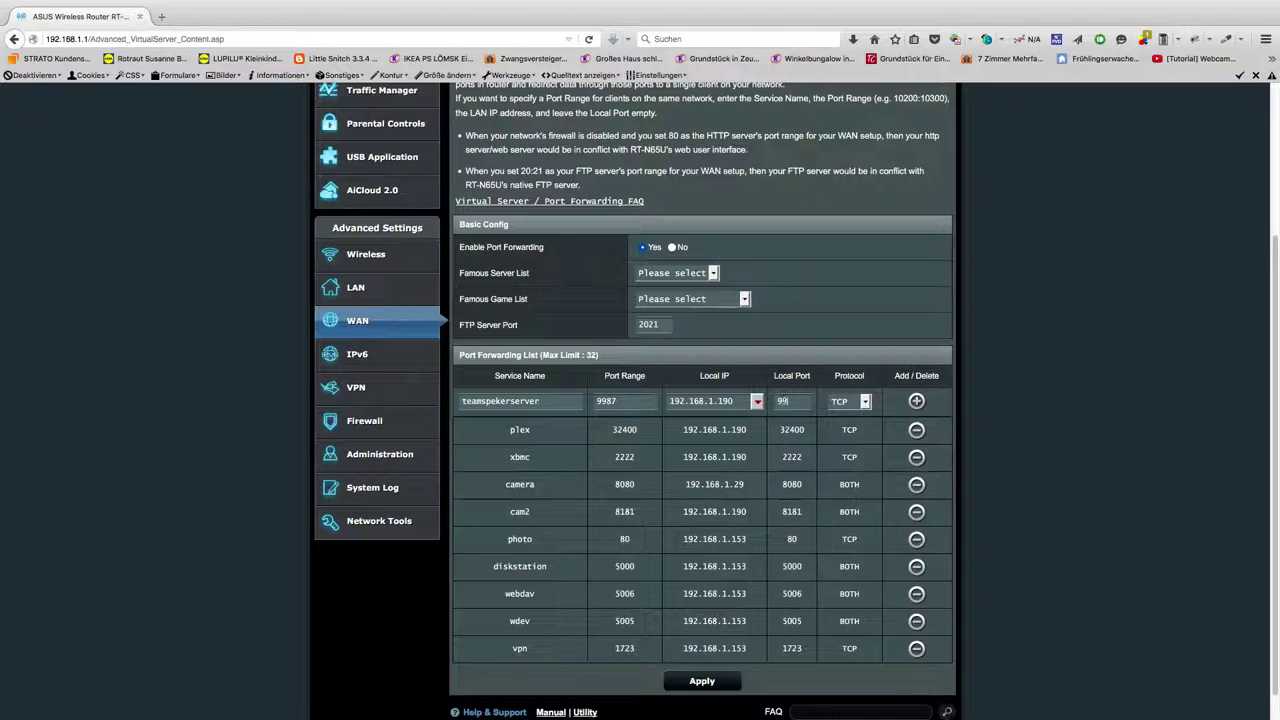
type("87")
left_click(864, 401)
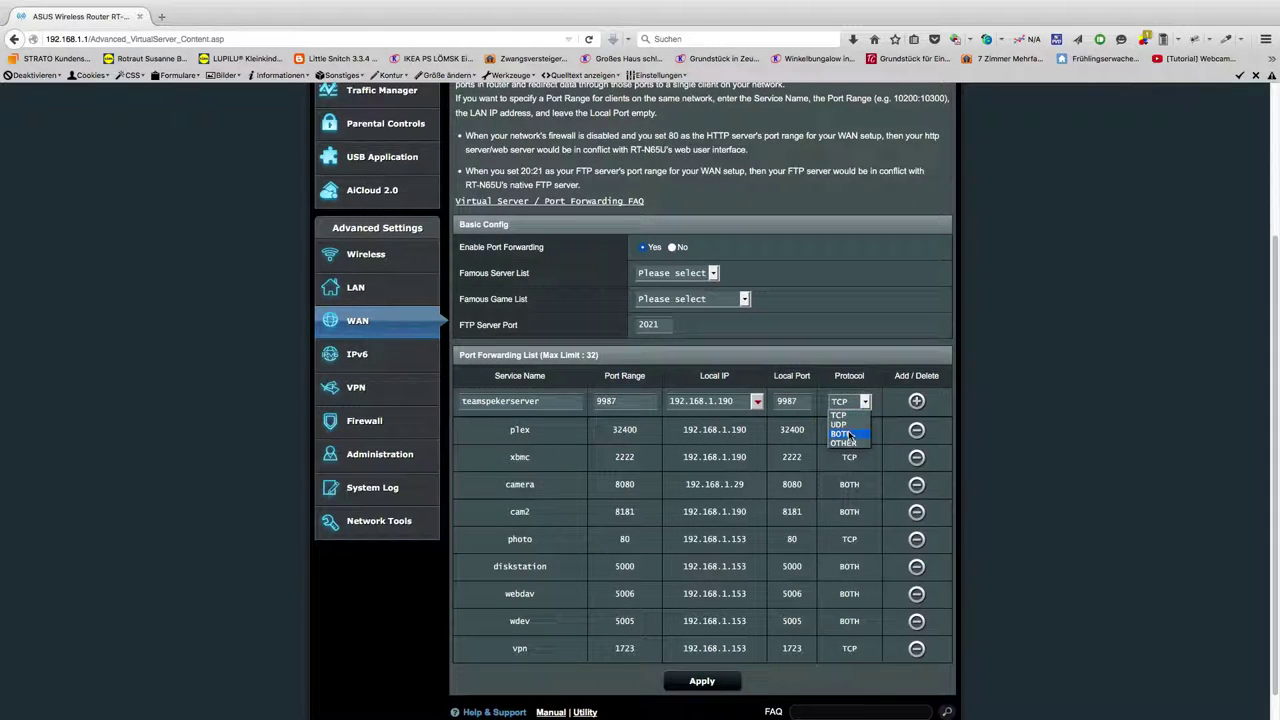
left_click(846, 434)
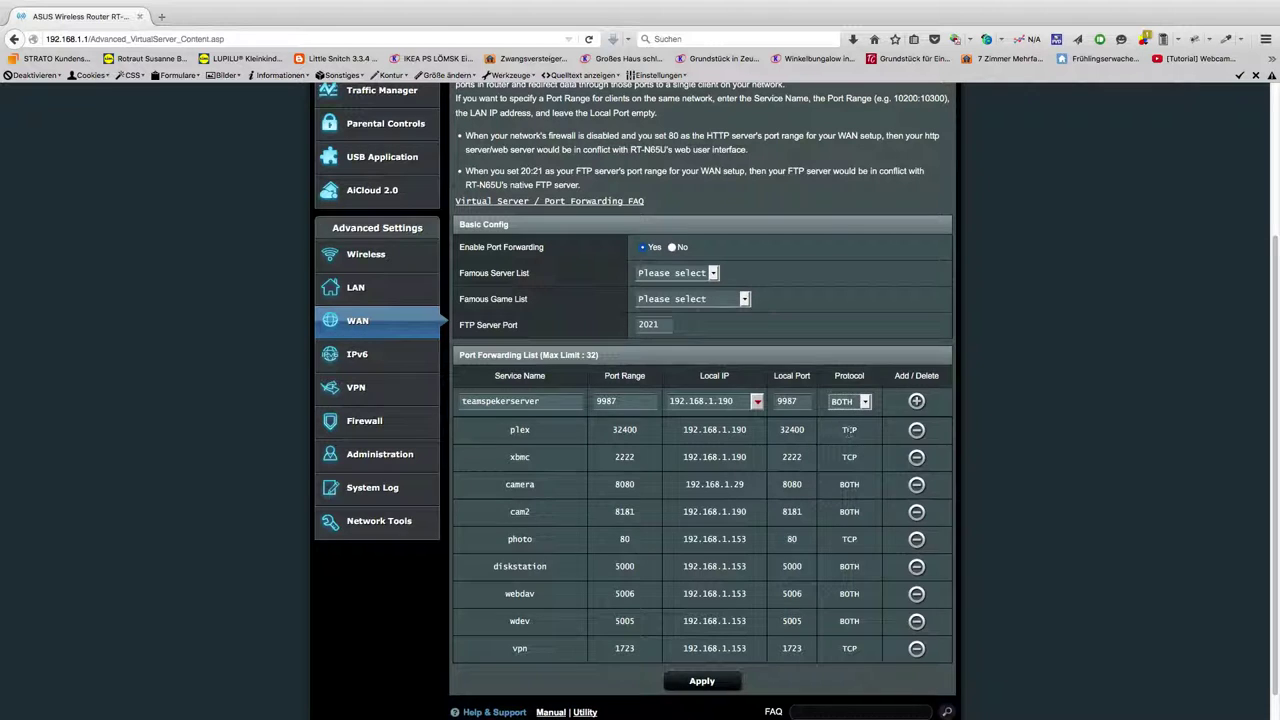
Step: Add the teamspekerserver rule to the Port Forwarding List and apply the router settings
left_click(916, 401)
scroll(760, 522, "down", 1)
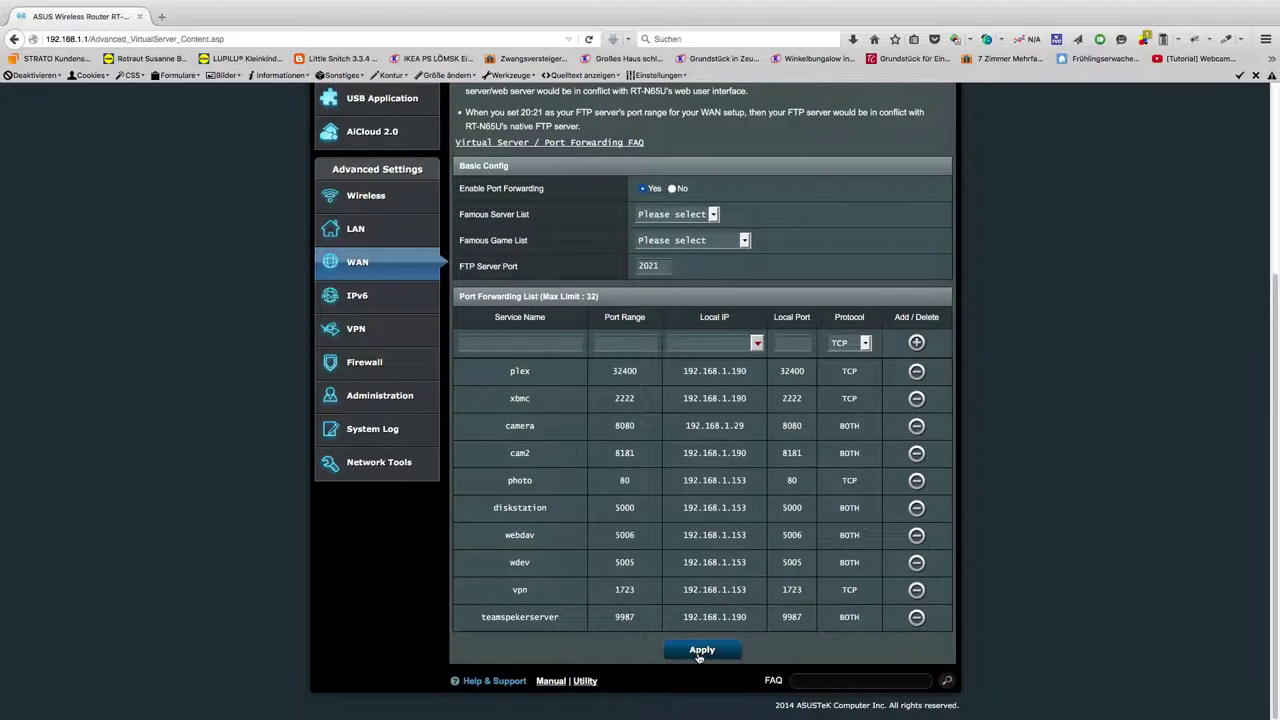
left_click(701, 650)
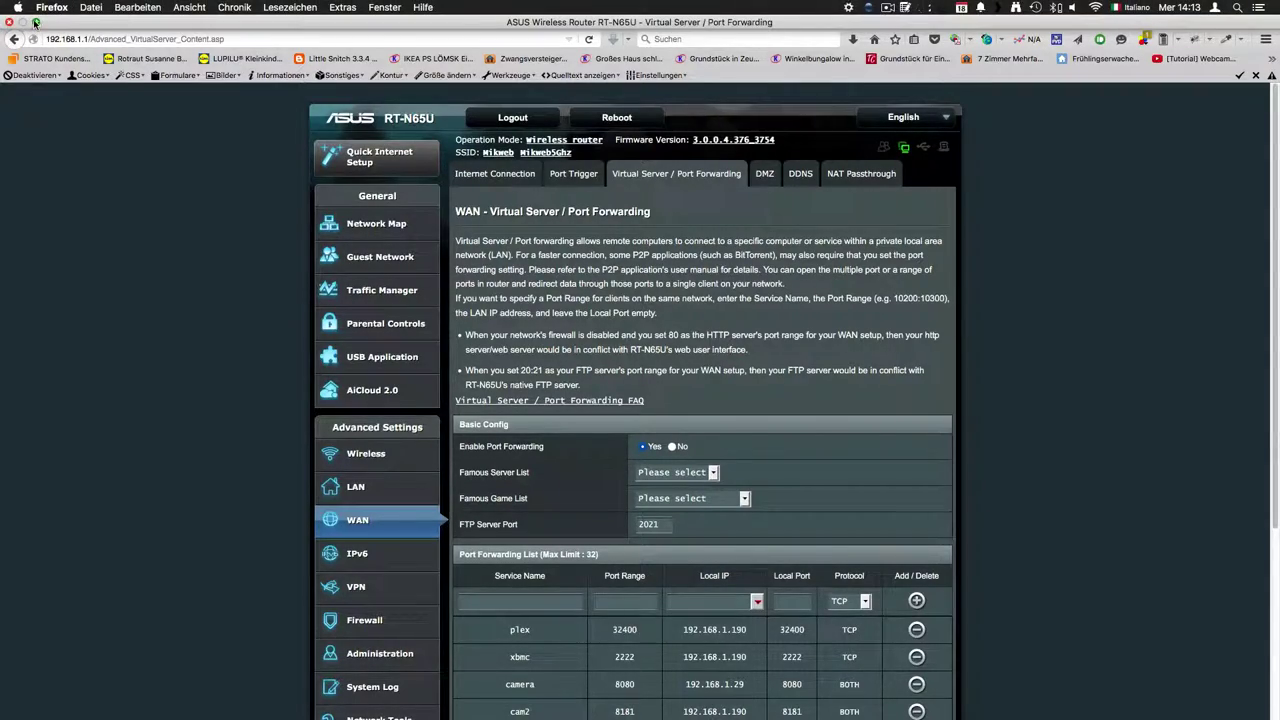
Step: Minimize the router page's browser window, switch to TeamSpeak 3 and disconnect from the current server
left_click(42, 24)
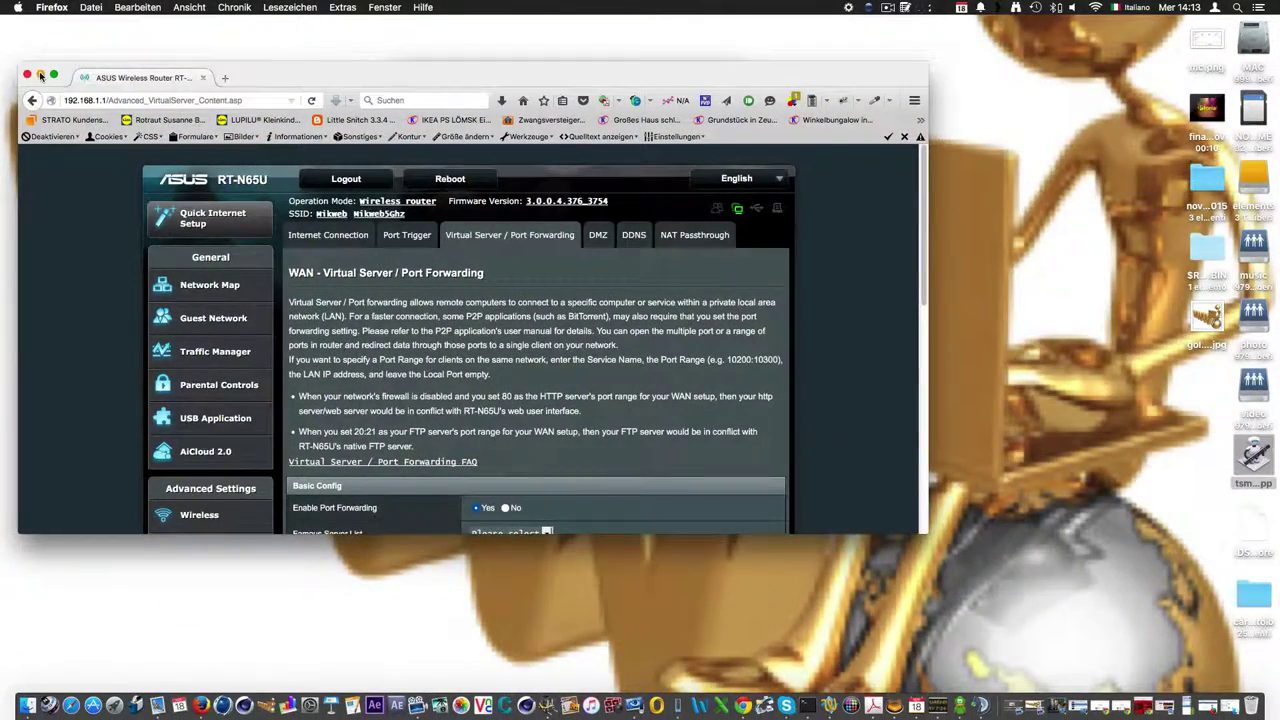
left_click(45, 69)
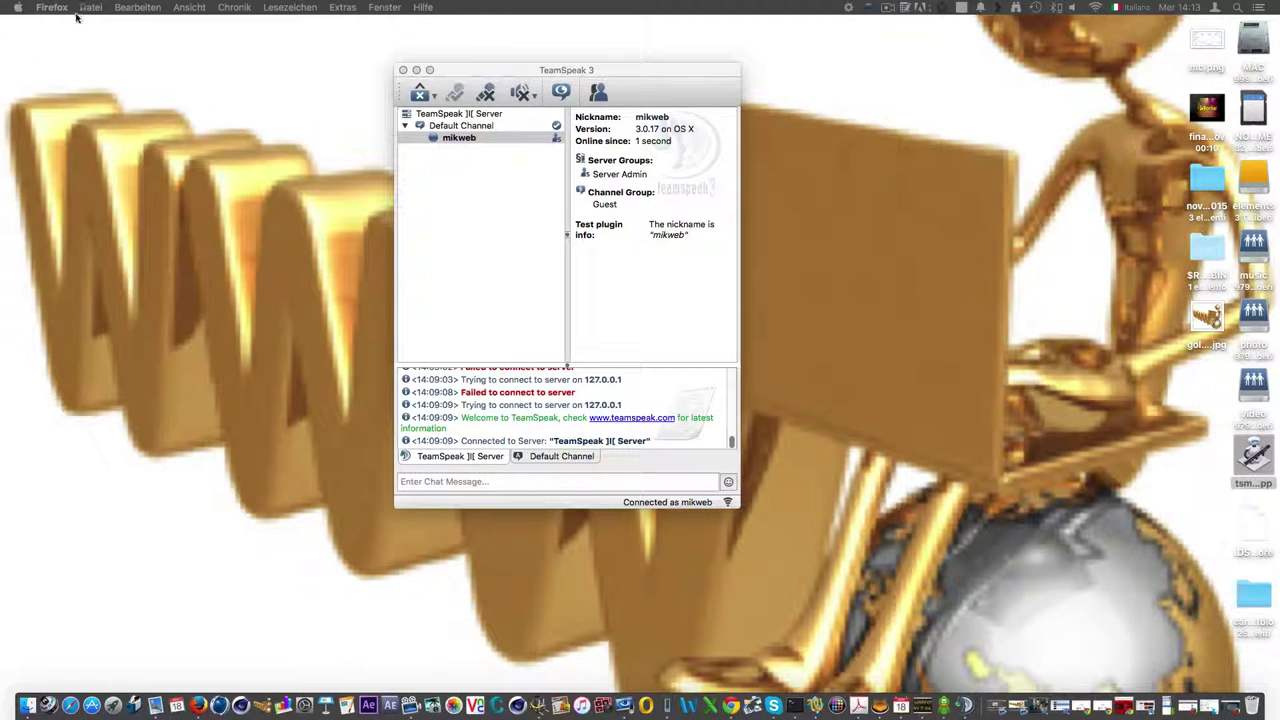
left_click(455, 195)
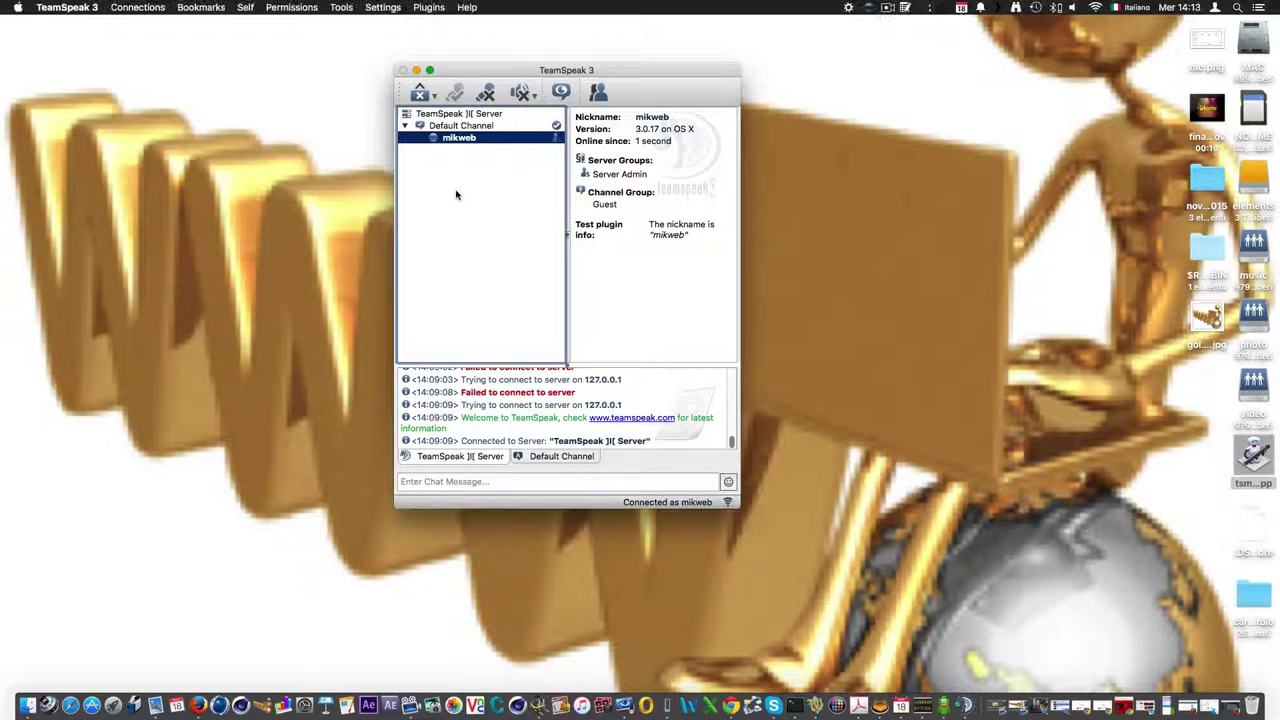
left_click(133, 8)
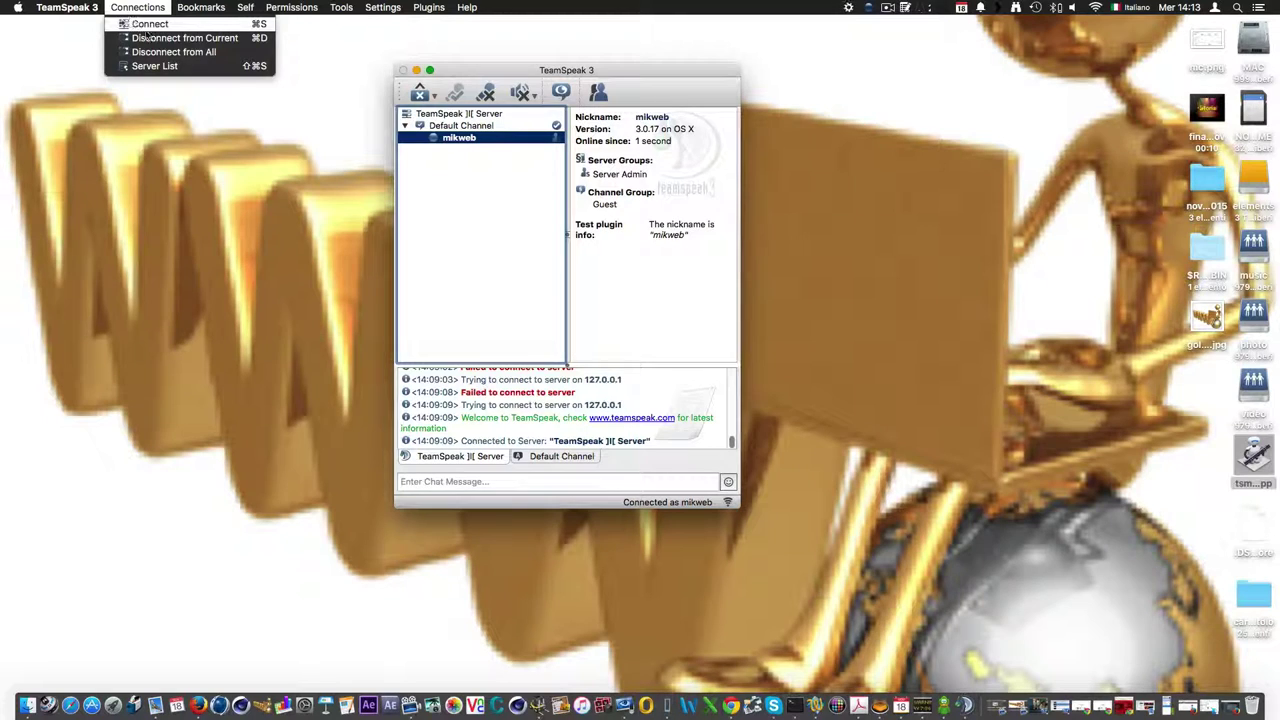
left_click(150, 38)
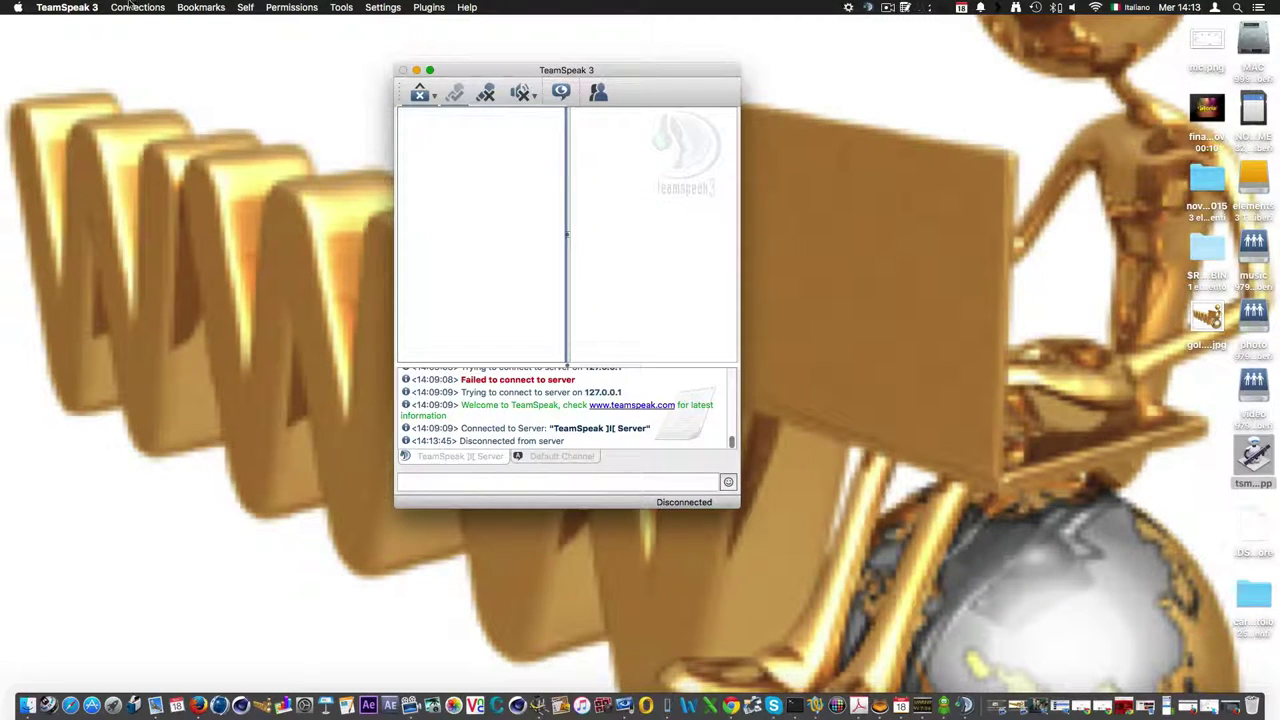
Step: Connect to the TeamSpeak server at cam.mikweb.info:9987, keeping the existing nickname and leaving the server password empty
left_click(70, 8)
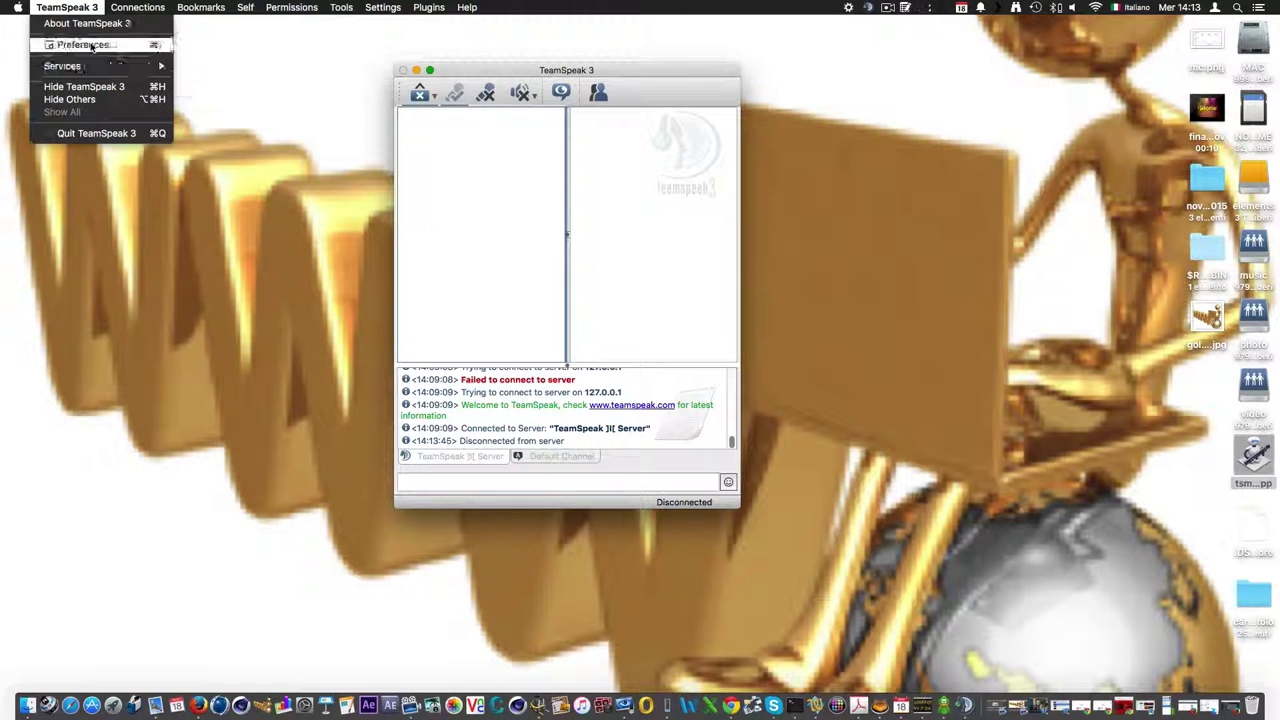
left_click(141, 25)
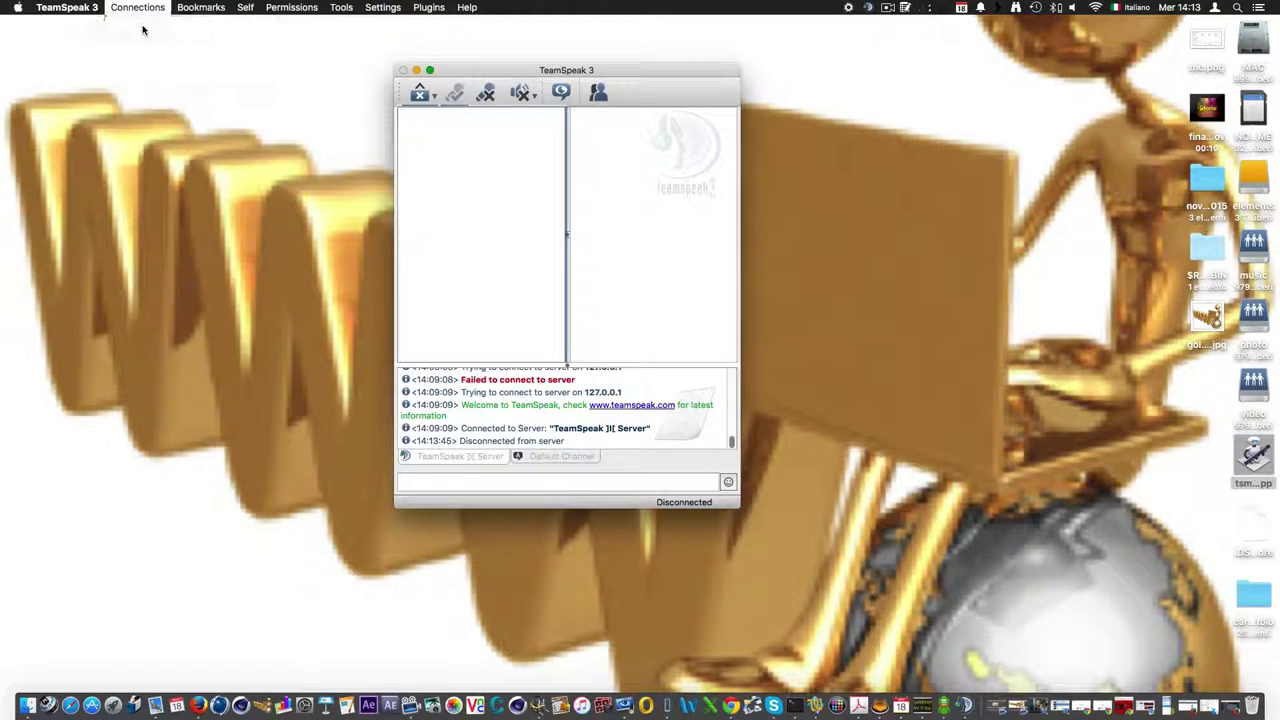
left_click_drag(491, 258, 349, 236)
type("c")
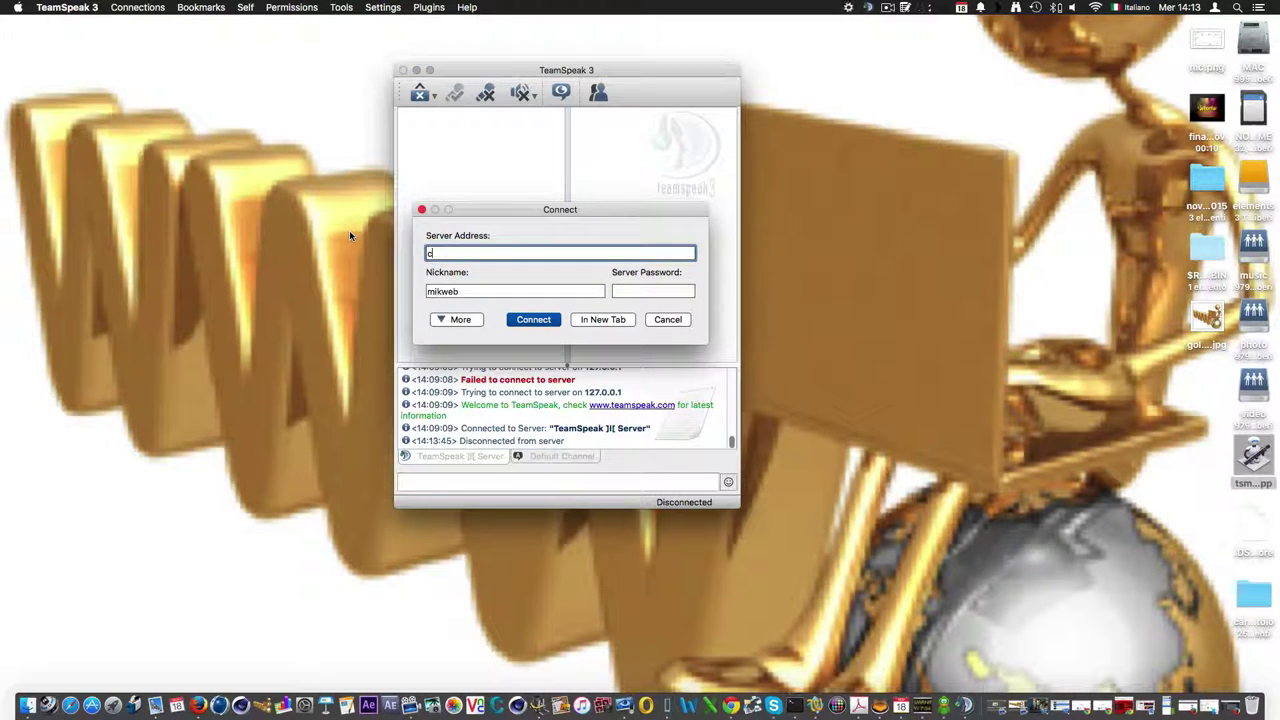
type("am.mikweb.inf")
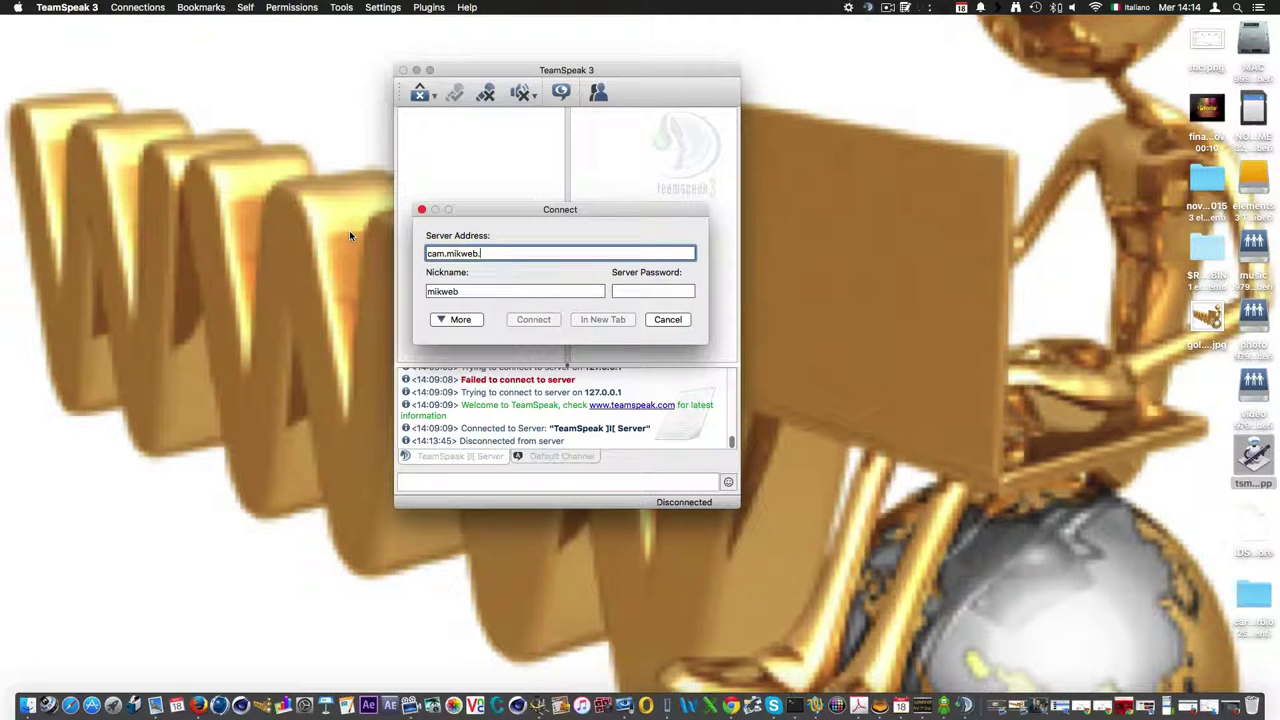
type("o,")
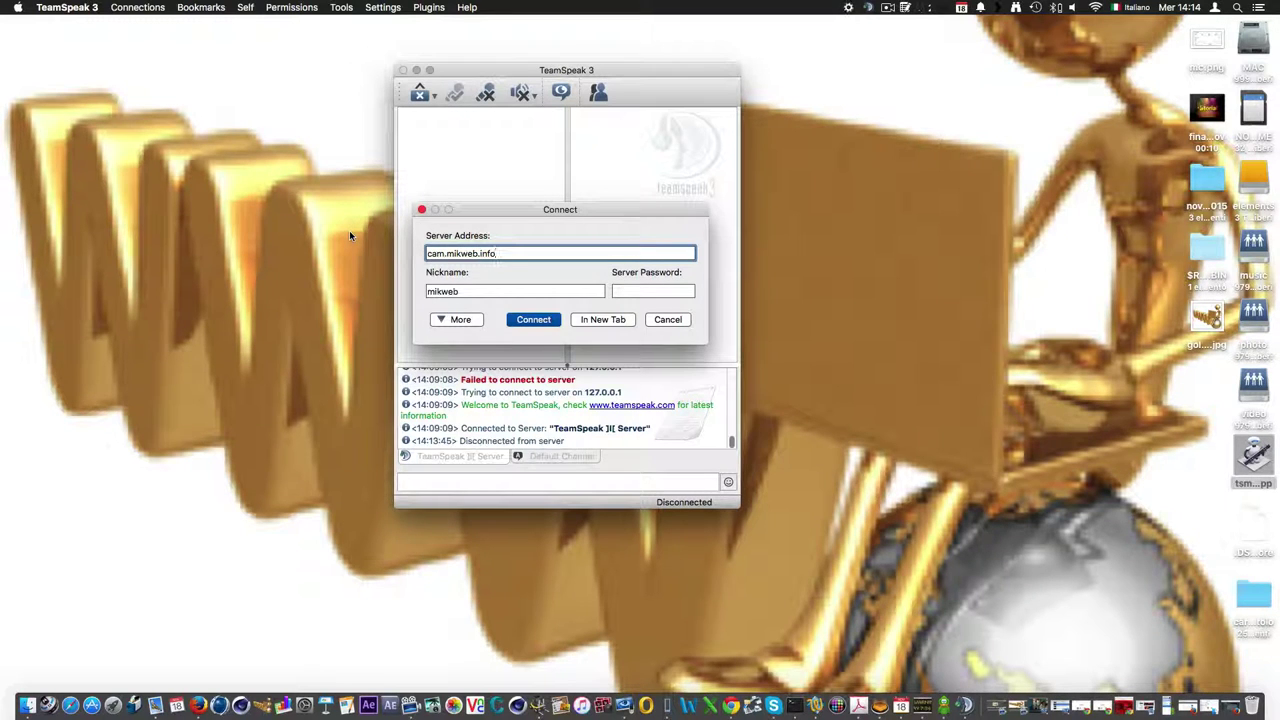
key("BackSpace")
type(":9987")
left_click(535, 320)
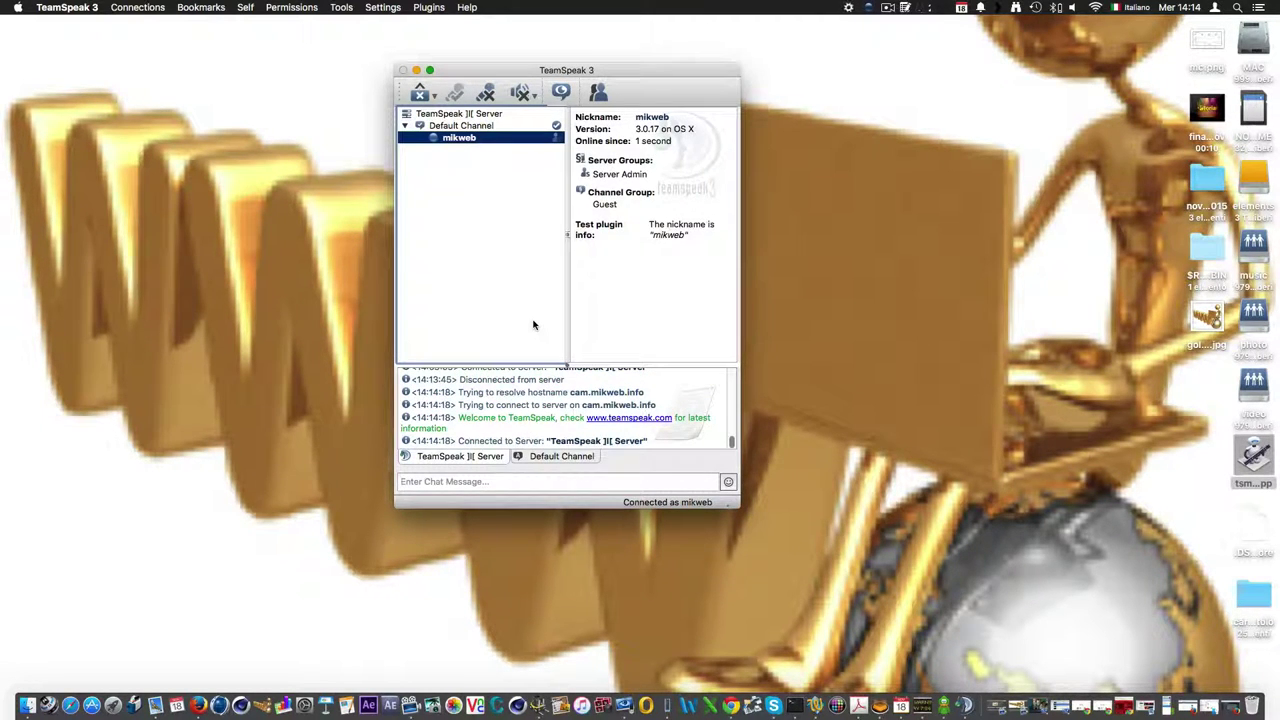